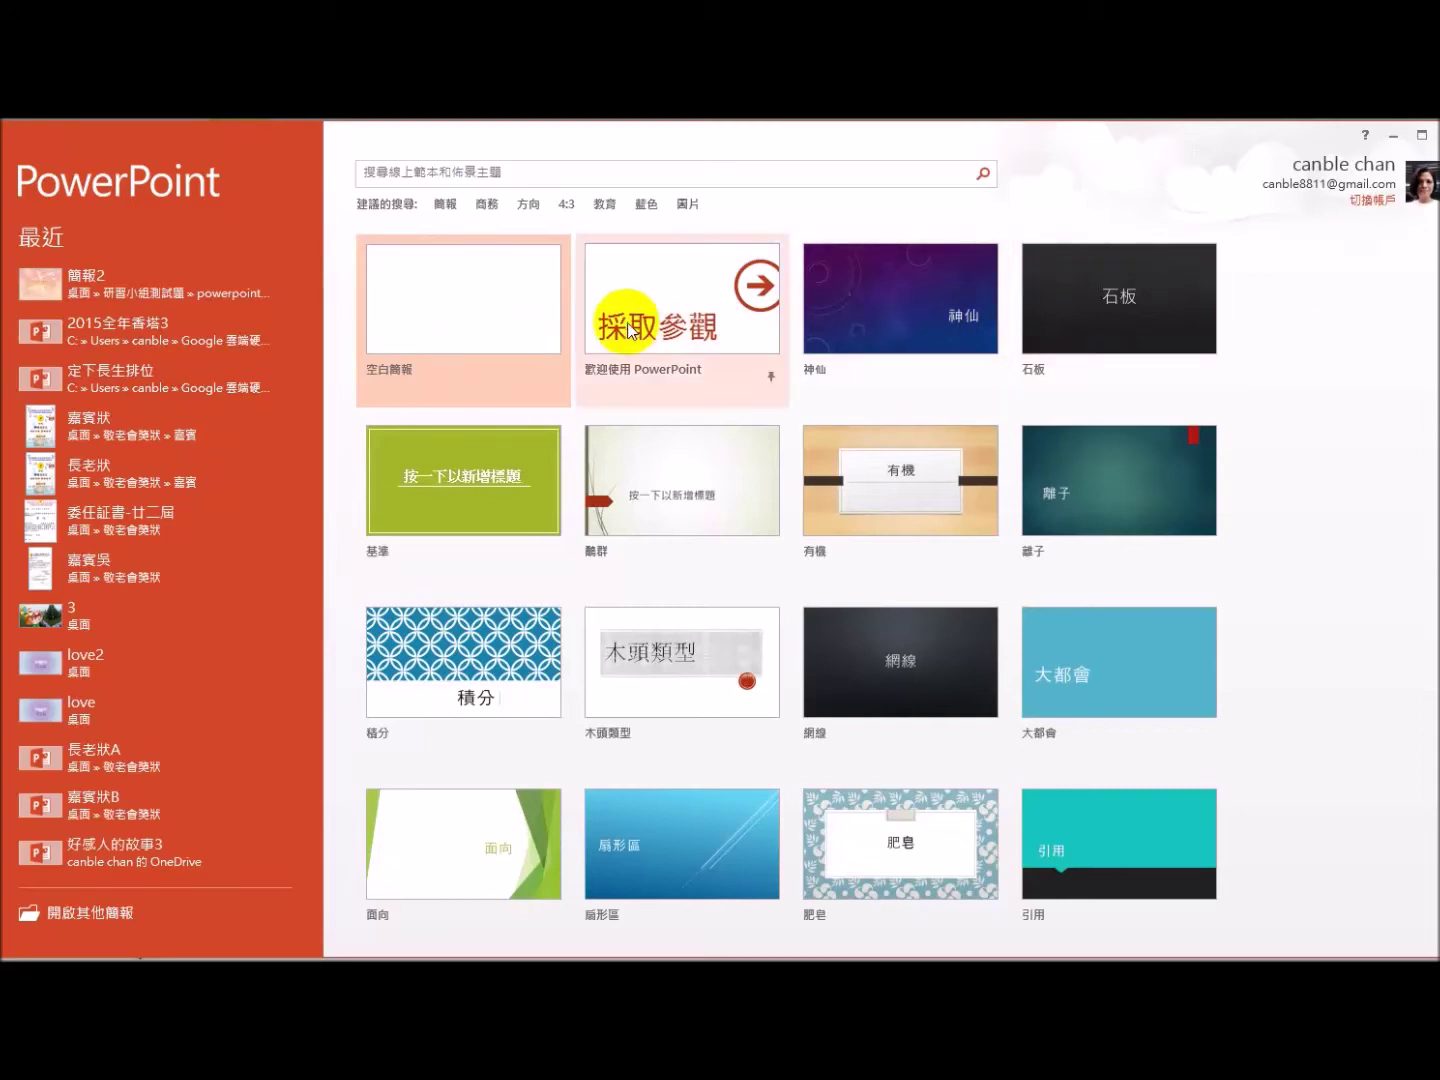
Step: Create a blank presentation, then go to the File backstage's Open page
click(474, 310)
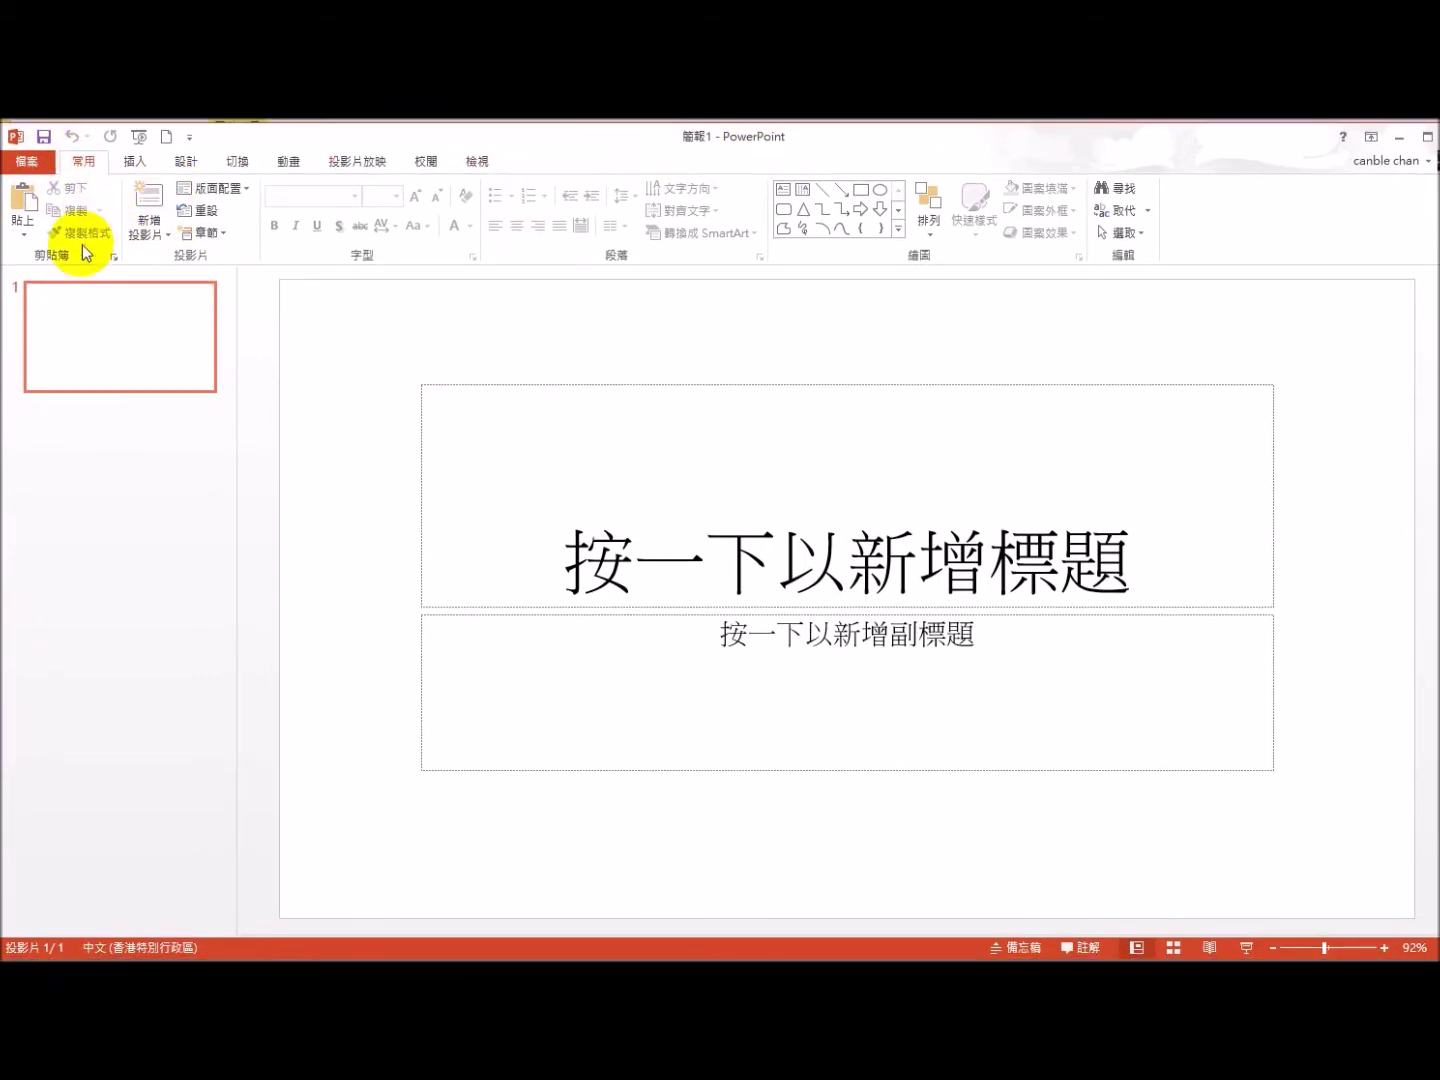
click(36, 166)
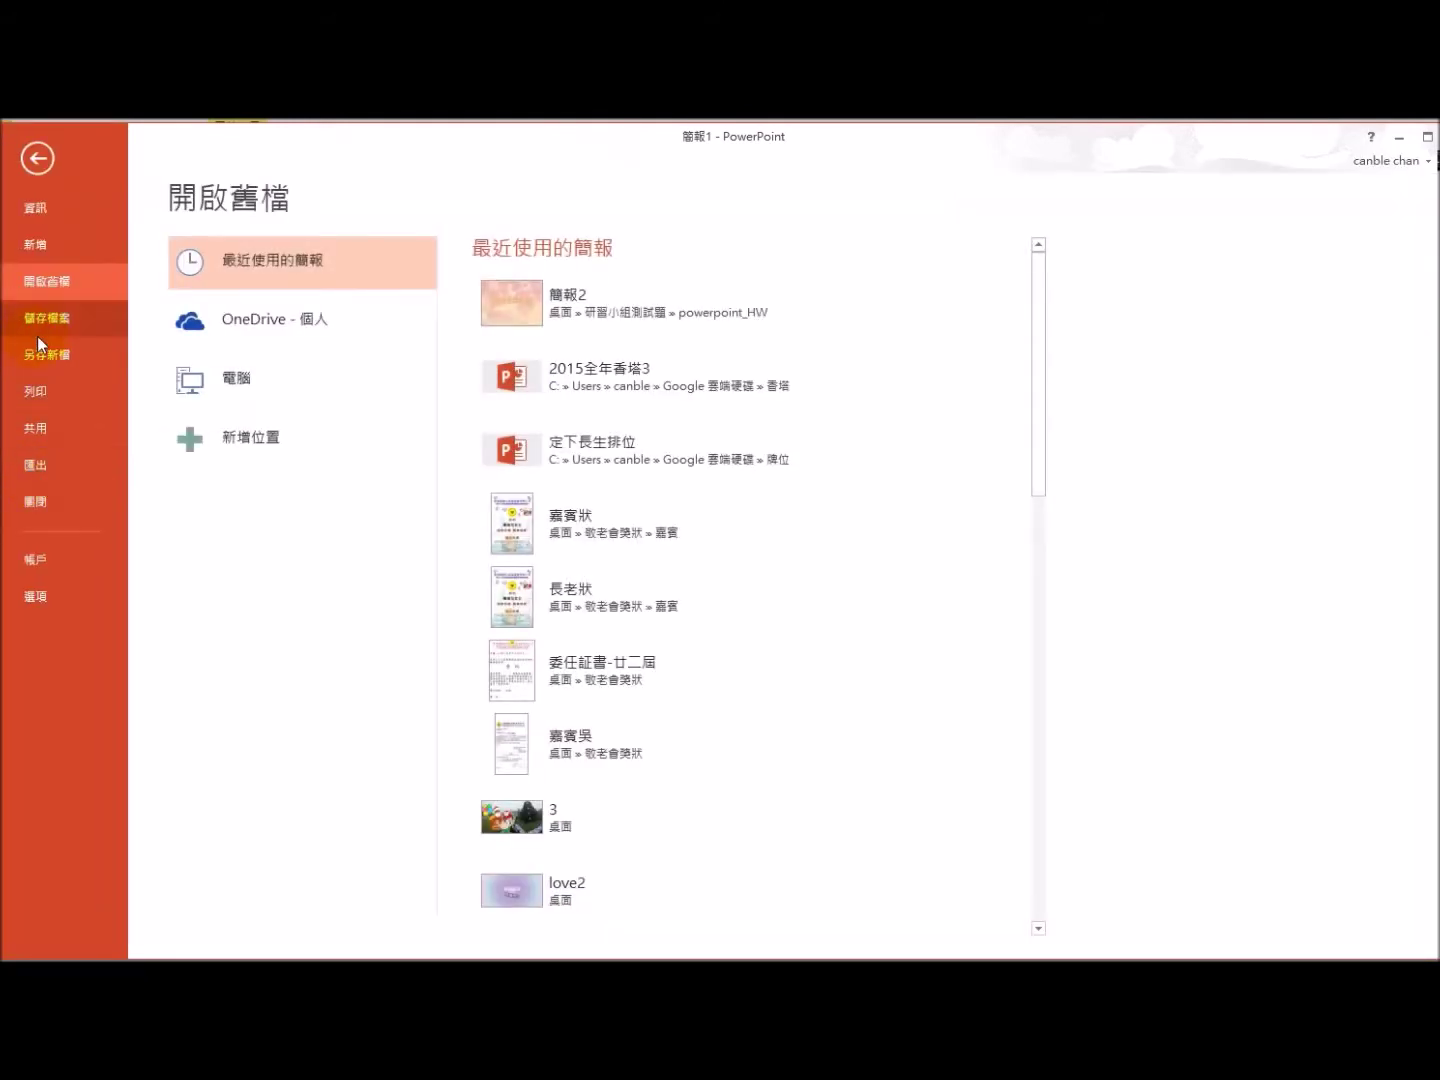
Step: Open the Word outline ppt-文字資料2 from powerpoint_HW\個人功課A, with All Files shown, as four slides
click(224, 385)
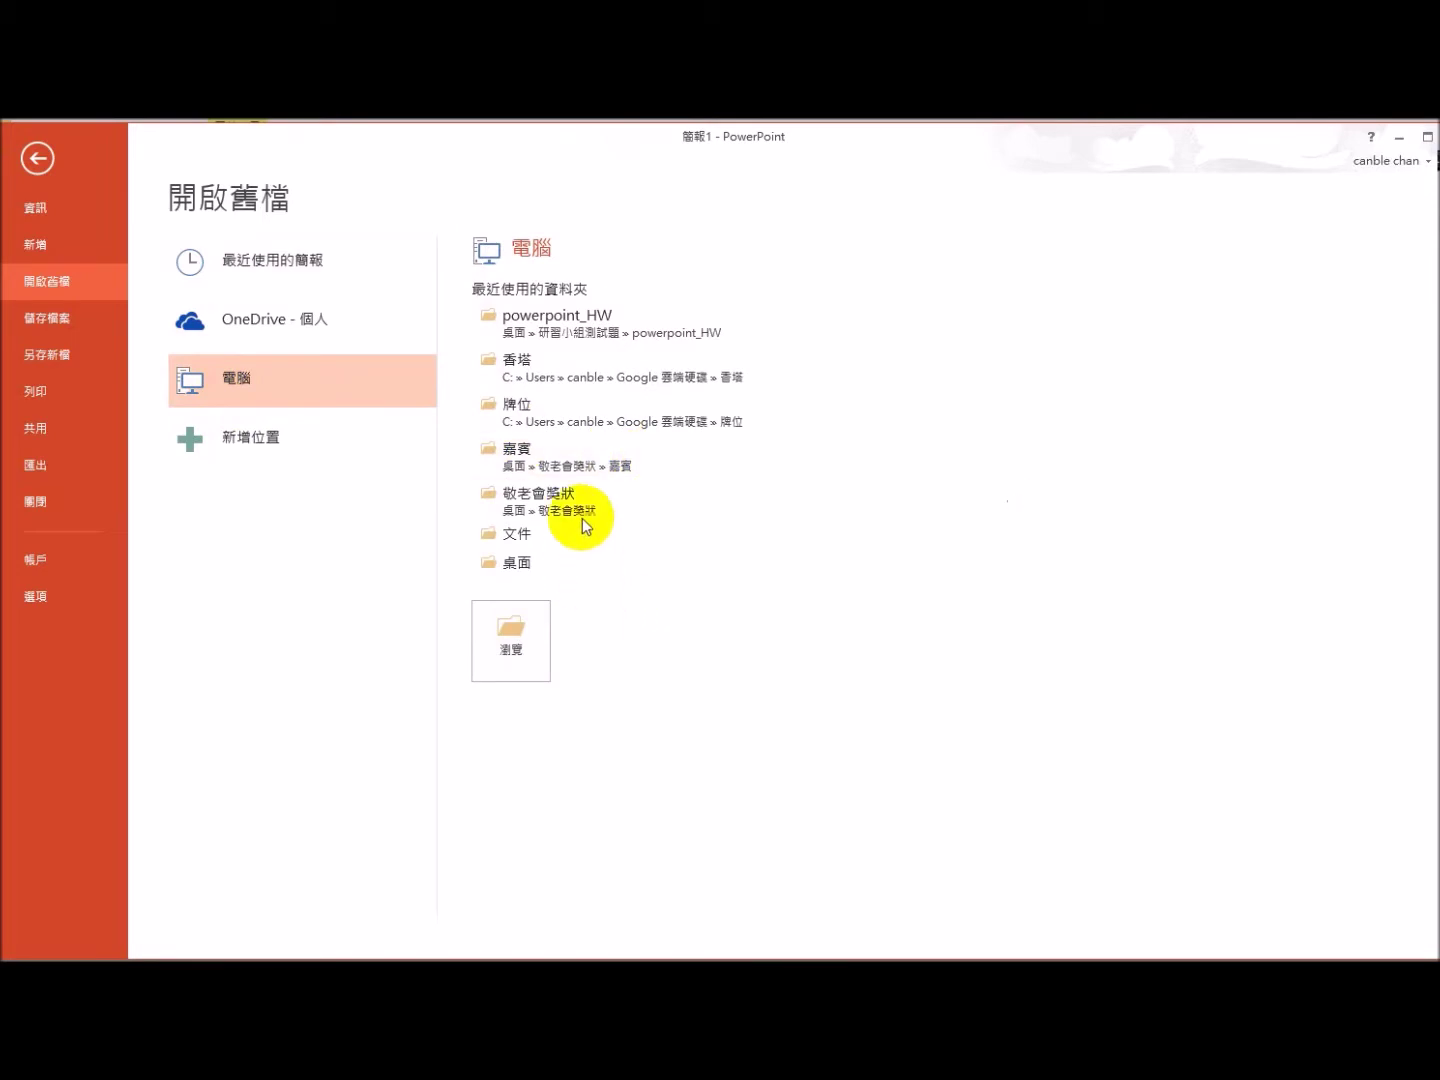
click(509, 650)
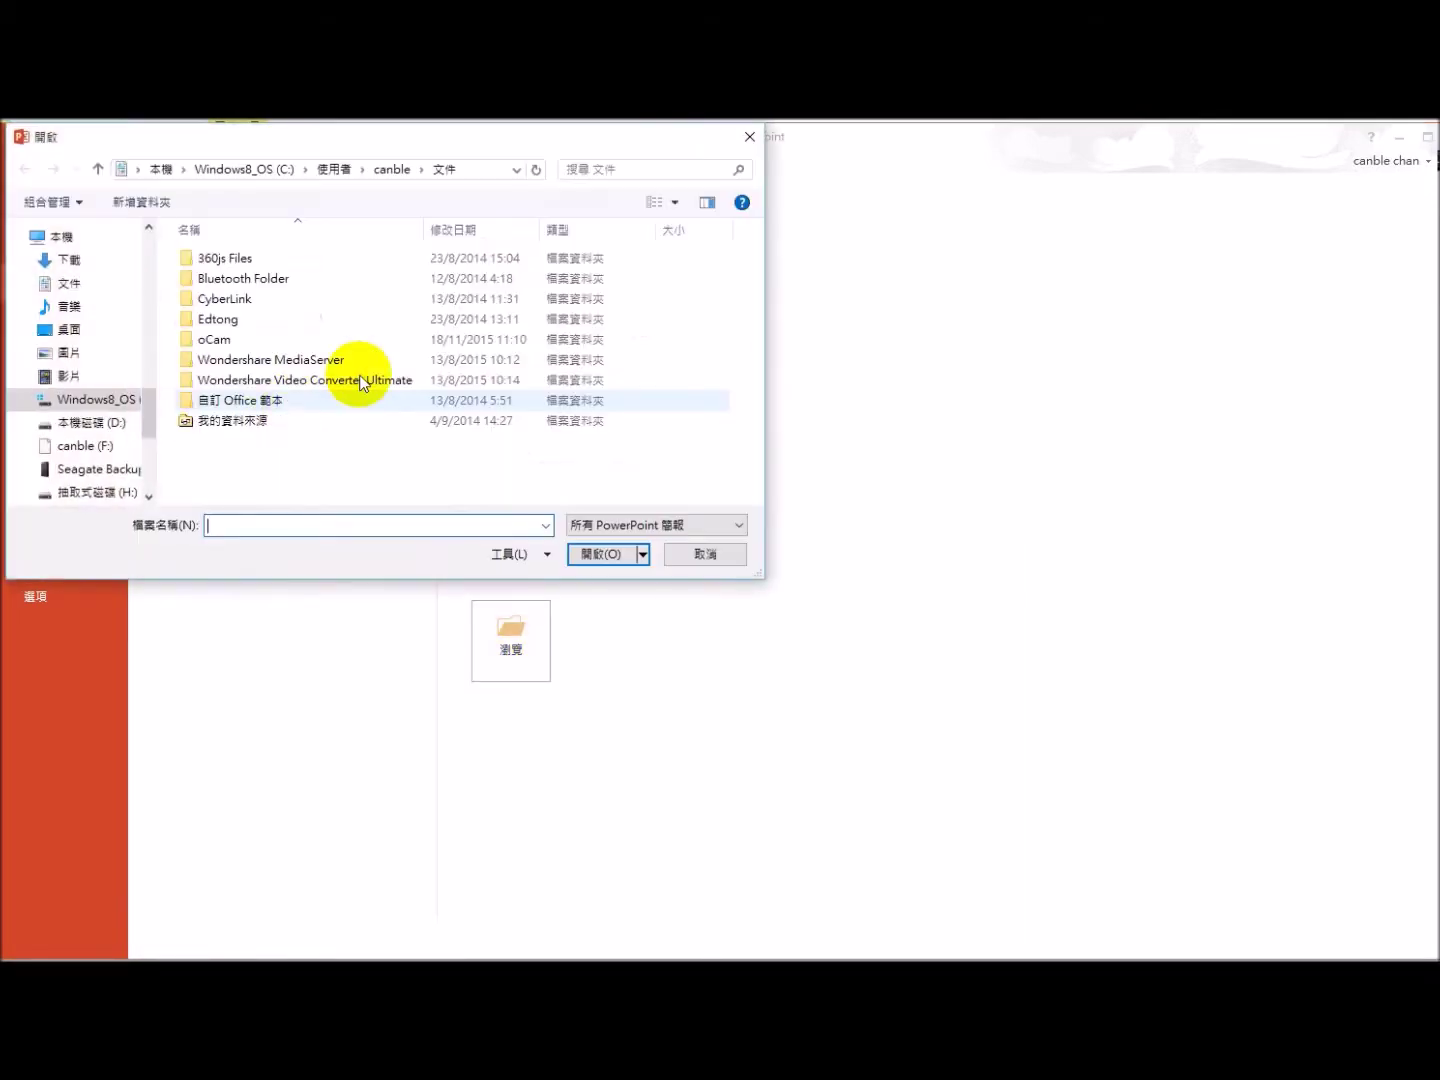
click(222, 259)
double_click(222, 259)
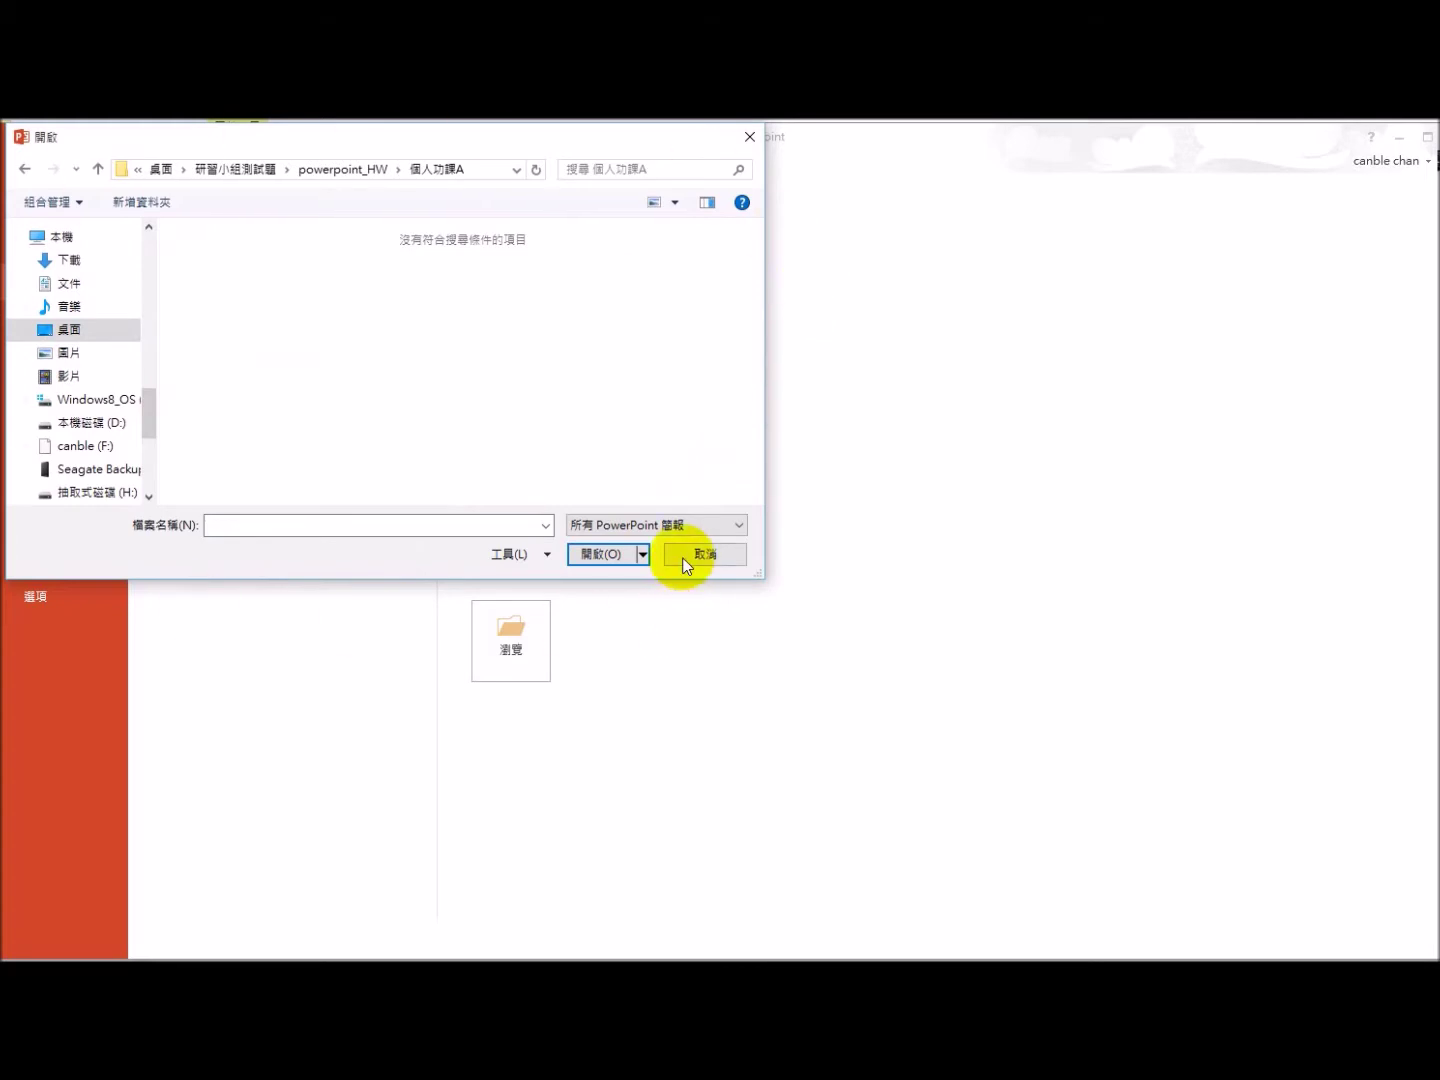
click(742, 534)
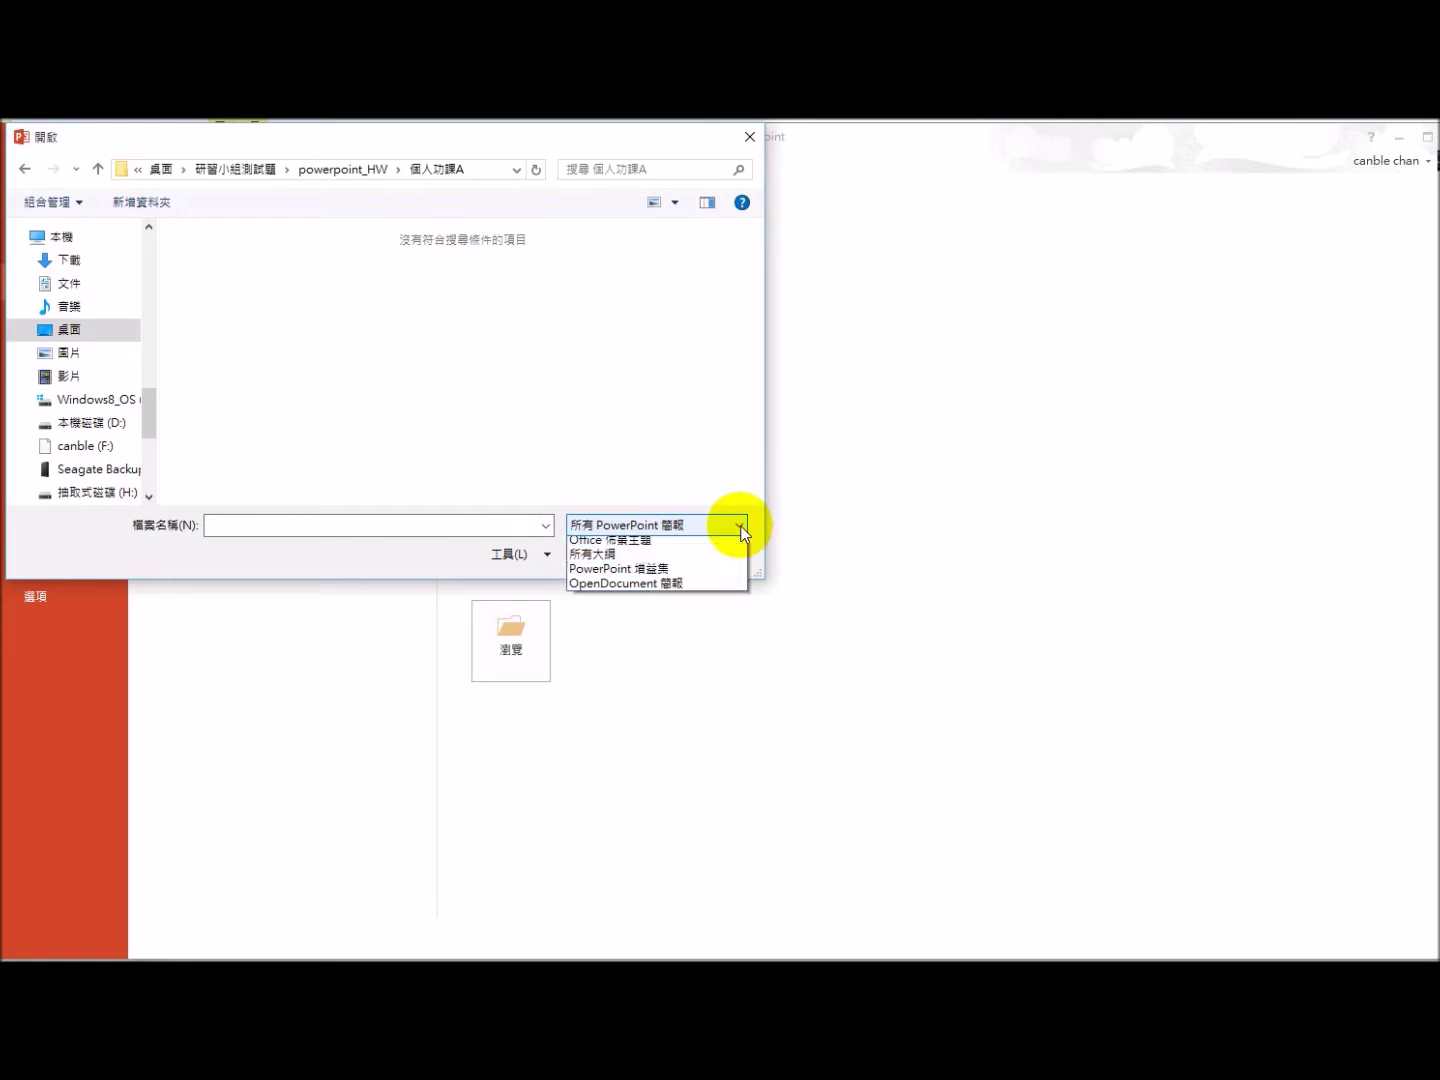
click(668, 543)
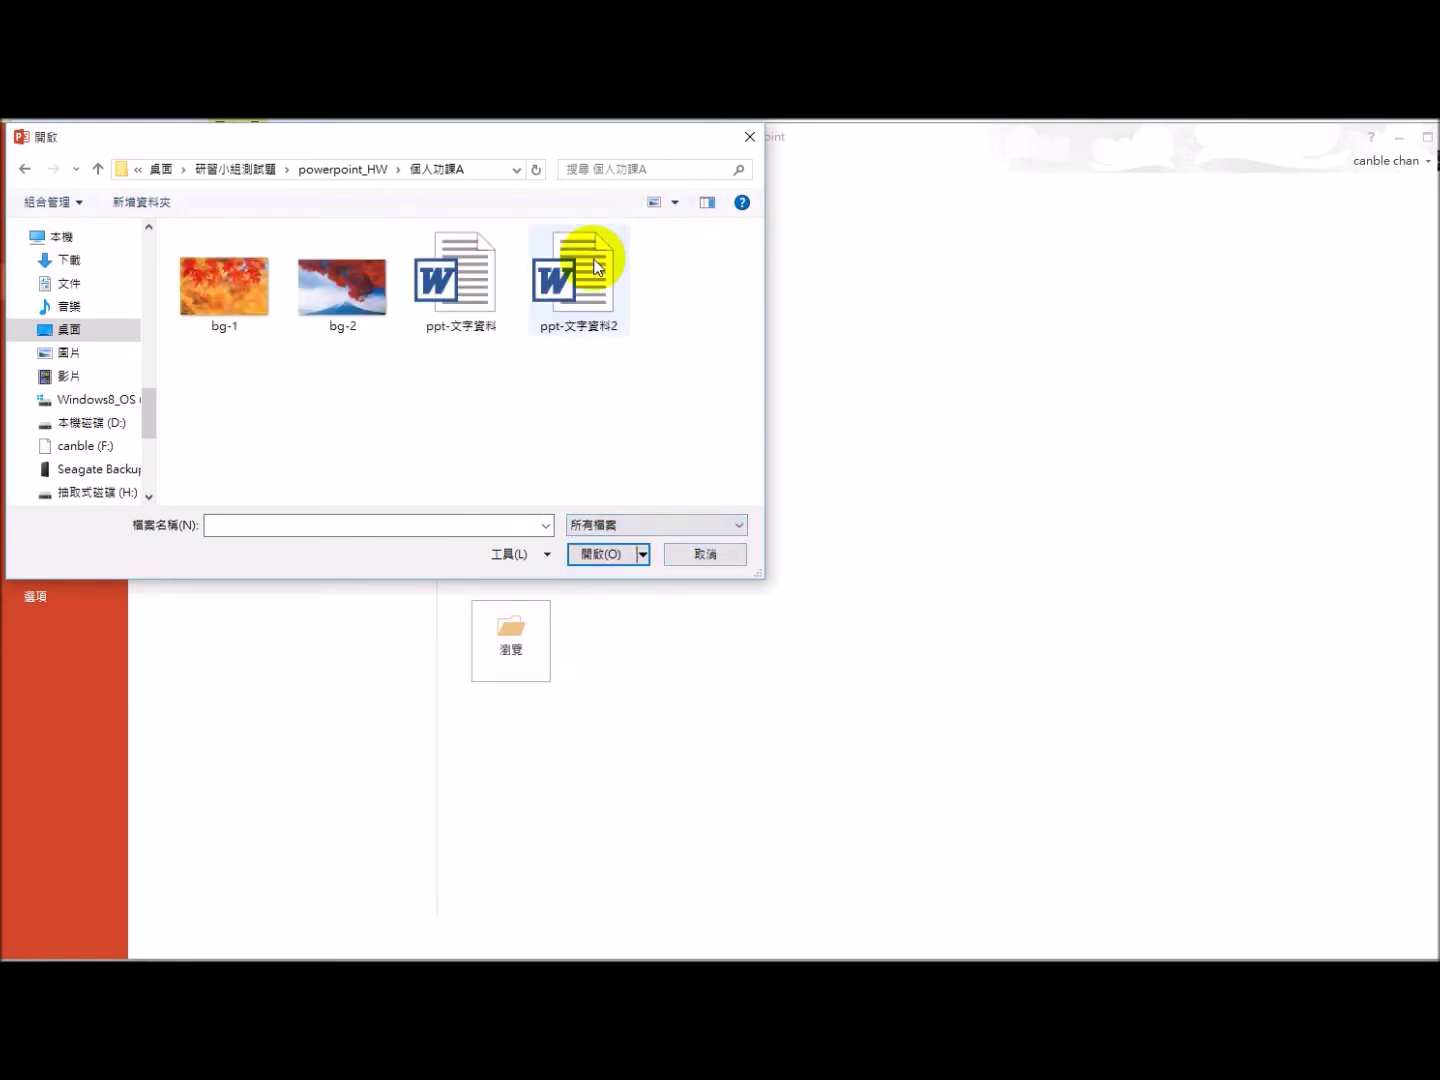
double_click(580, 299)
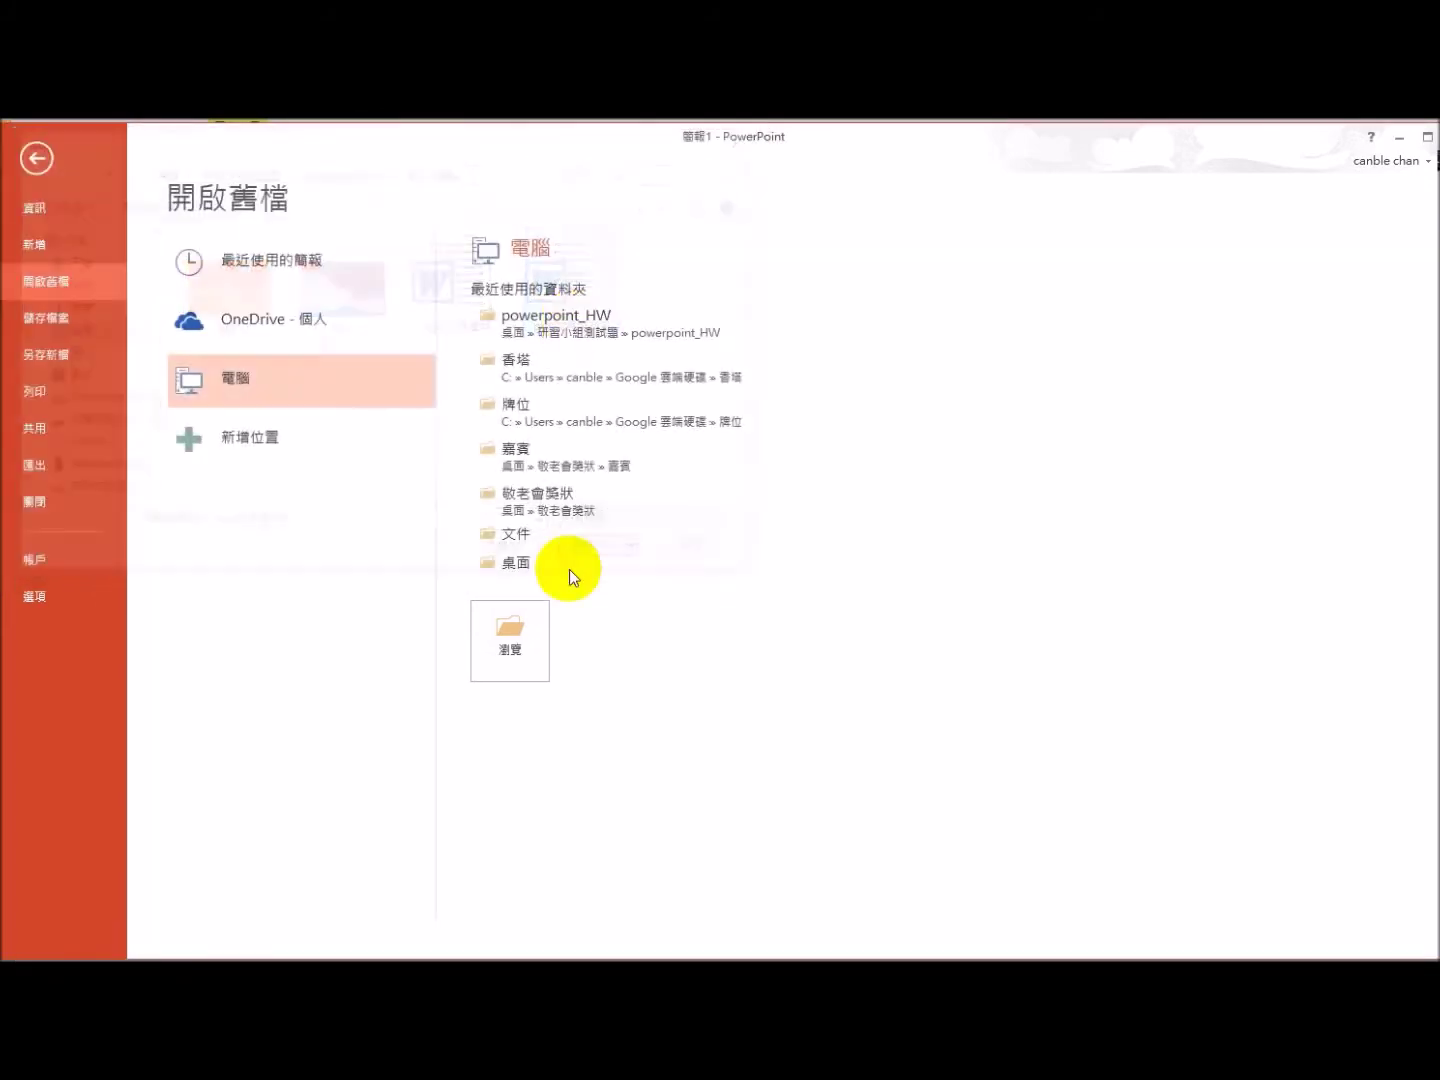
click(150, 571)
Step: Switch to Slide Master view and select the Title Slide layout
click(148, 706)
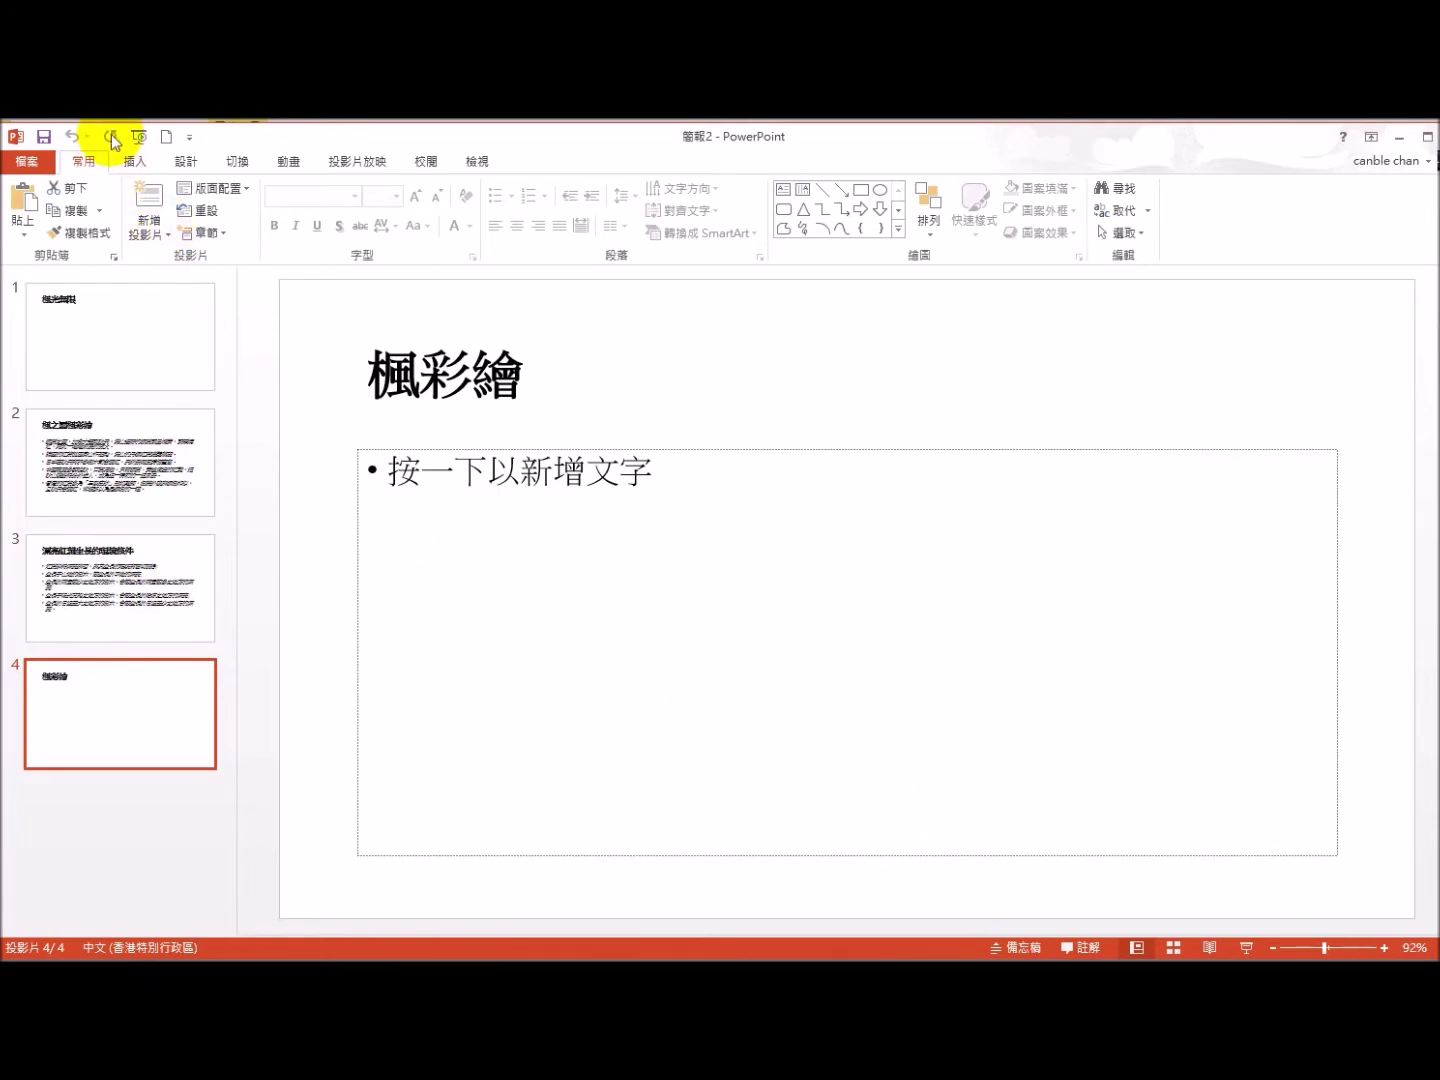
click(476, 164)
click(257, 237)
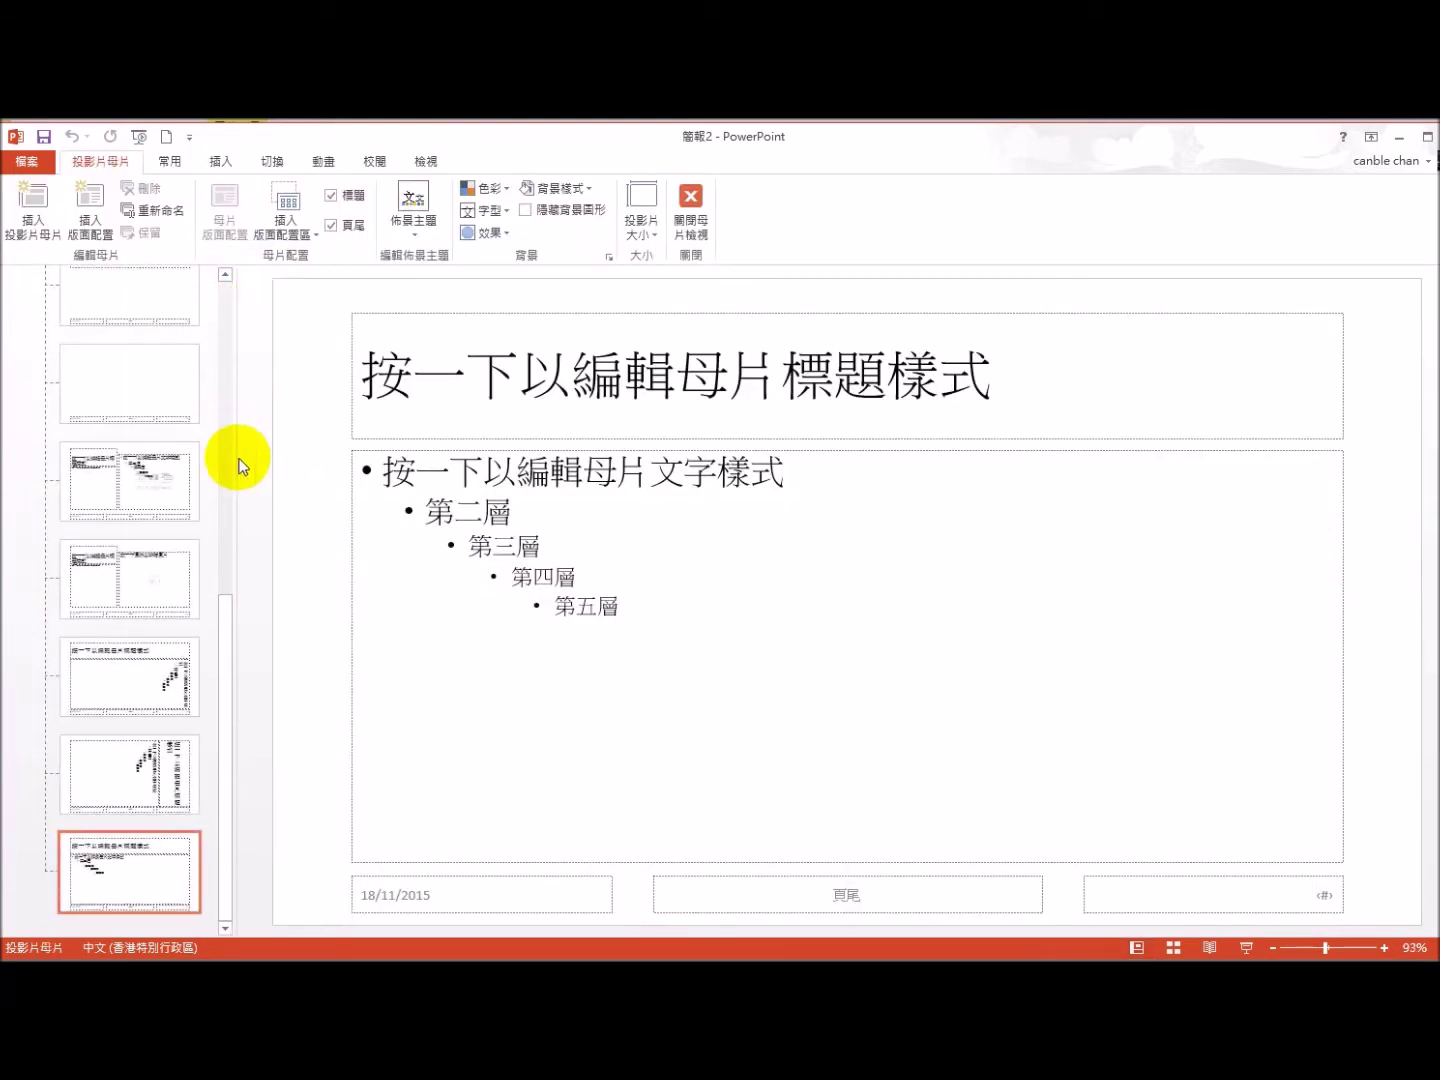
drag(225, 686, 221, 291)
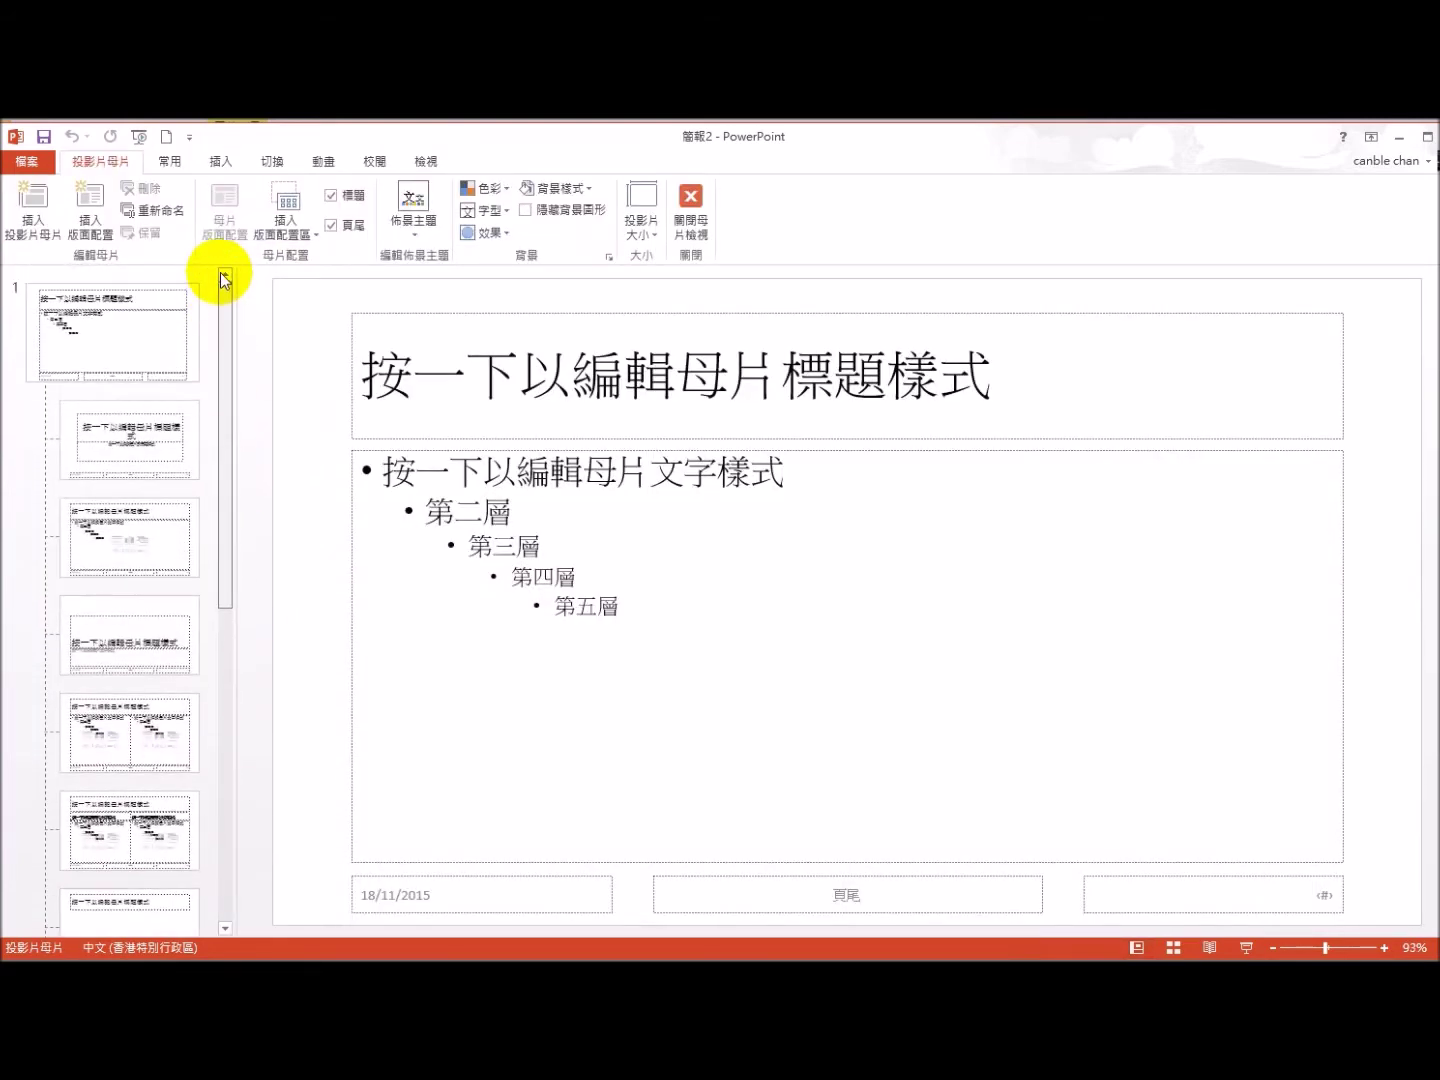
click(152, 448)
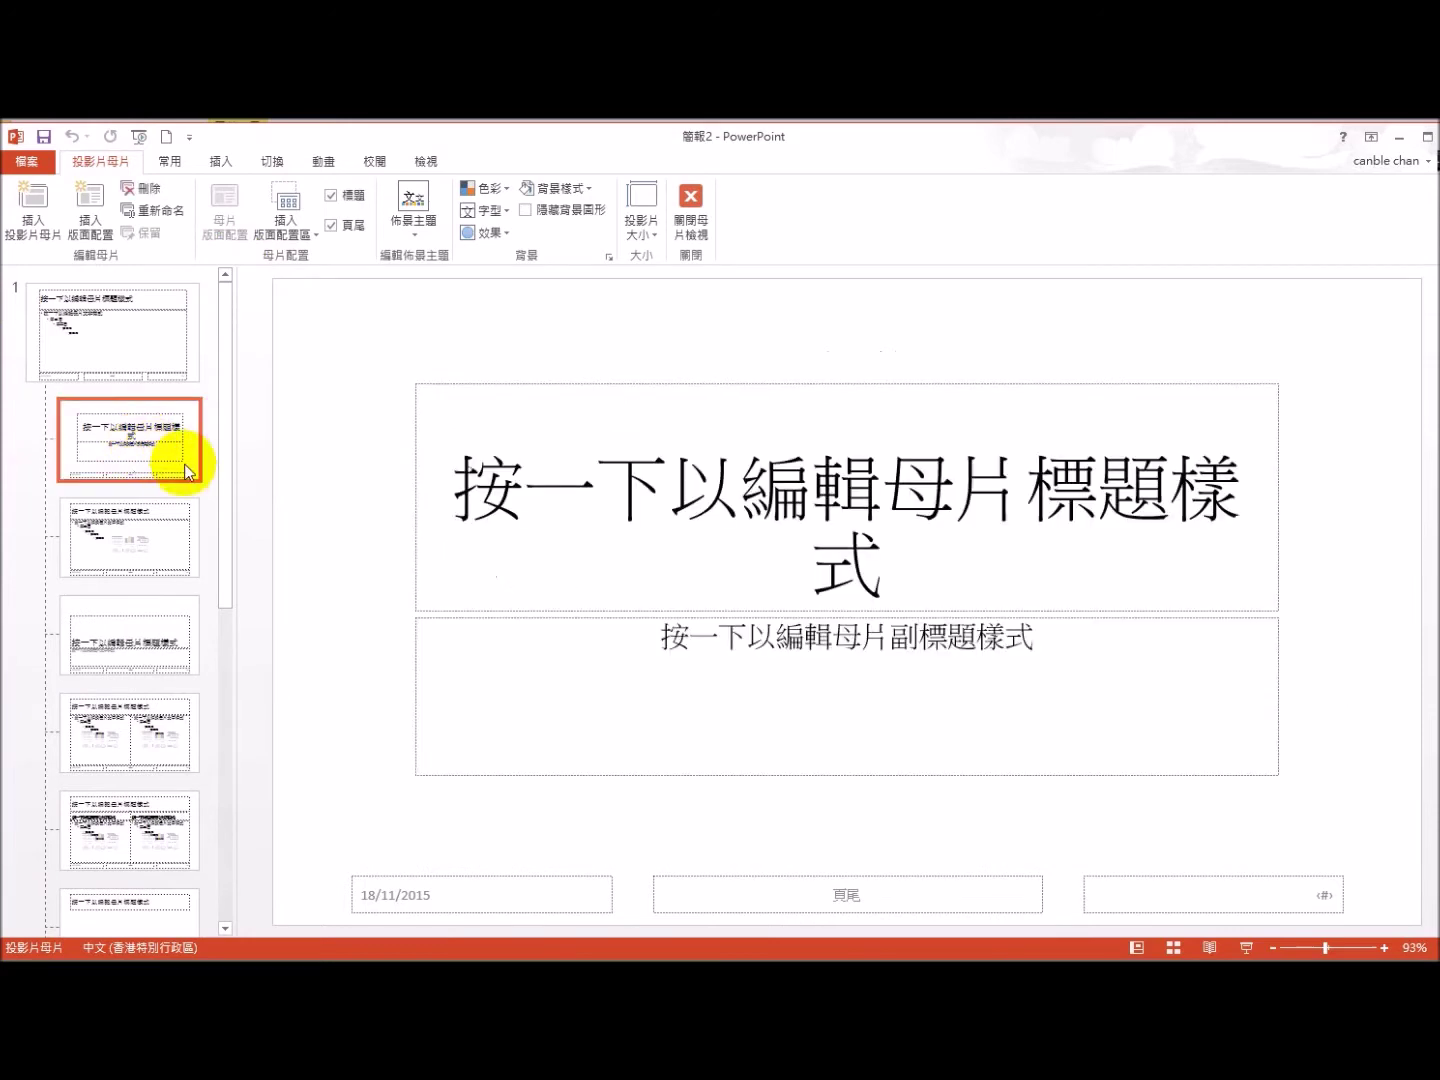
Step: Fill the Title Slide layout background with the autumn maple-leaf picture
right_click(357, 316)
click(410, 423)
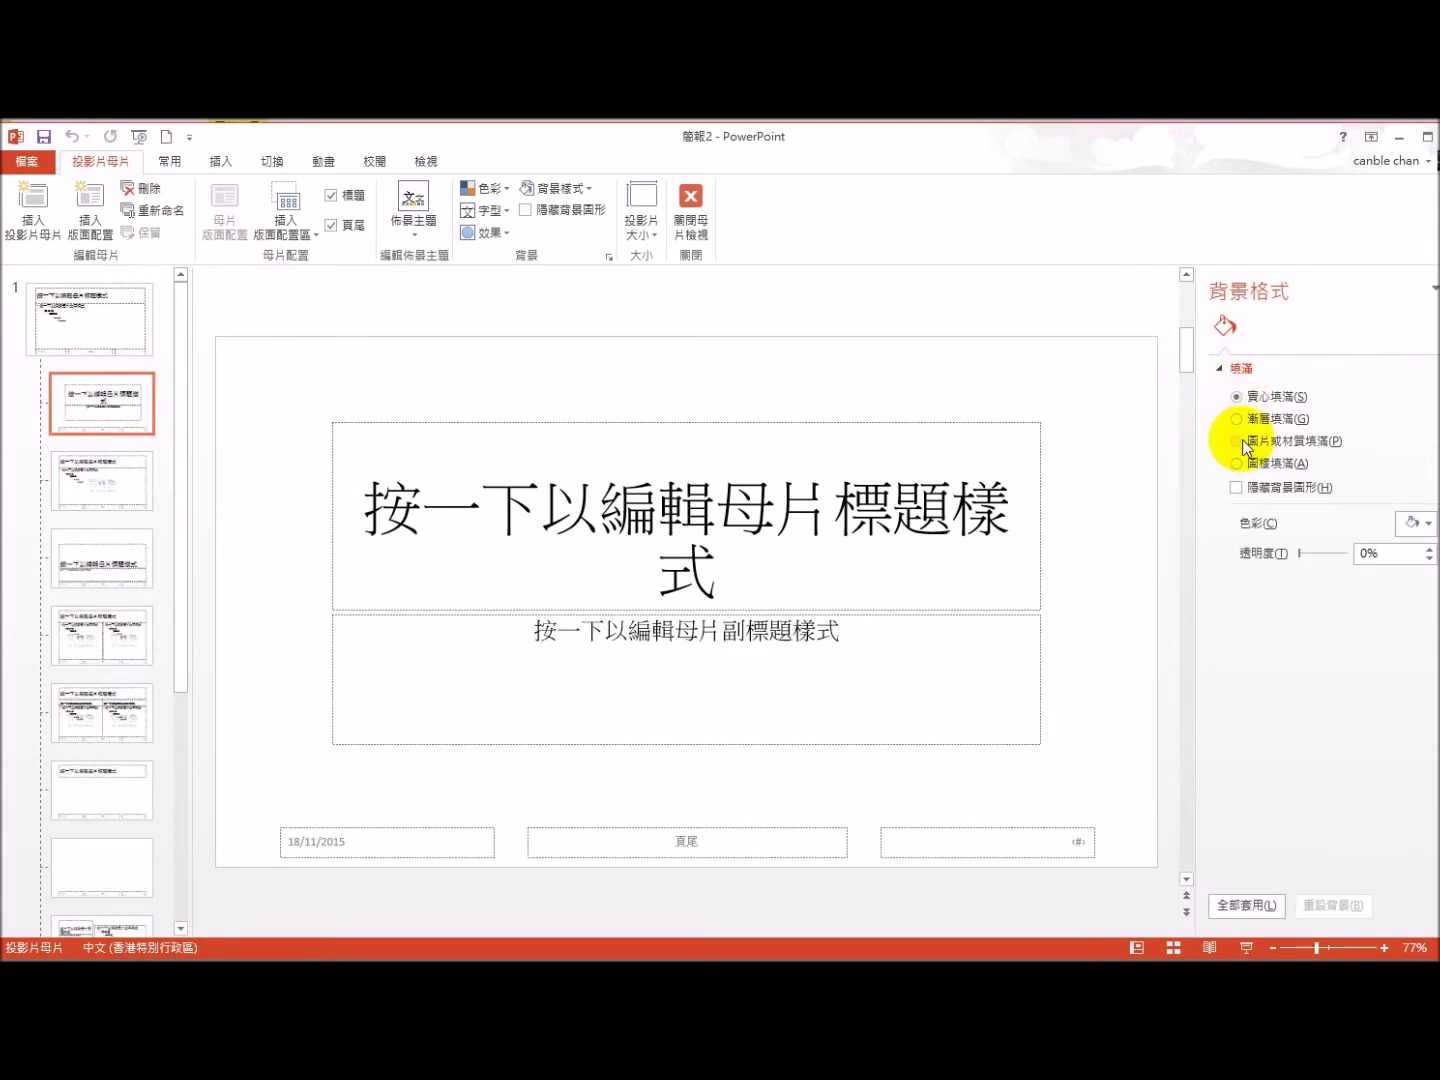
click(1239, 441)
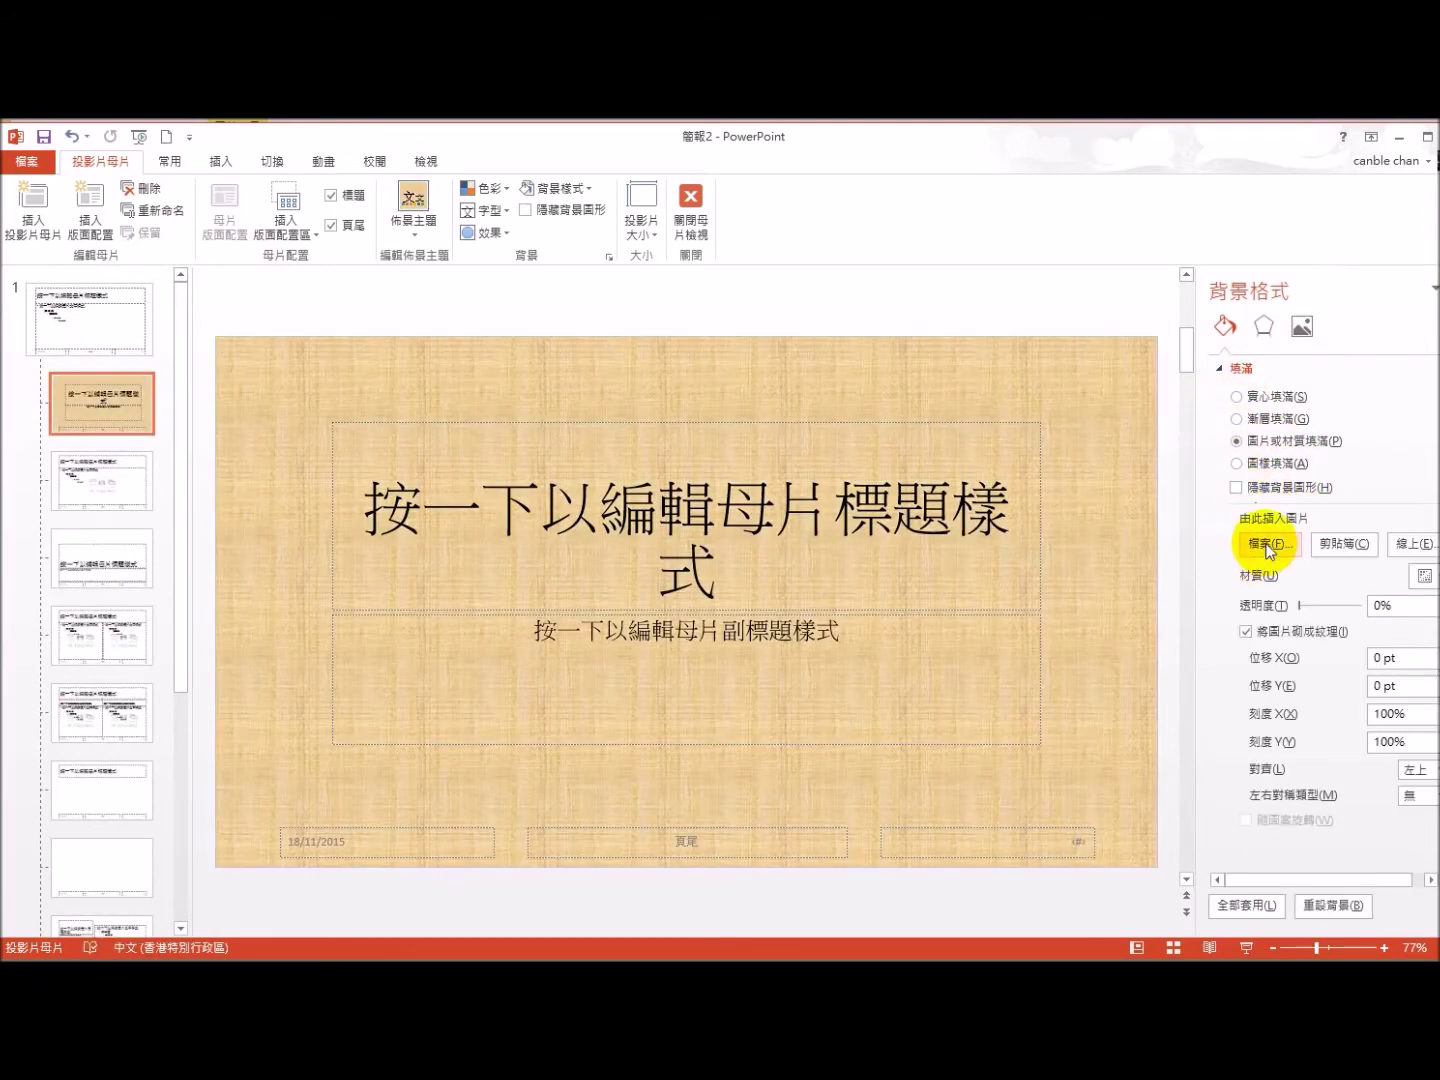
click(1264, 545)
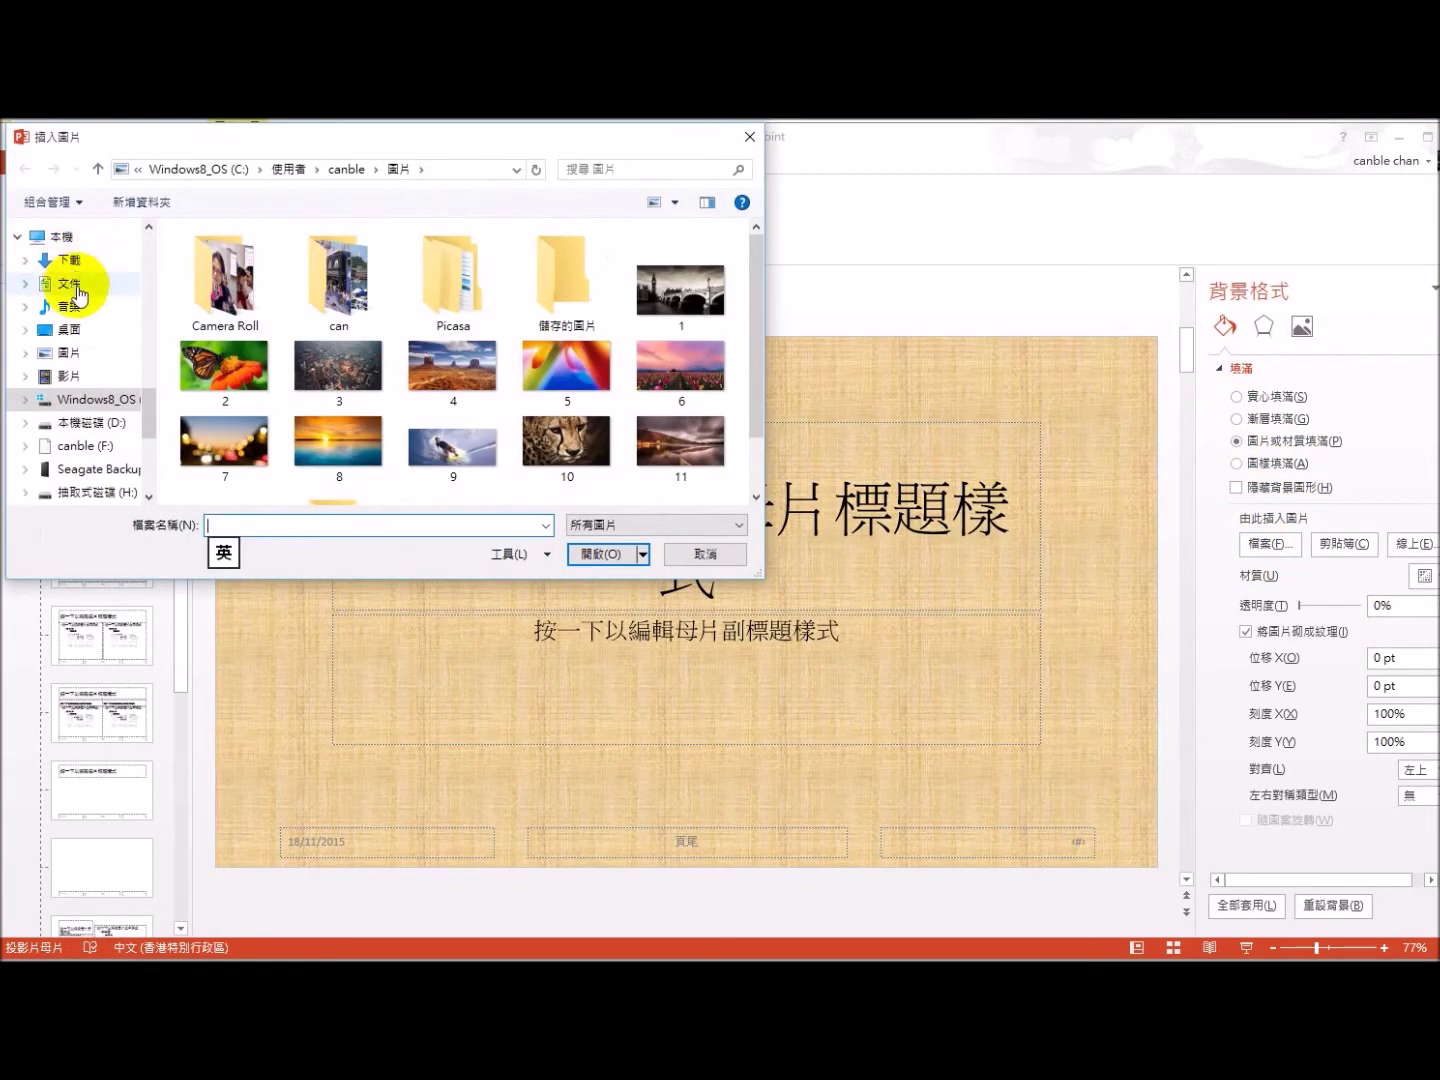
click(83, 330)
double_click(247, 251)
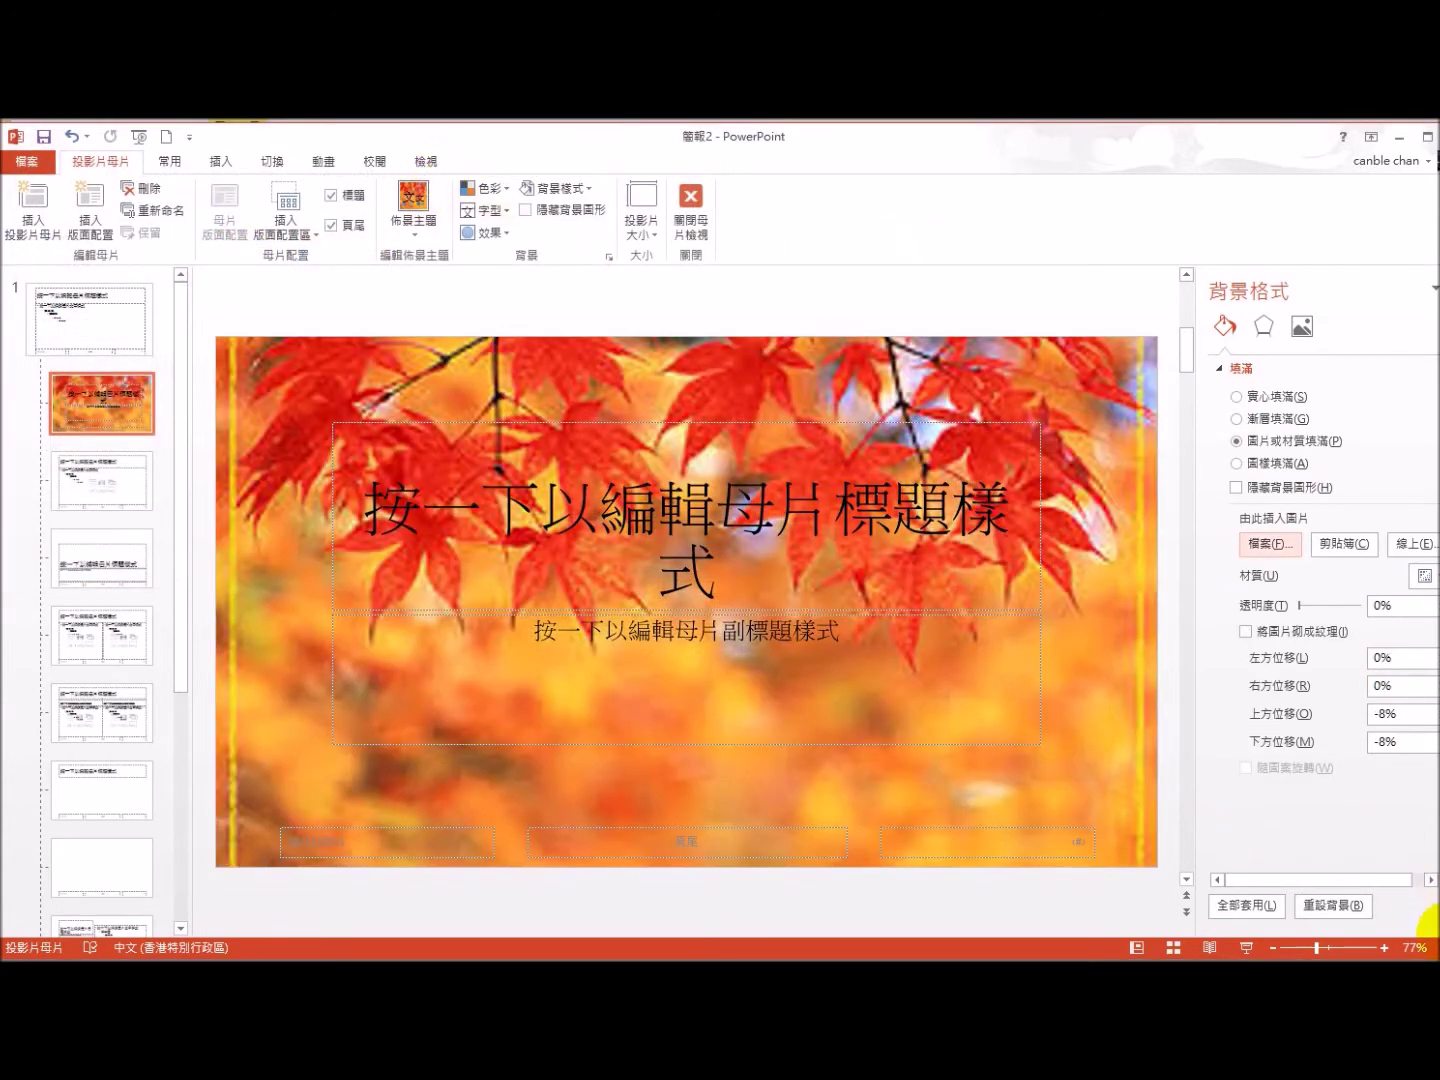
Step: Fade the background picture to 64% transparency
drag(1417, 608, 1325, 609)
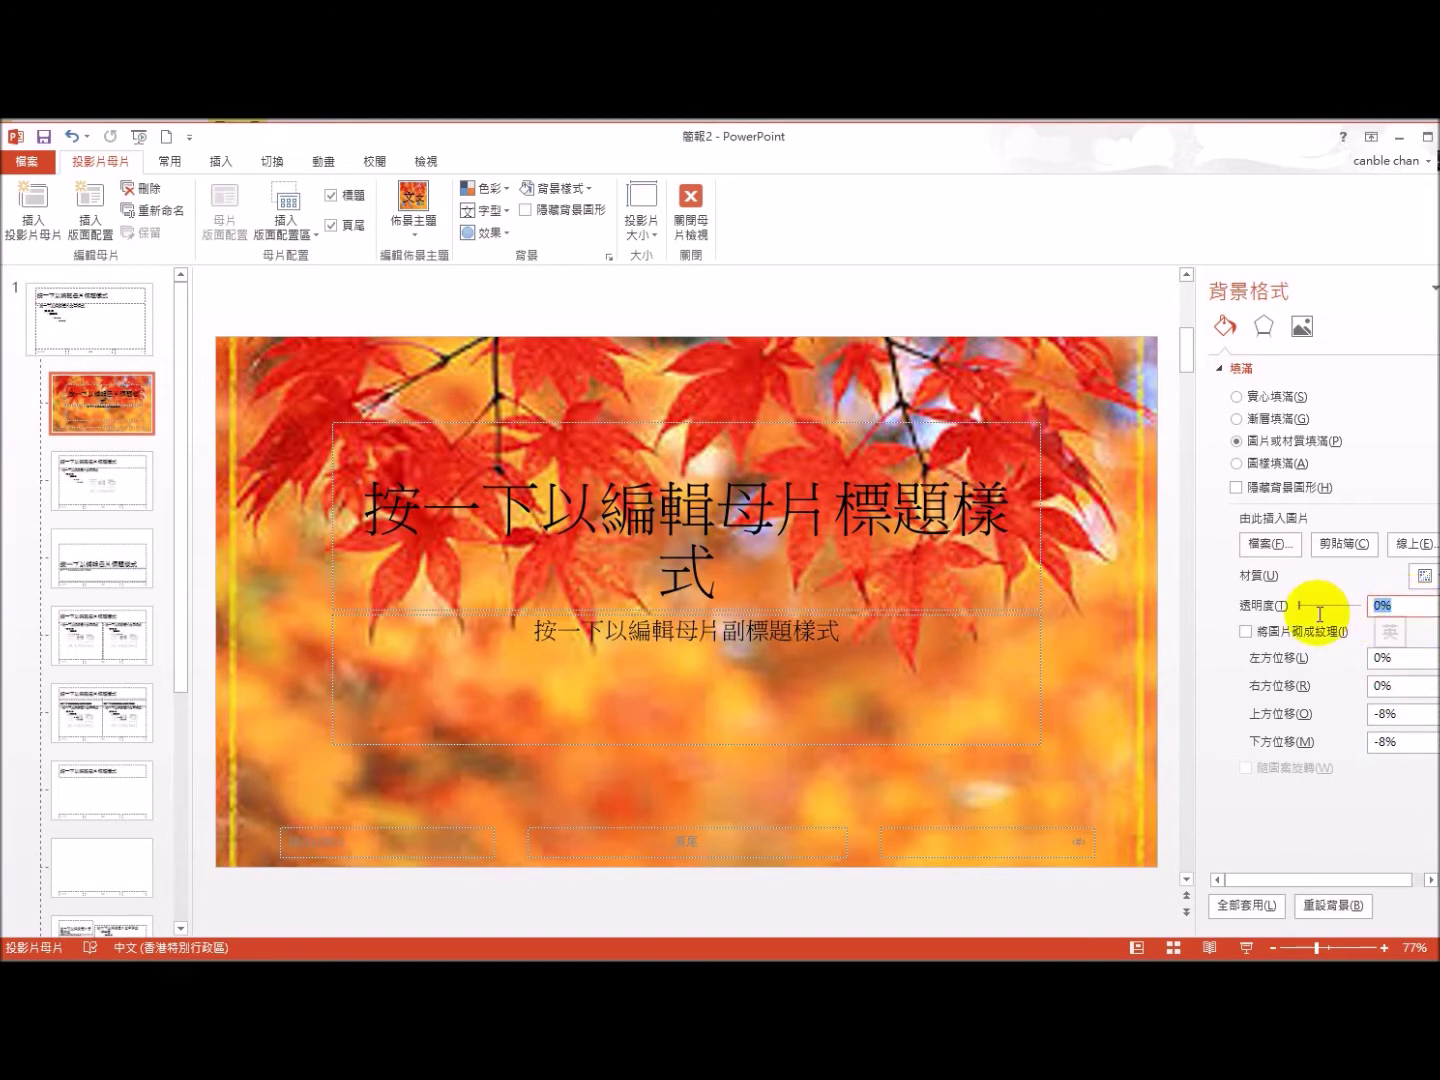
key(BackSpace)
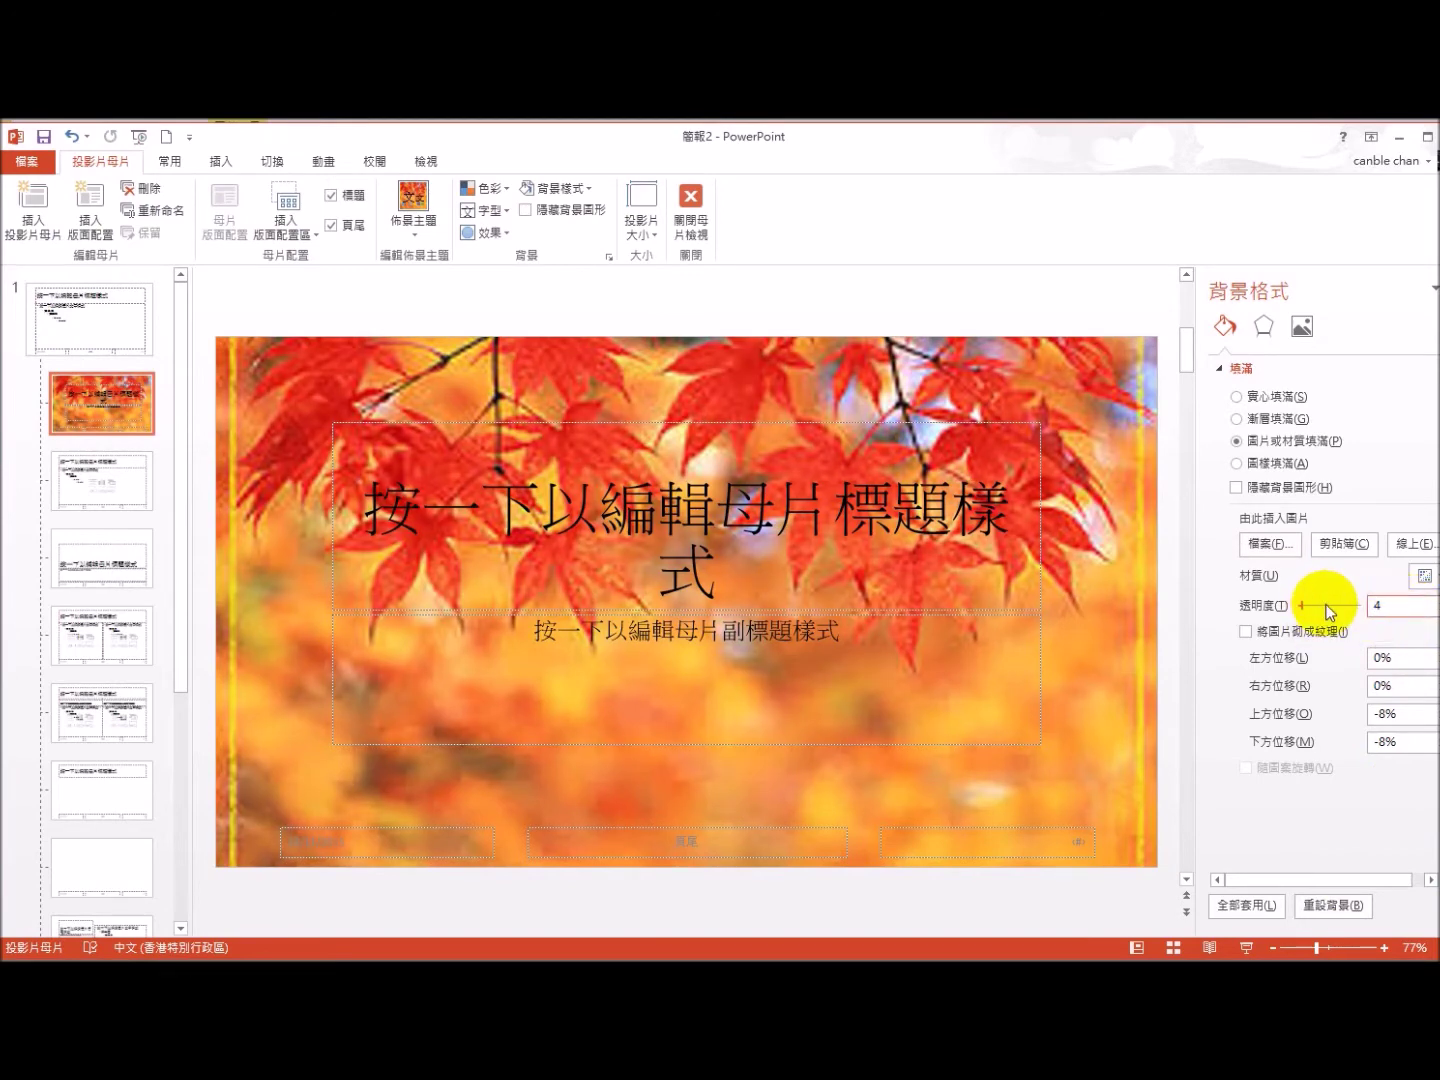
text(64)
key(Return)
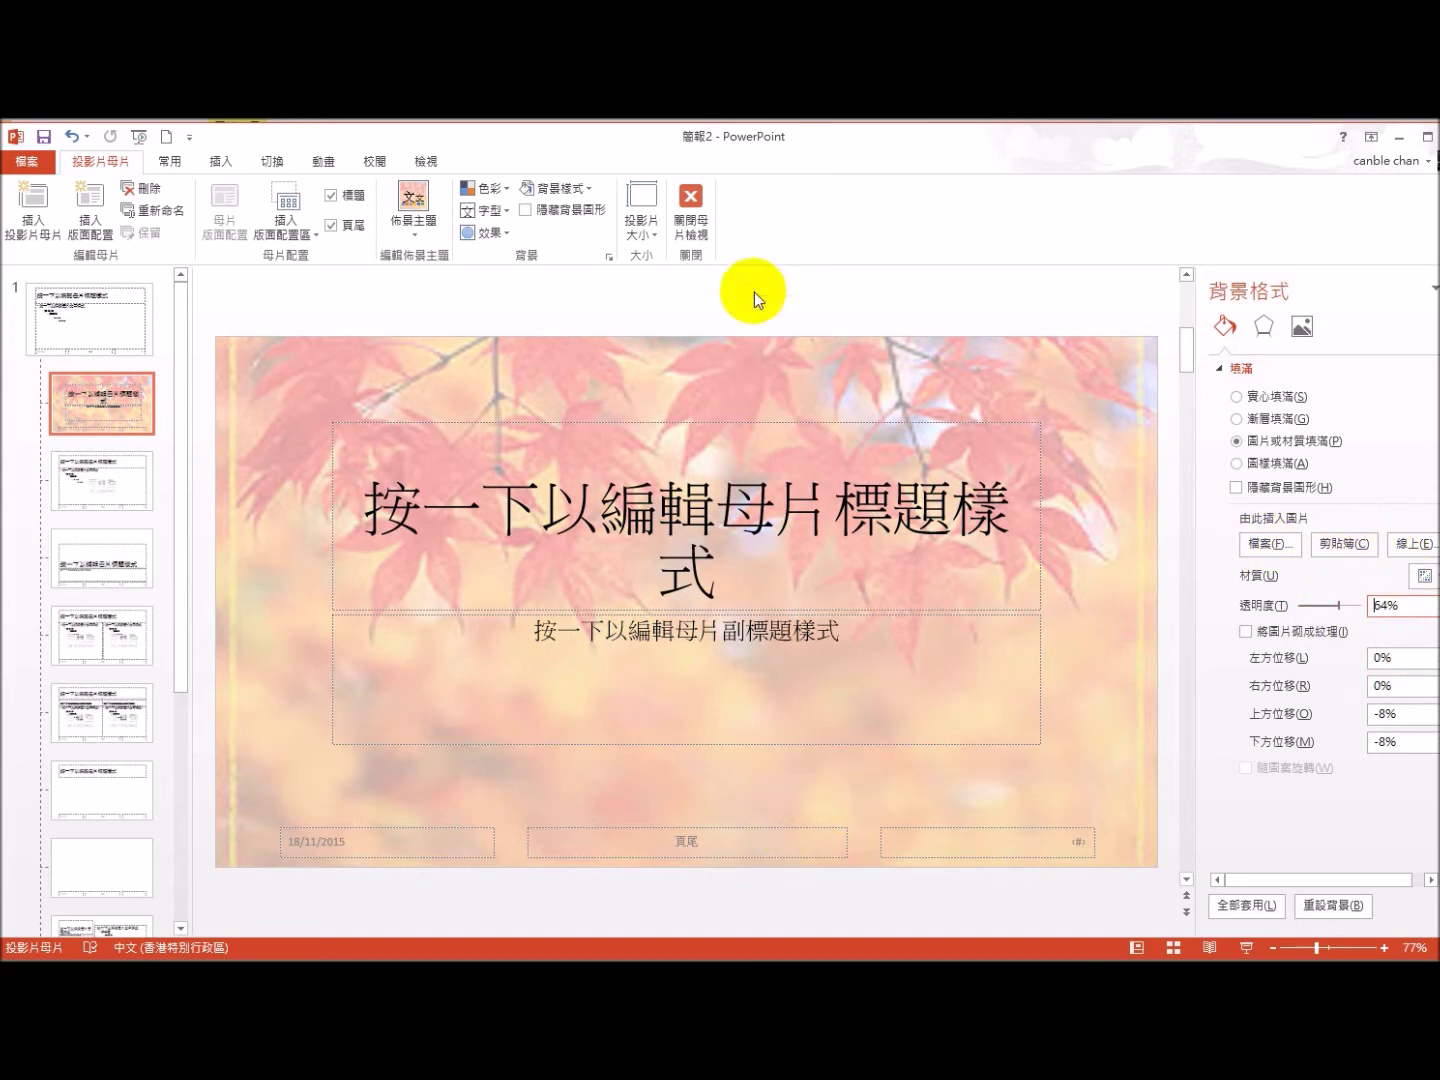
click(98, 475)
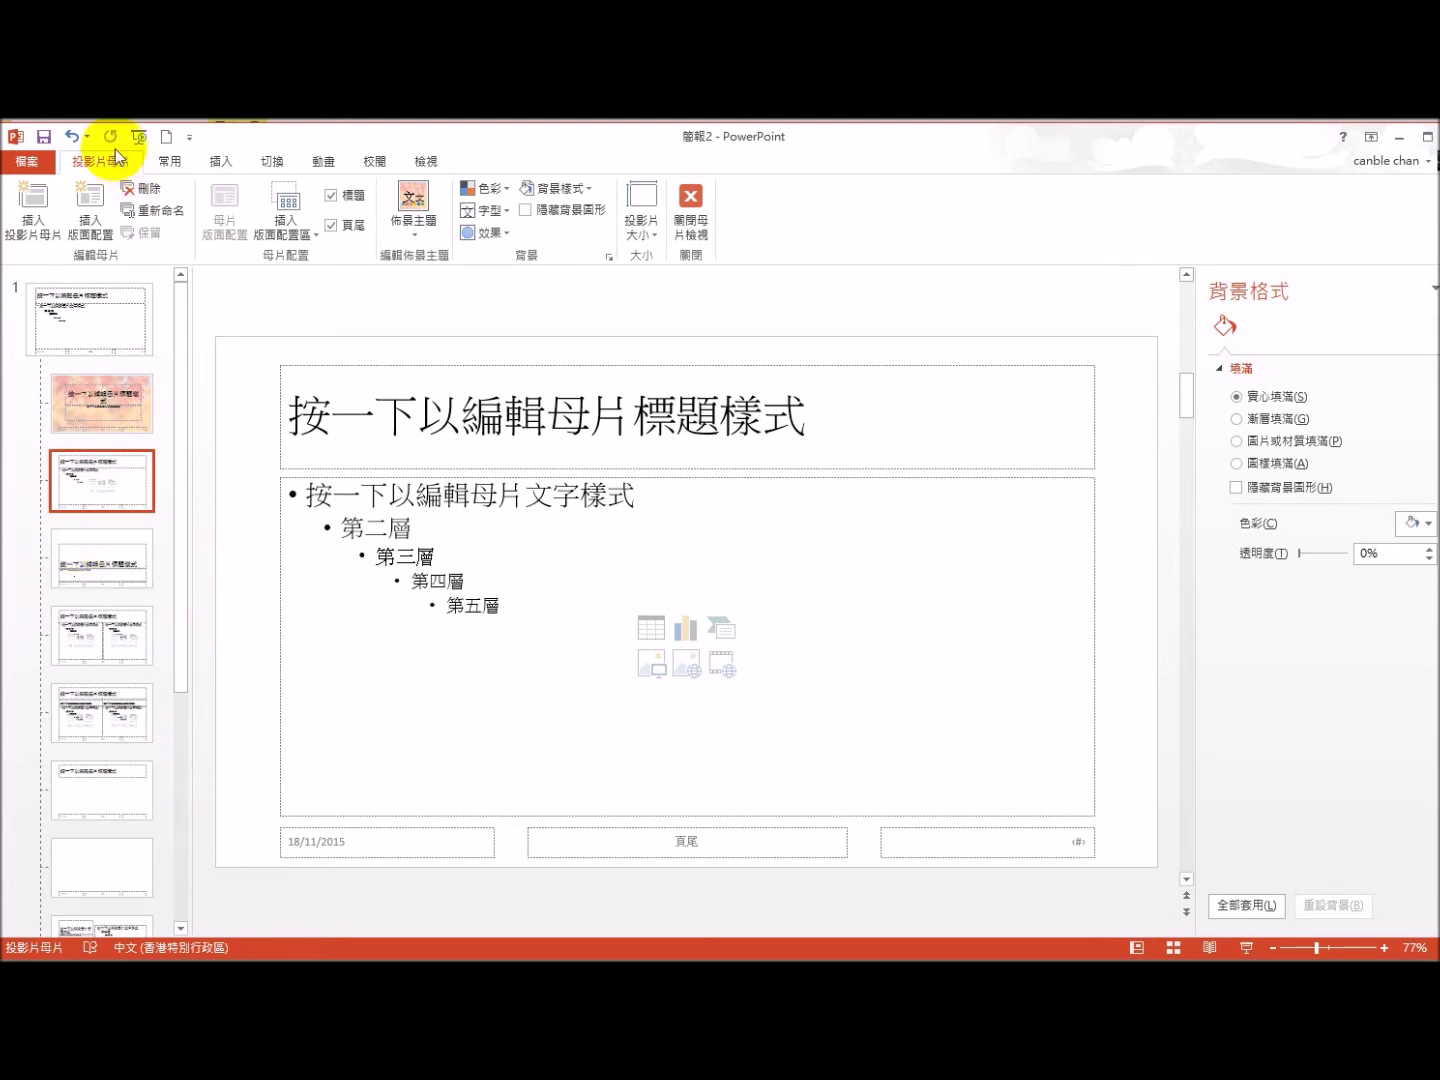
Step: Insert the bg-2 picture on the Title and Content layout and stretch it to fill the slide
click(220, 158)
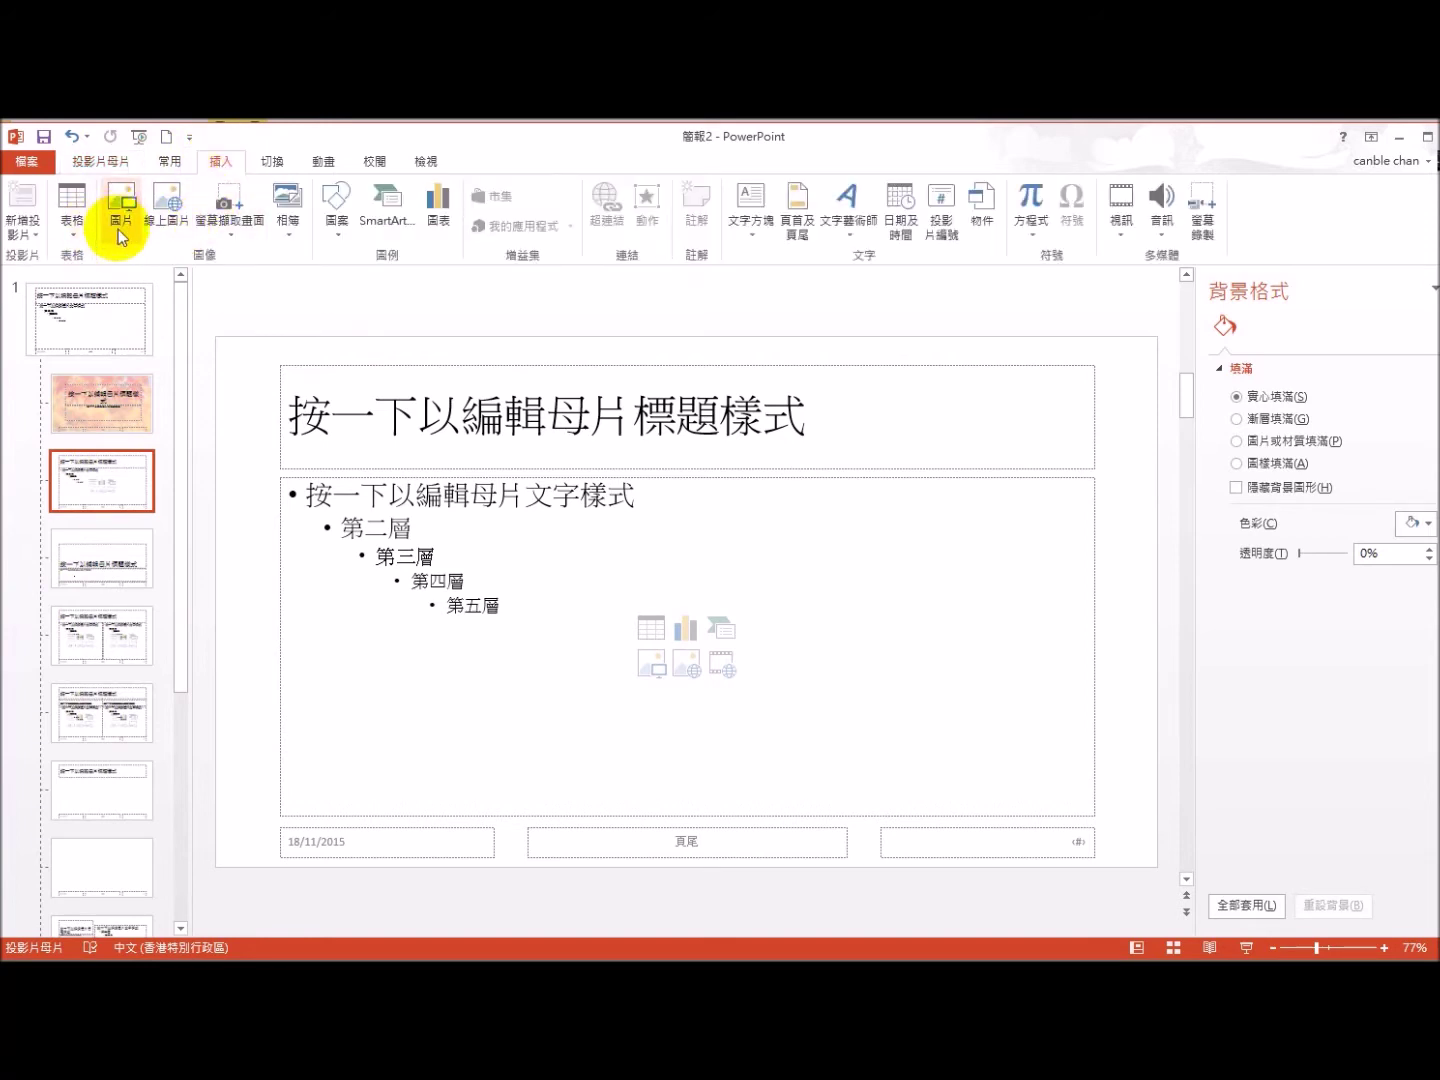
click(121, 211)
double_click(341, 241)
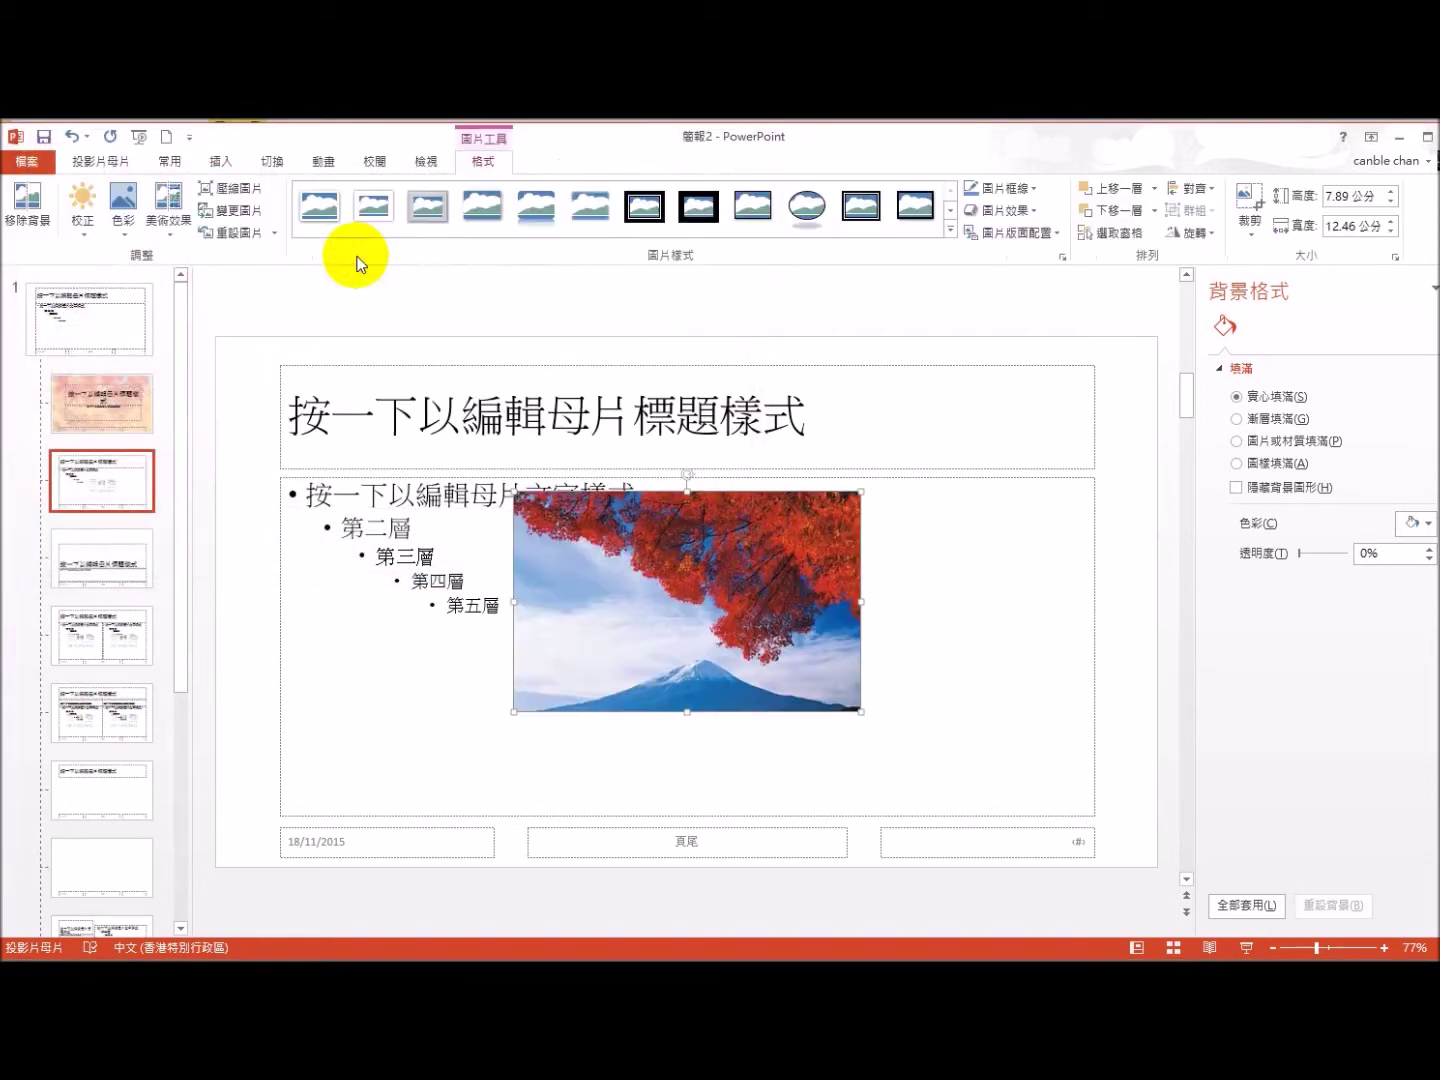
mouse_move(691, 624)
mouse_down()
mouse_move(383, 484)
mouse_move(388, 467)
mouse_up()
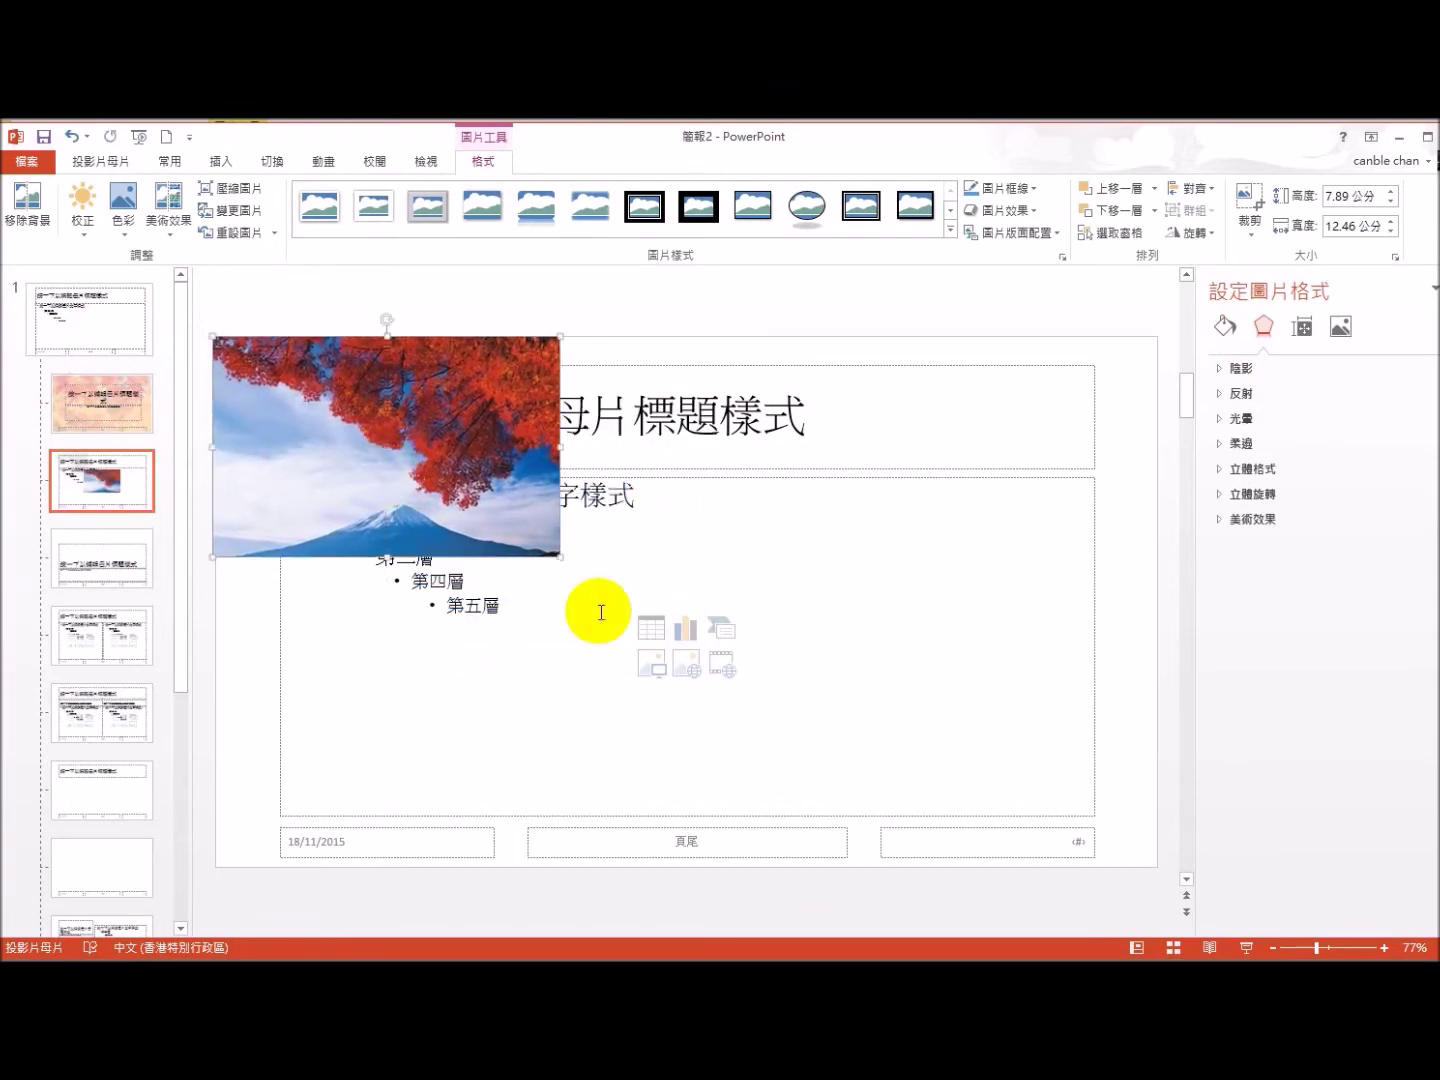
drag(558, 556, 1022, 866)
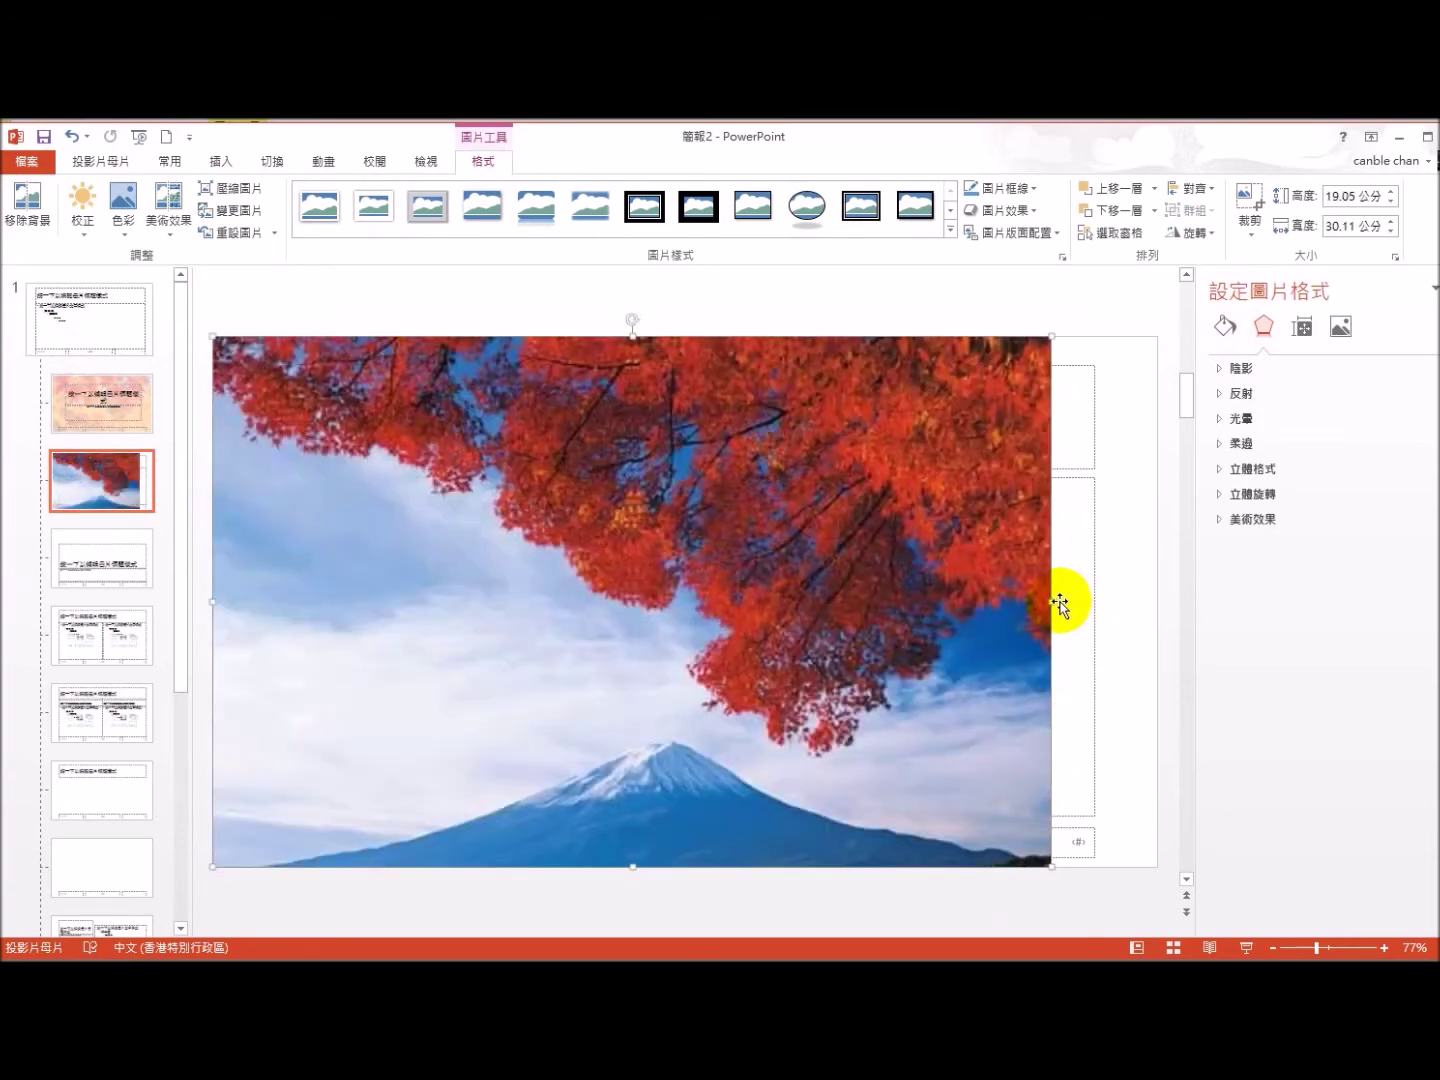
drag(1051, 600, 1162, 599)
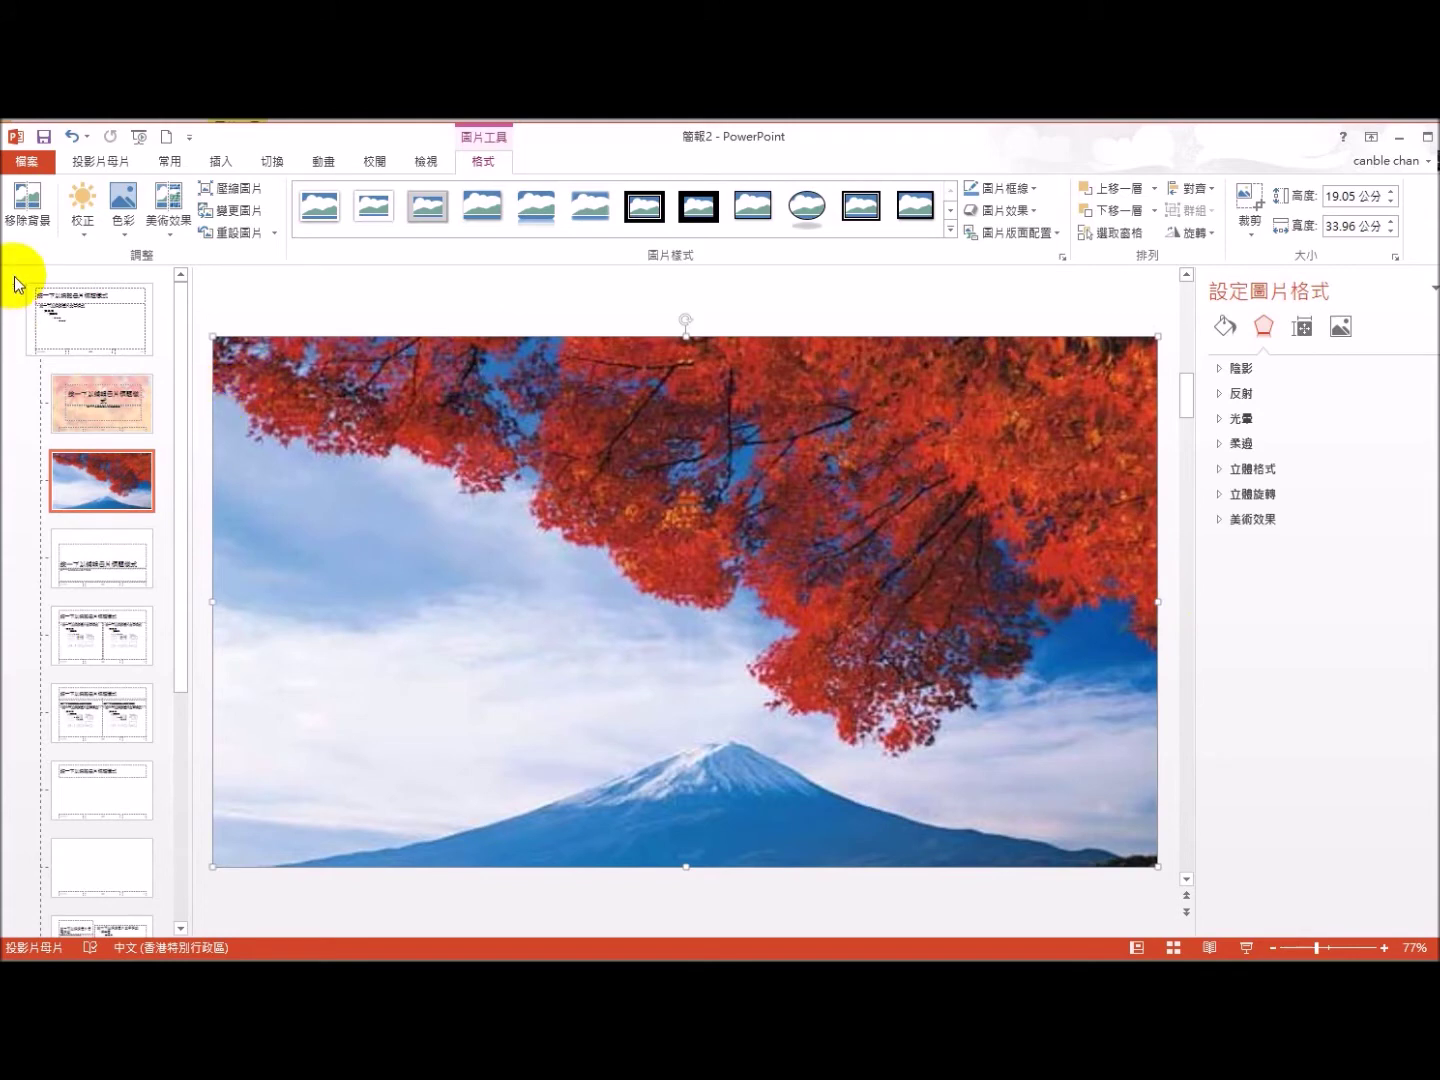
Step: Apply the 線條繪圖 pencil sketch artistic effect to the picture
click(178, 239)
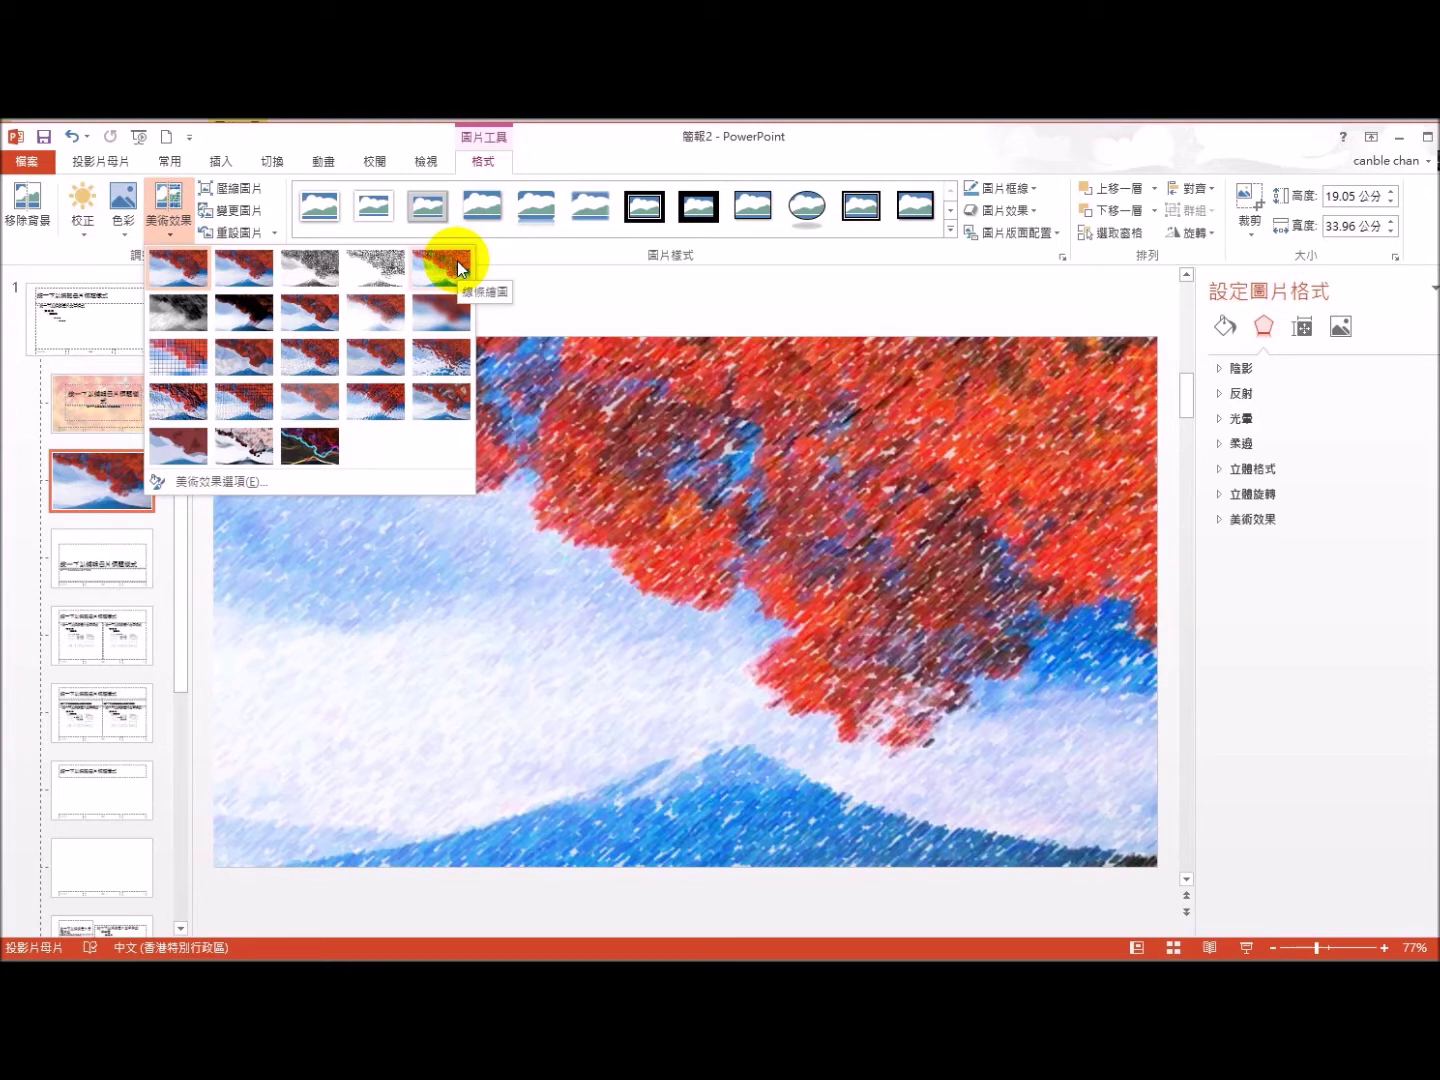
click(457, 261)
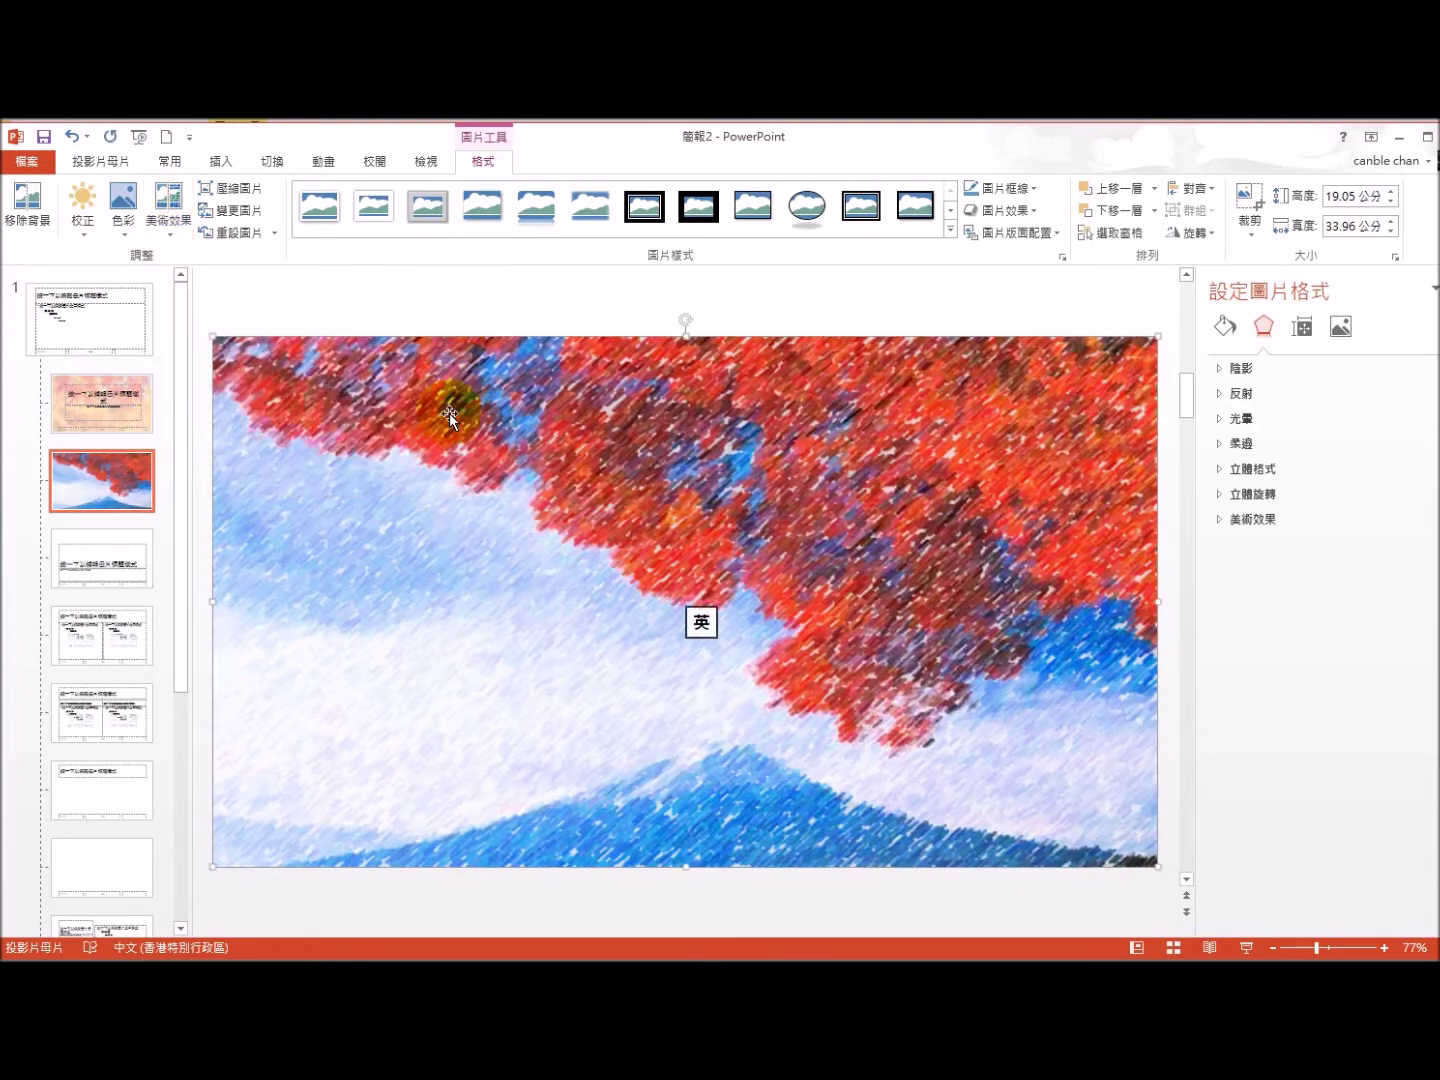
right_click(604, 419)
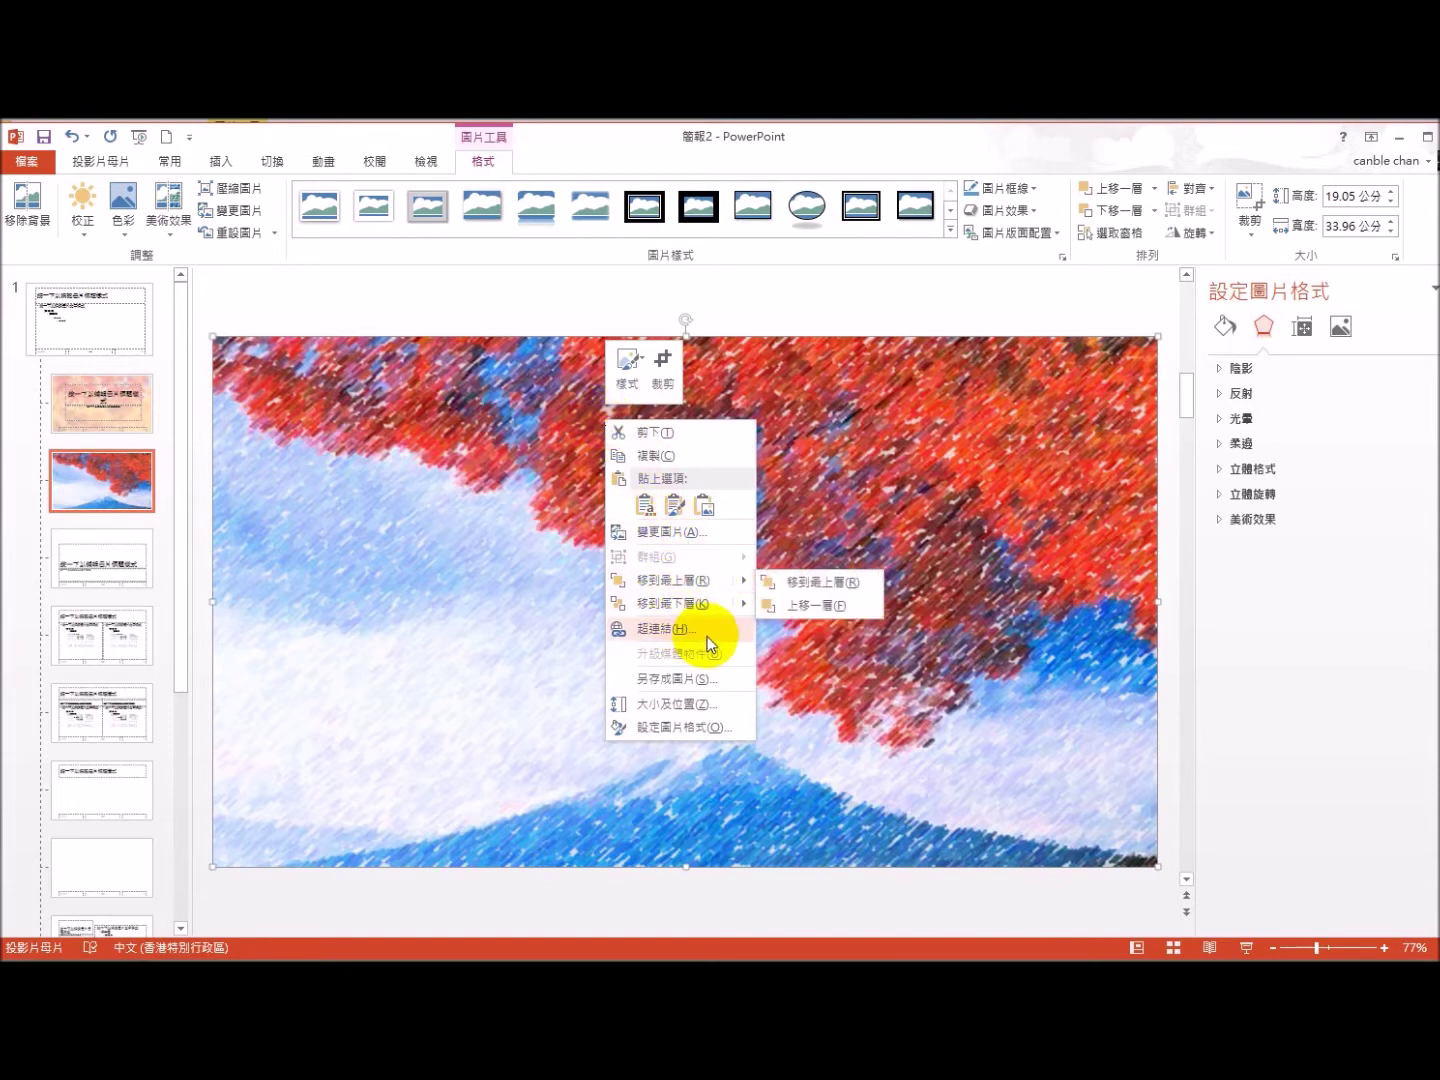
mouse_move(673, 603)
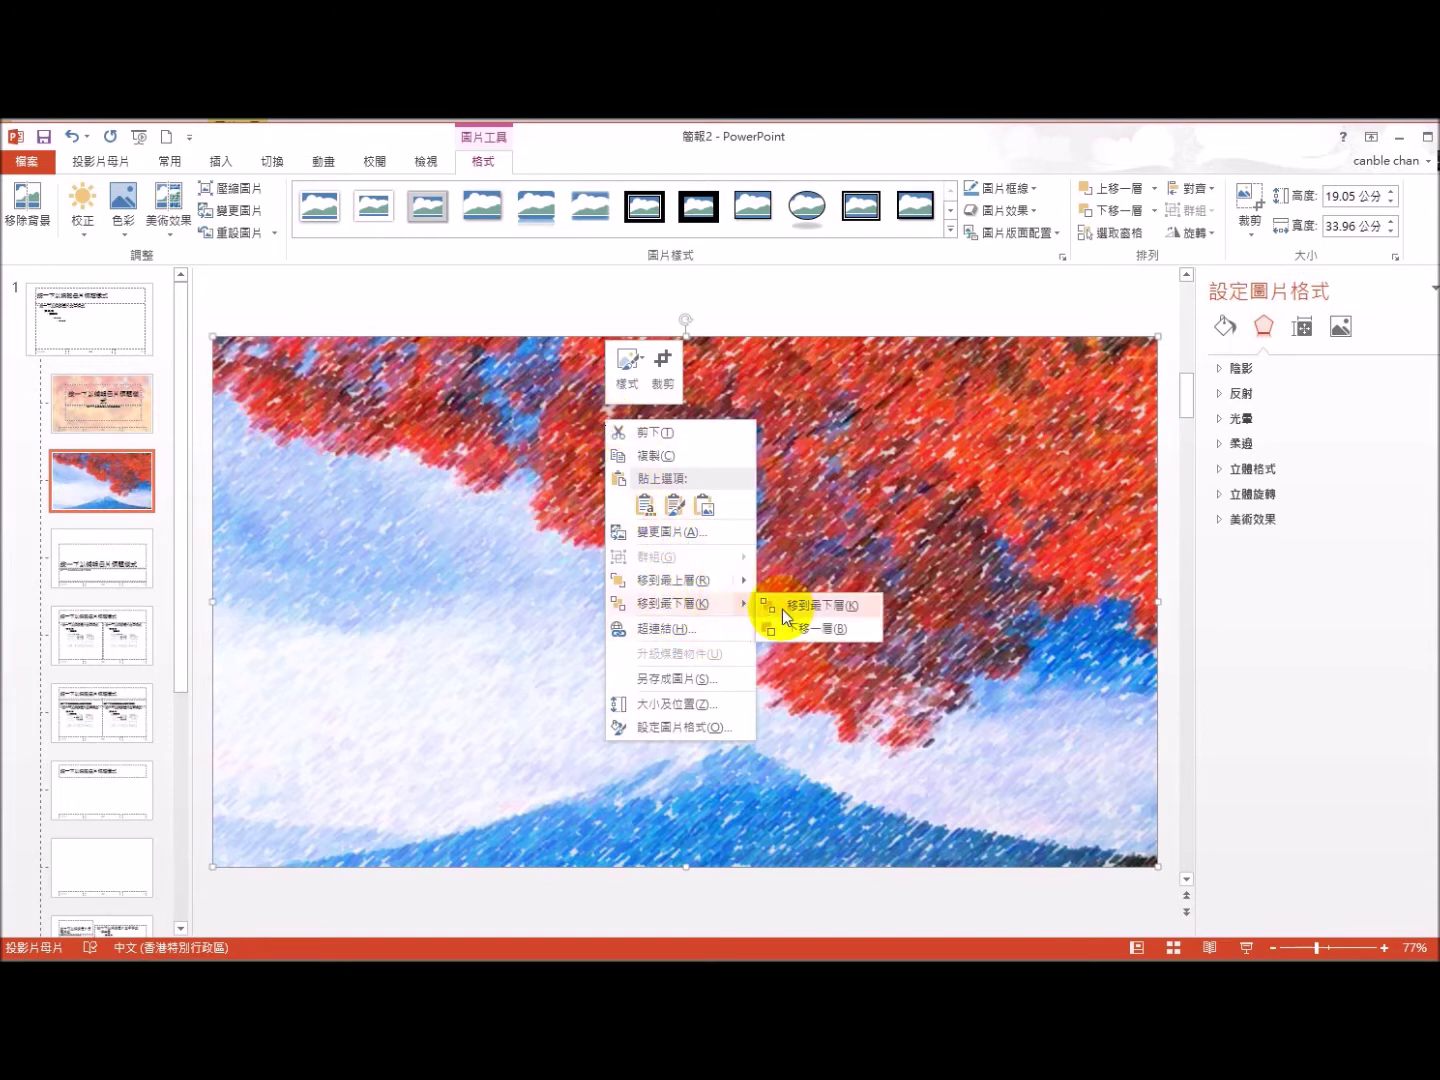
Step: Send the sketch picture behind the placeholders and select the master title
click(823, 606)
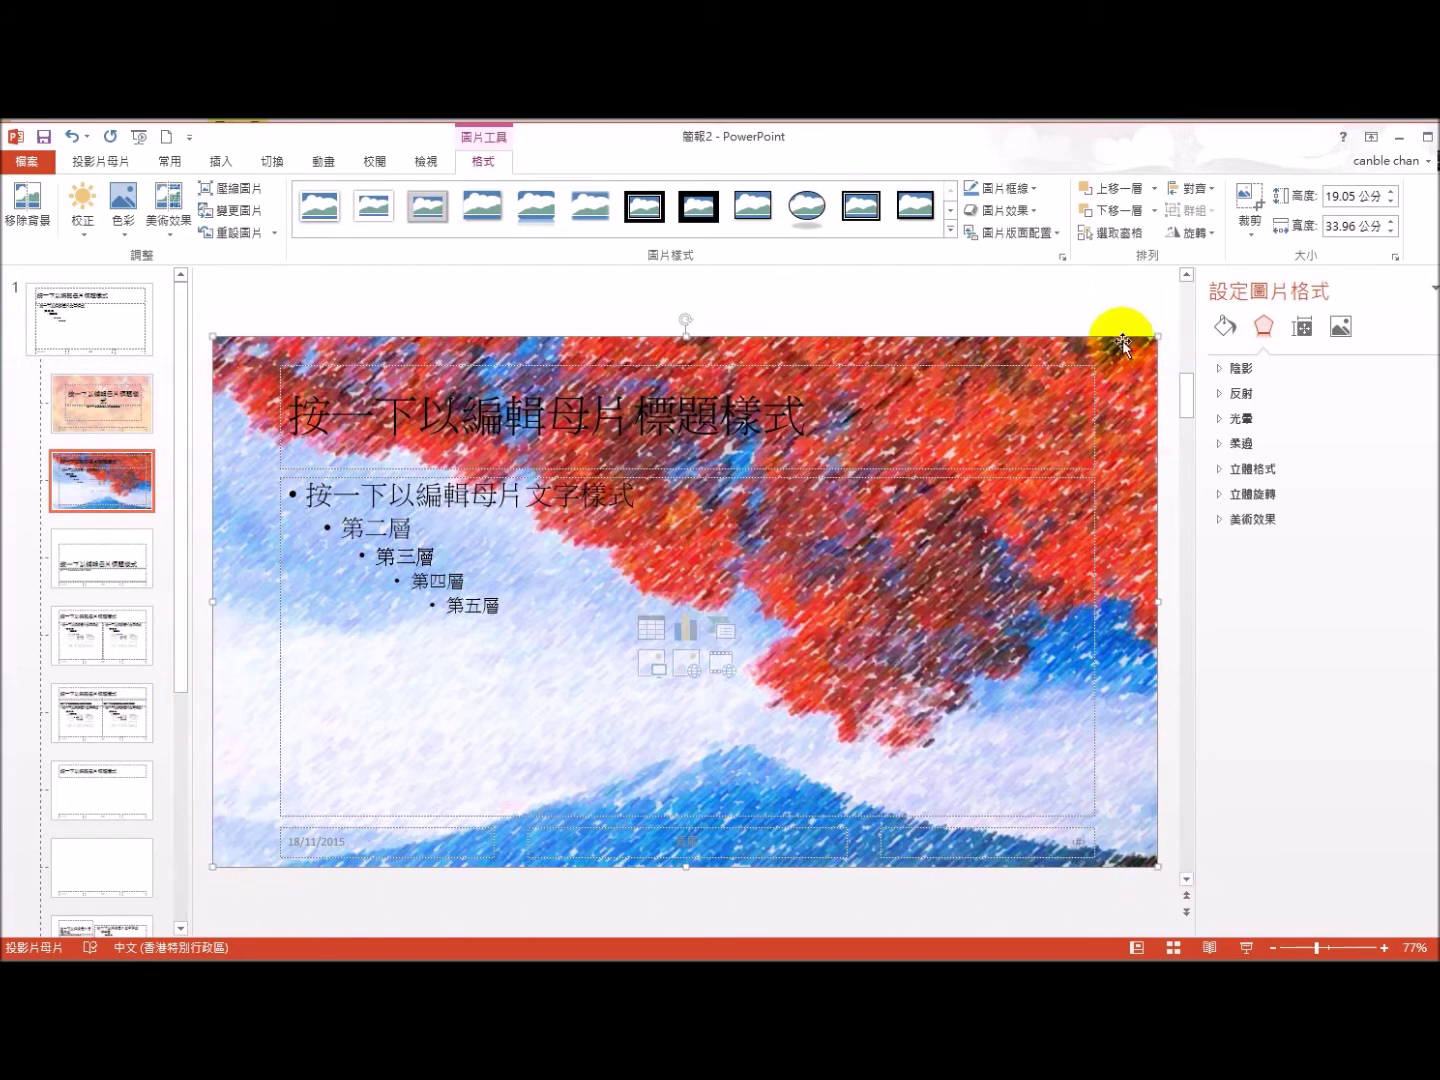
click(902, 369)
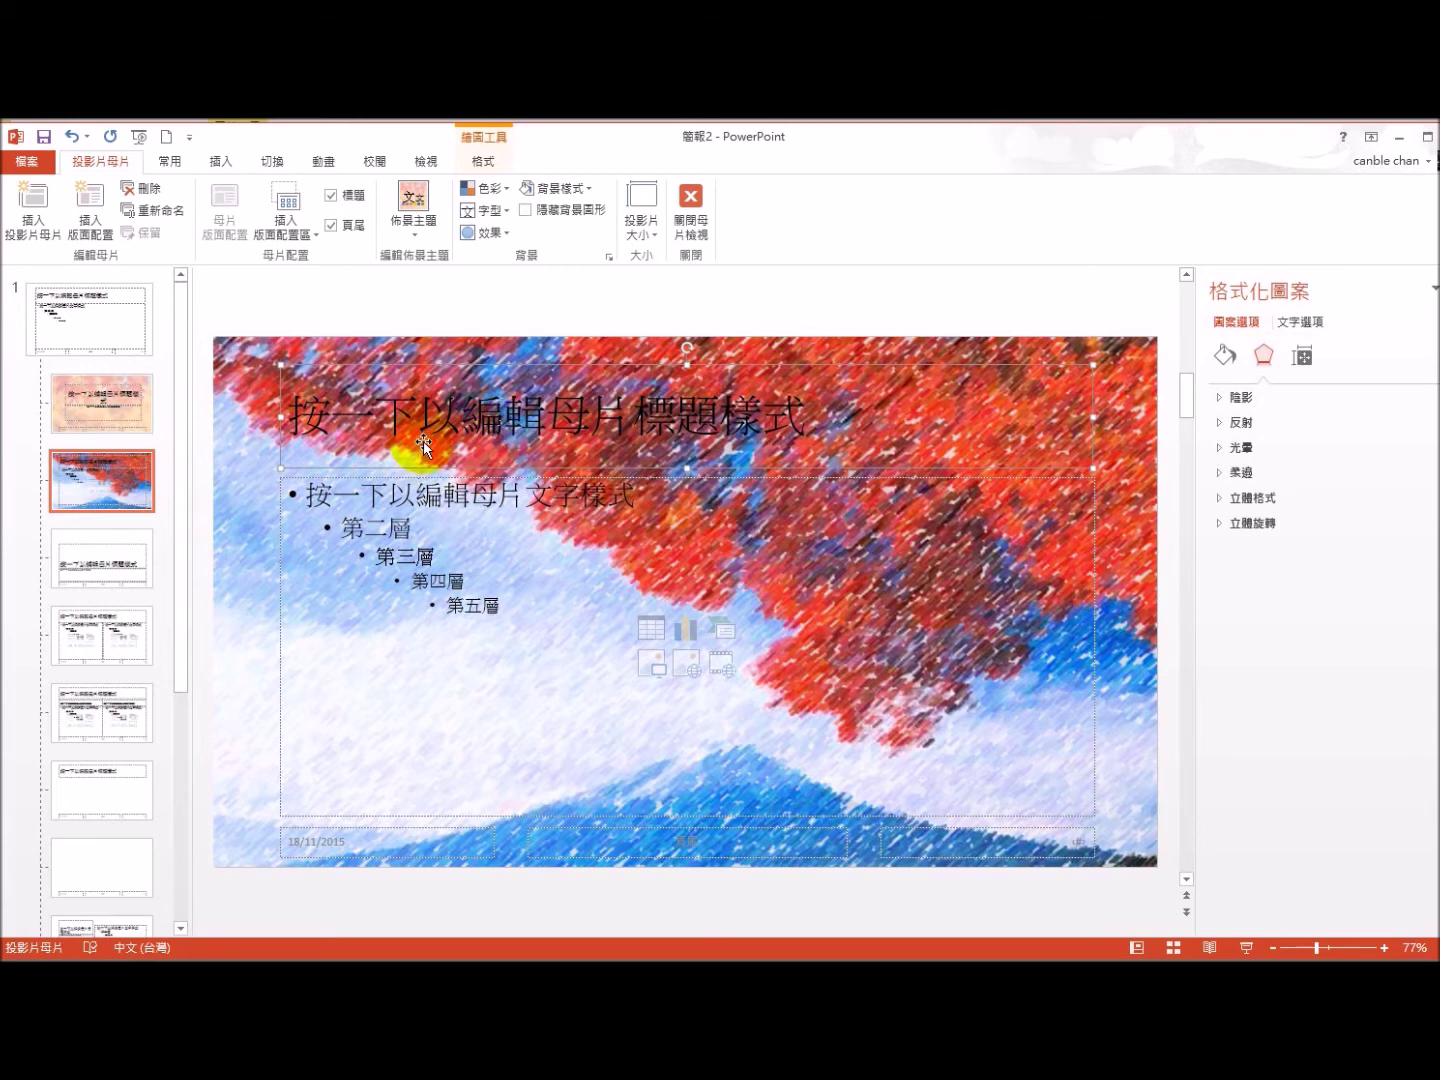
Step: Make the master title centred, white, bold and in the 標楷體 font
click(170, 163)
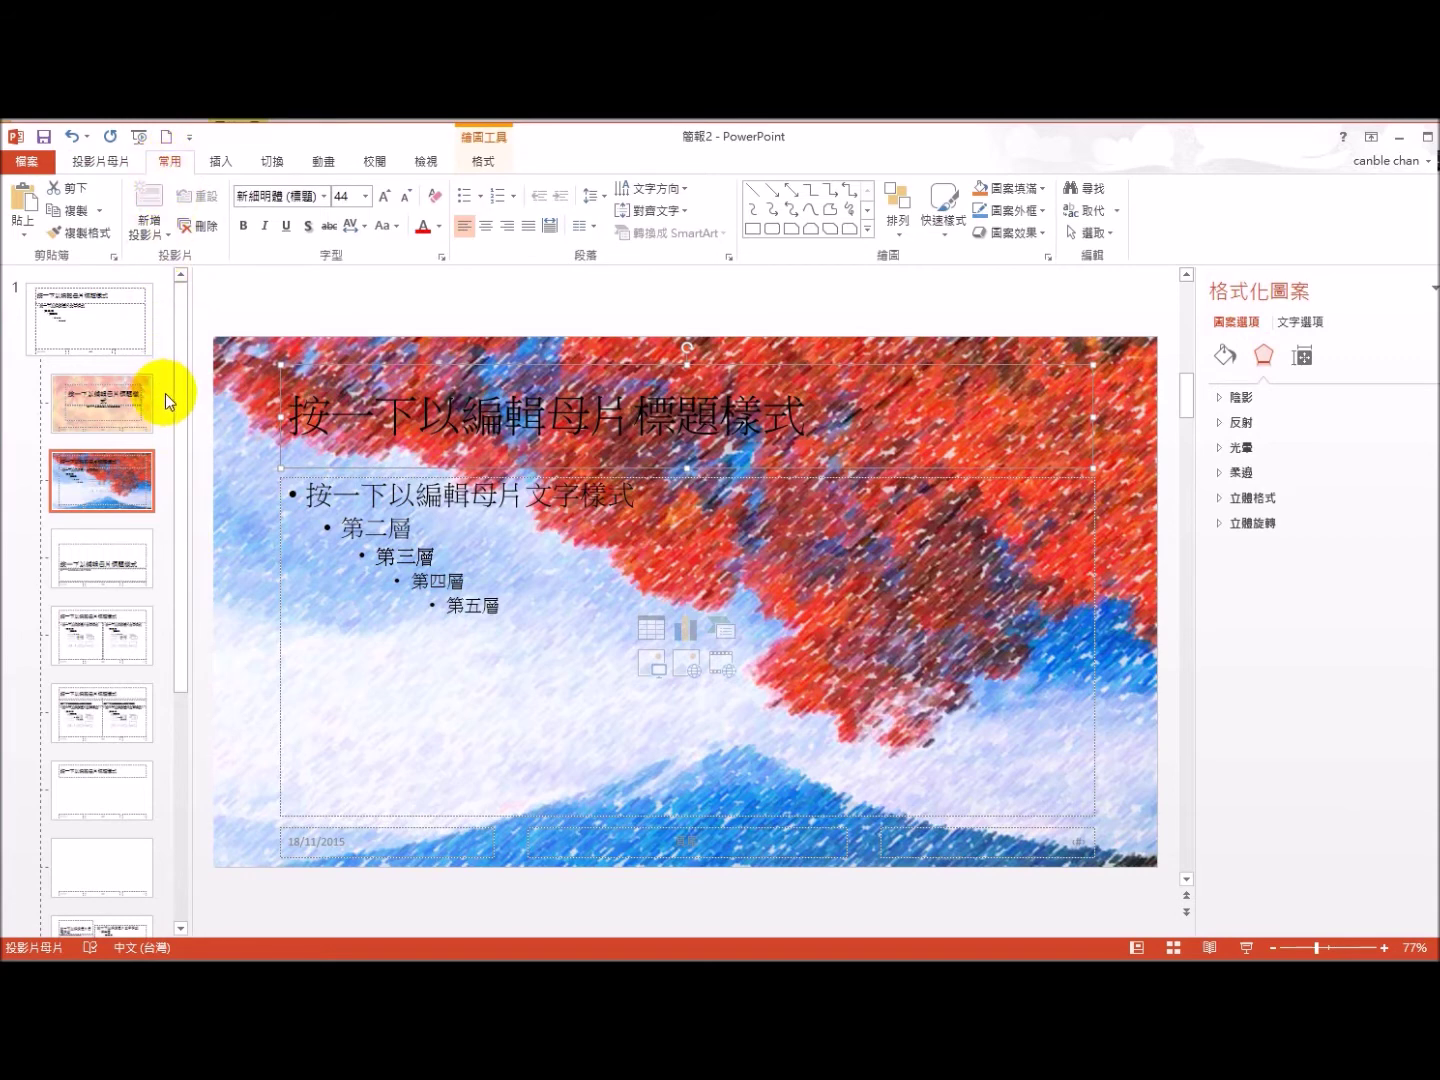
click(485, 228)
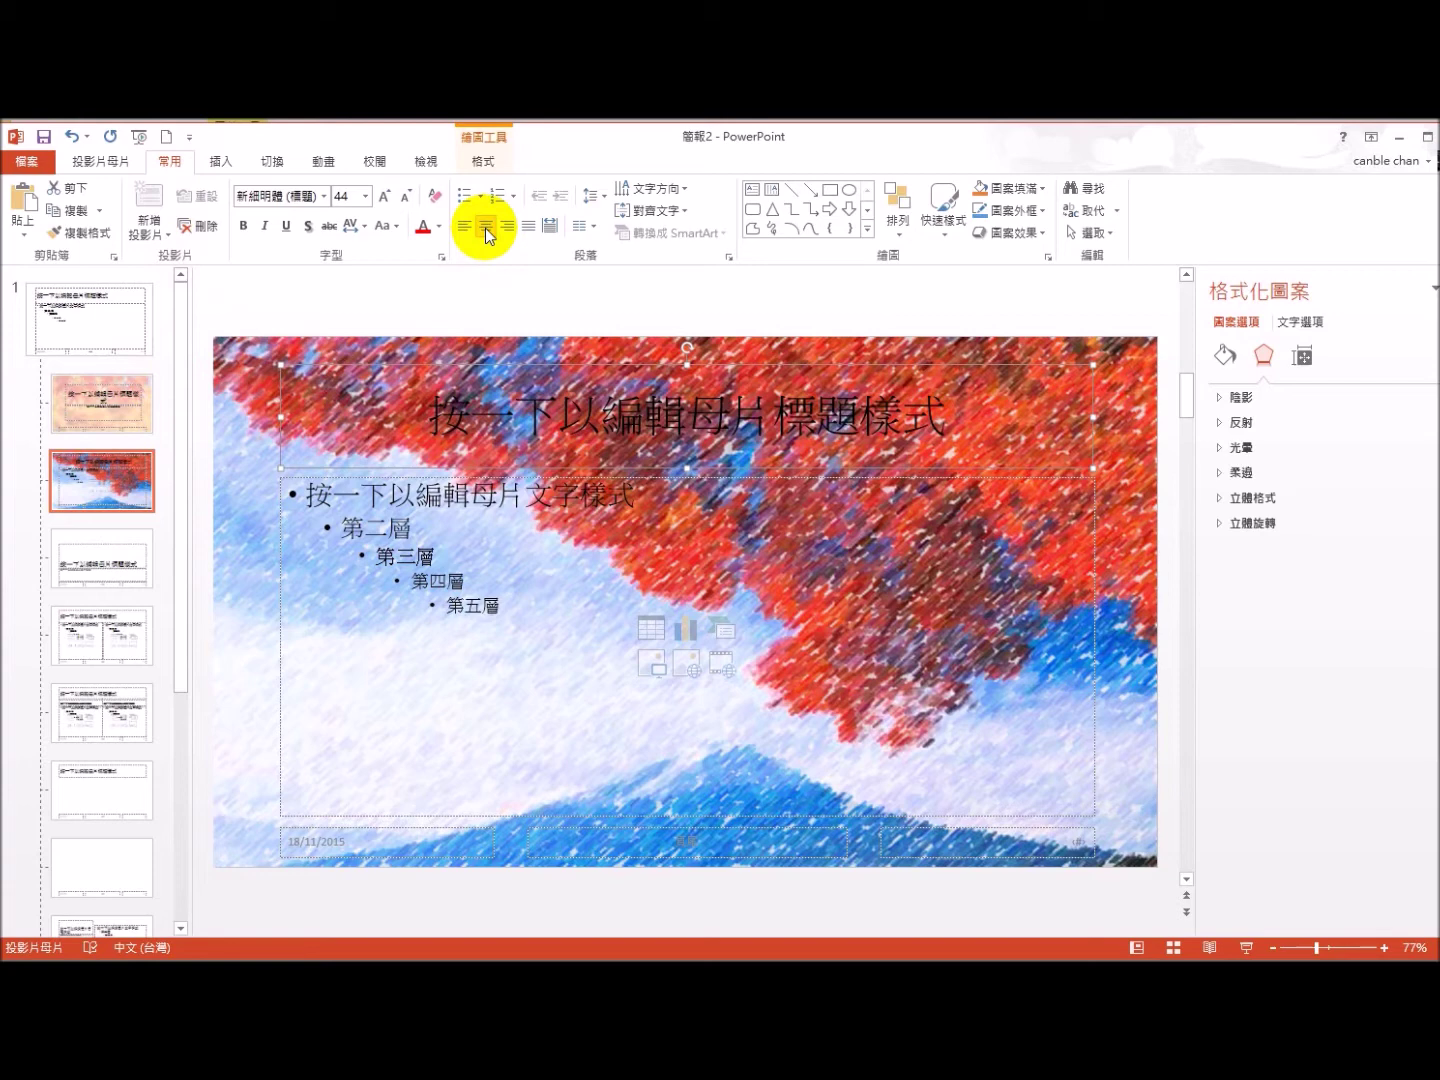
click(443, 228)
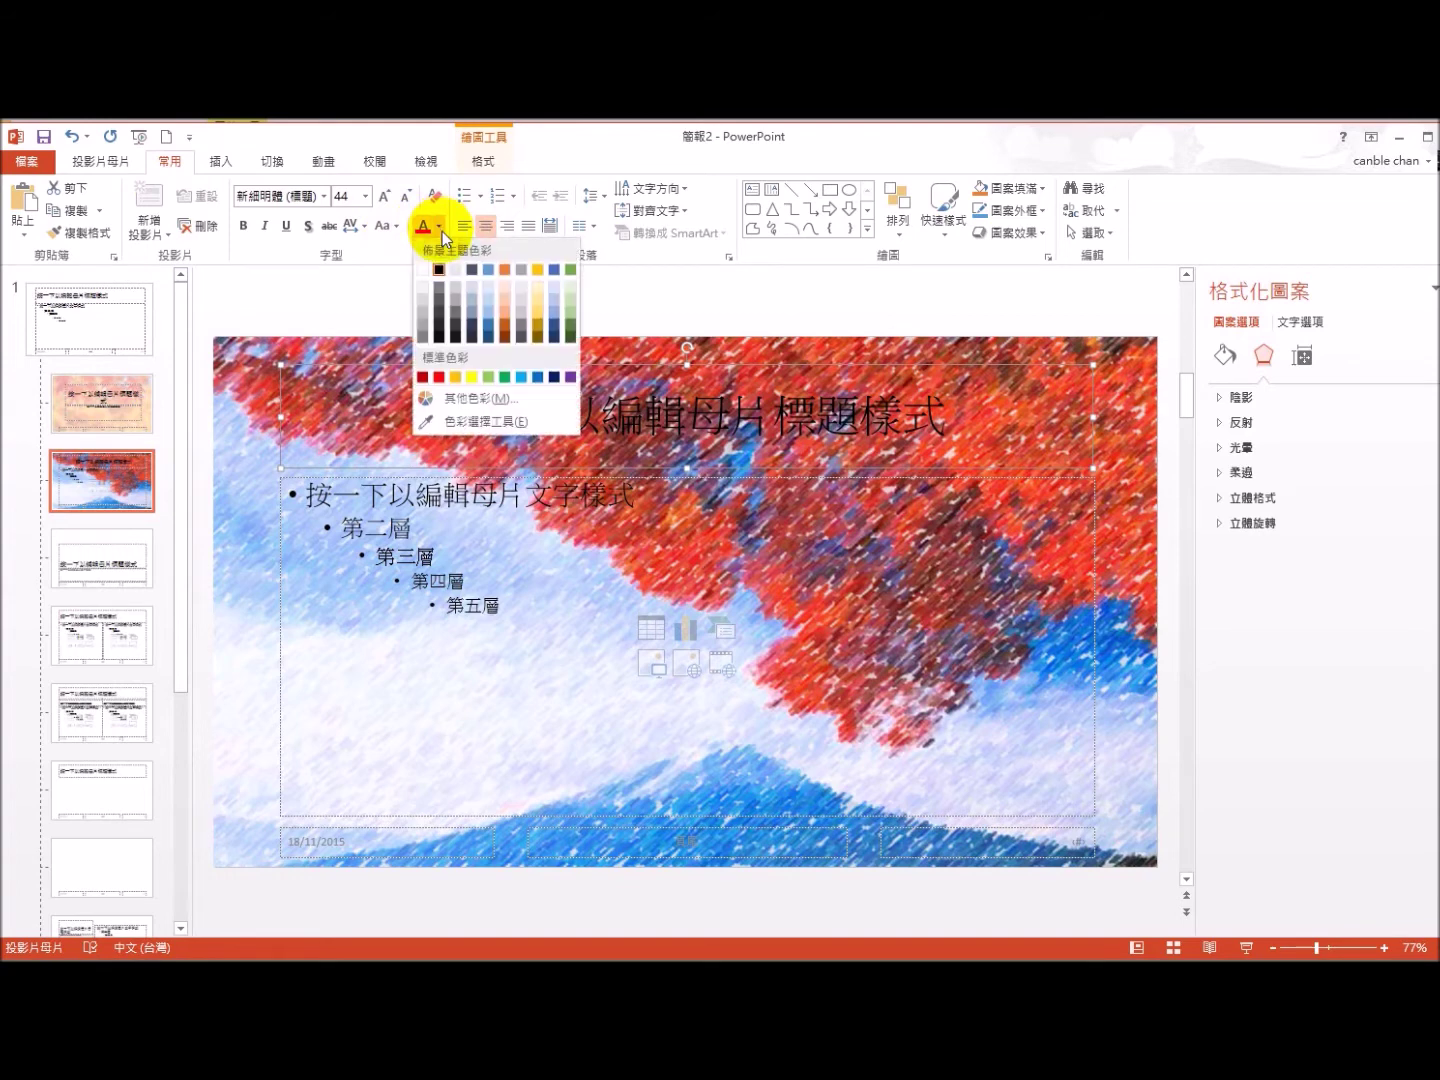
click(427, 270)
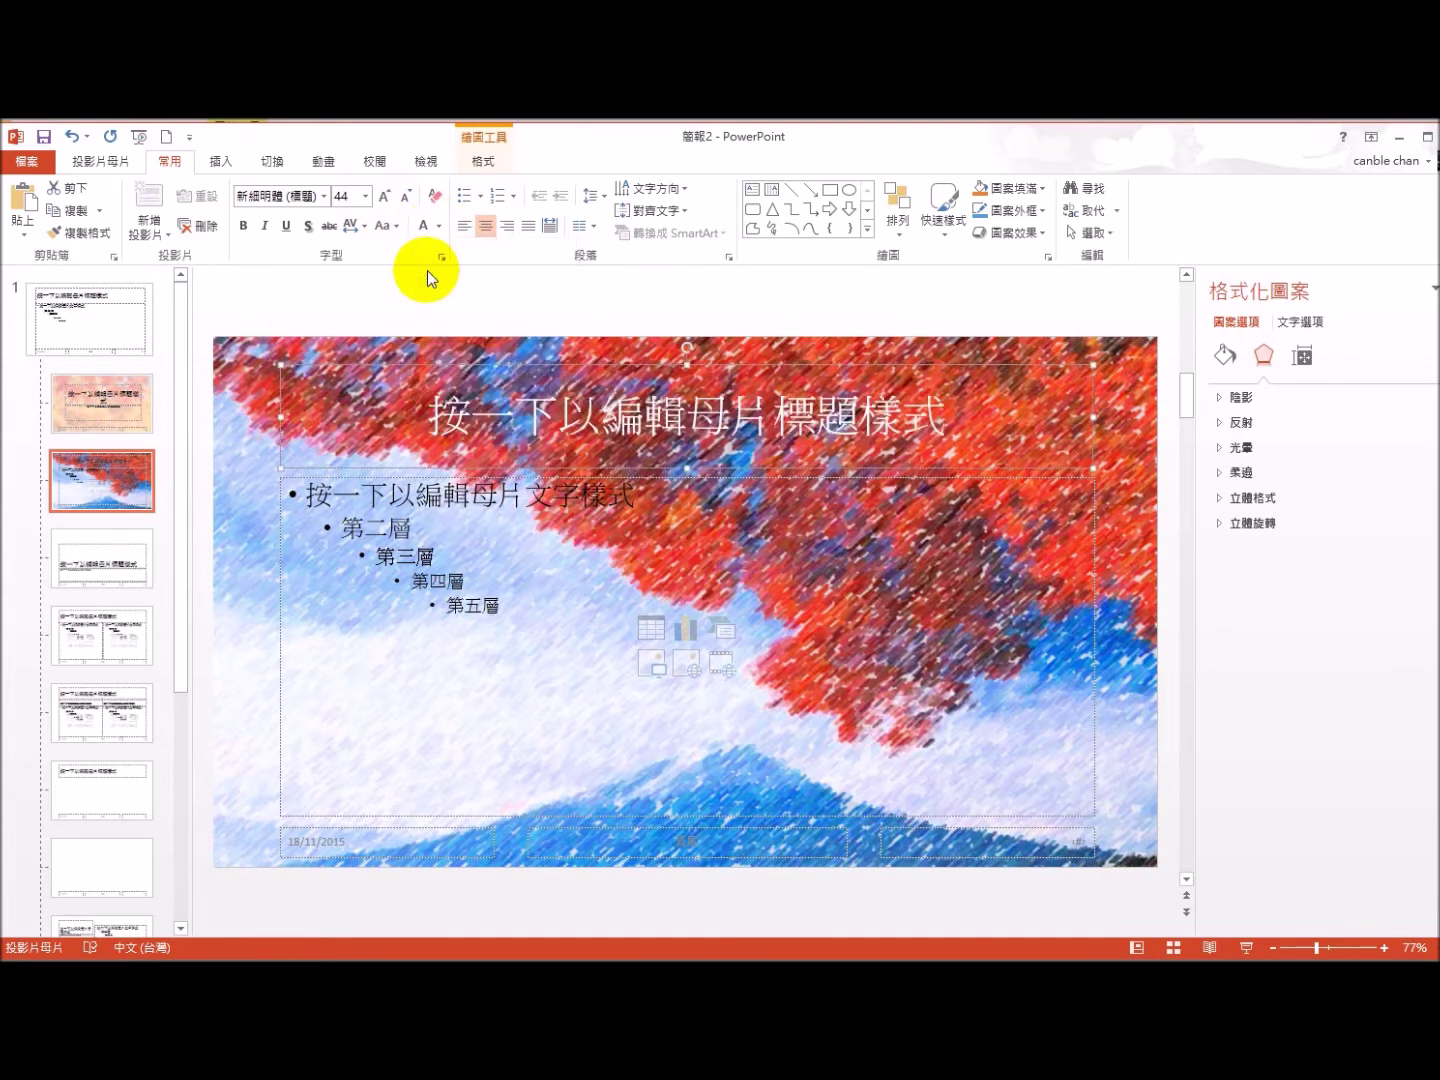
click(243, 227)
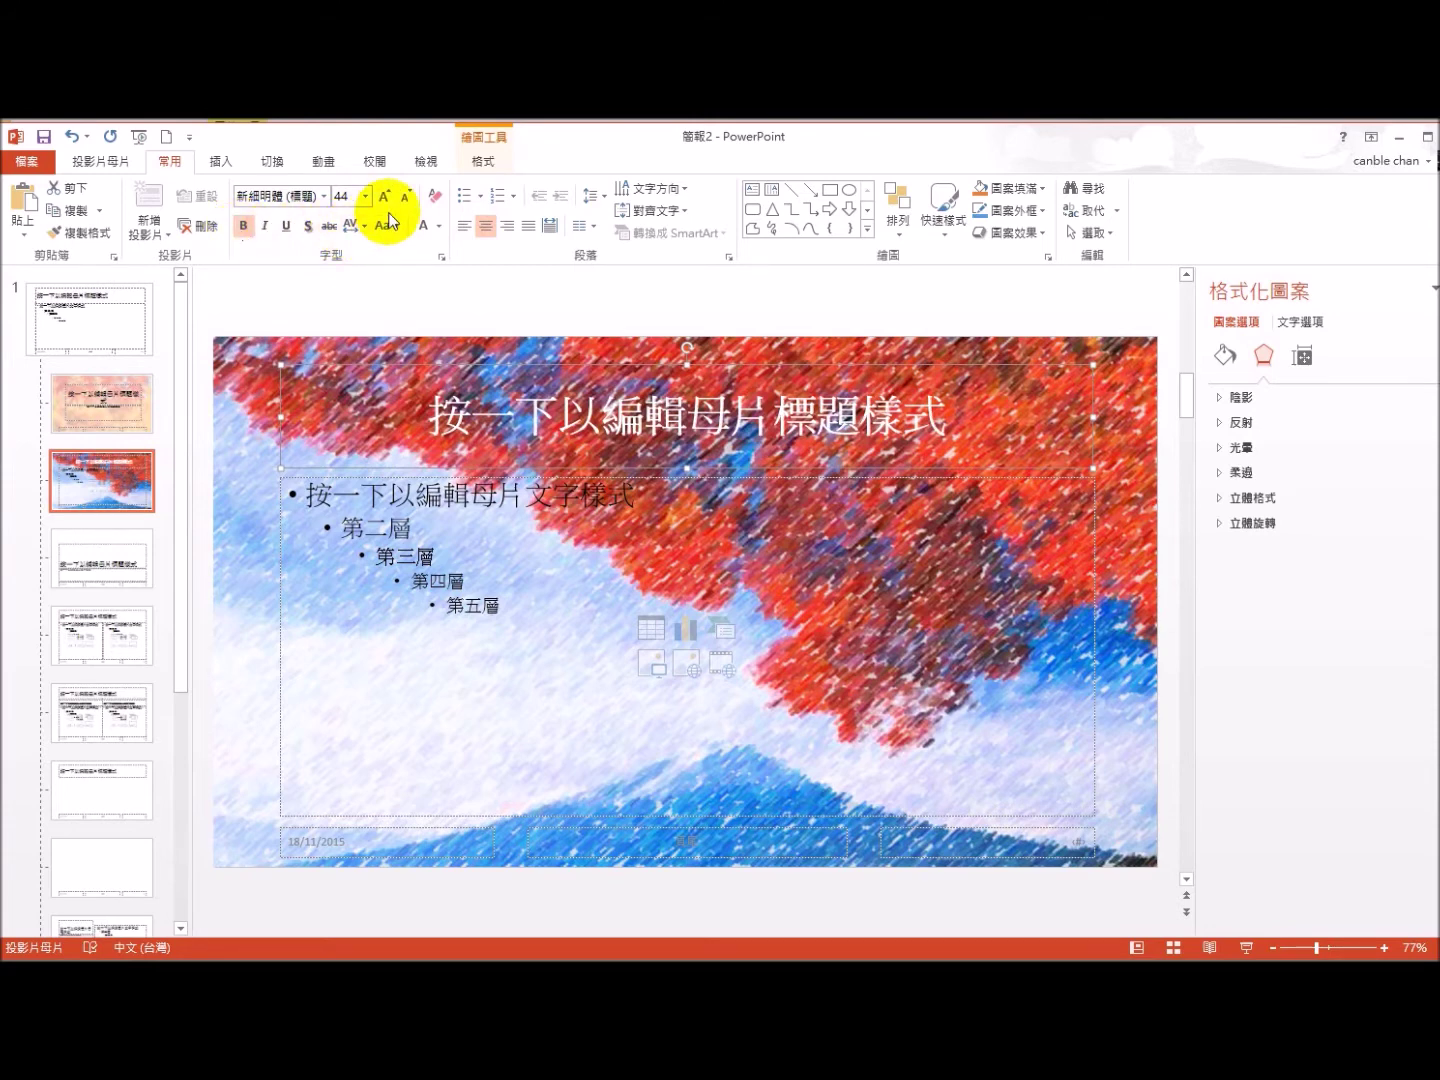
click(323, 196)
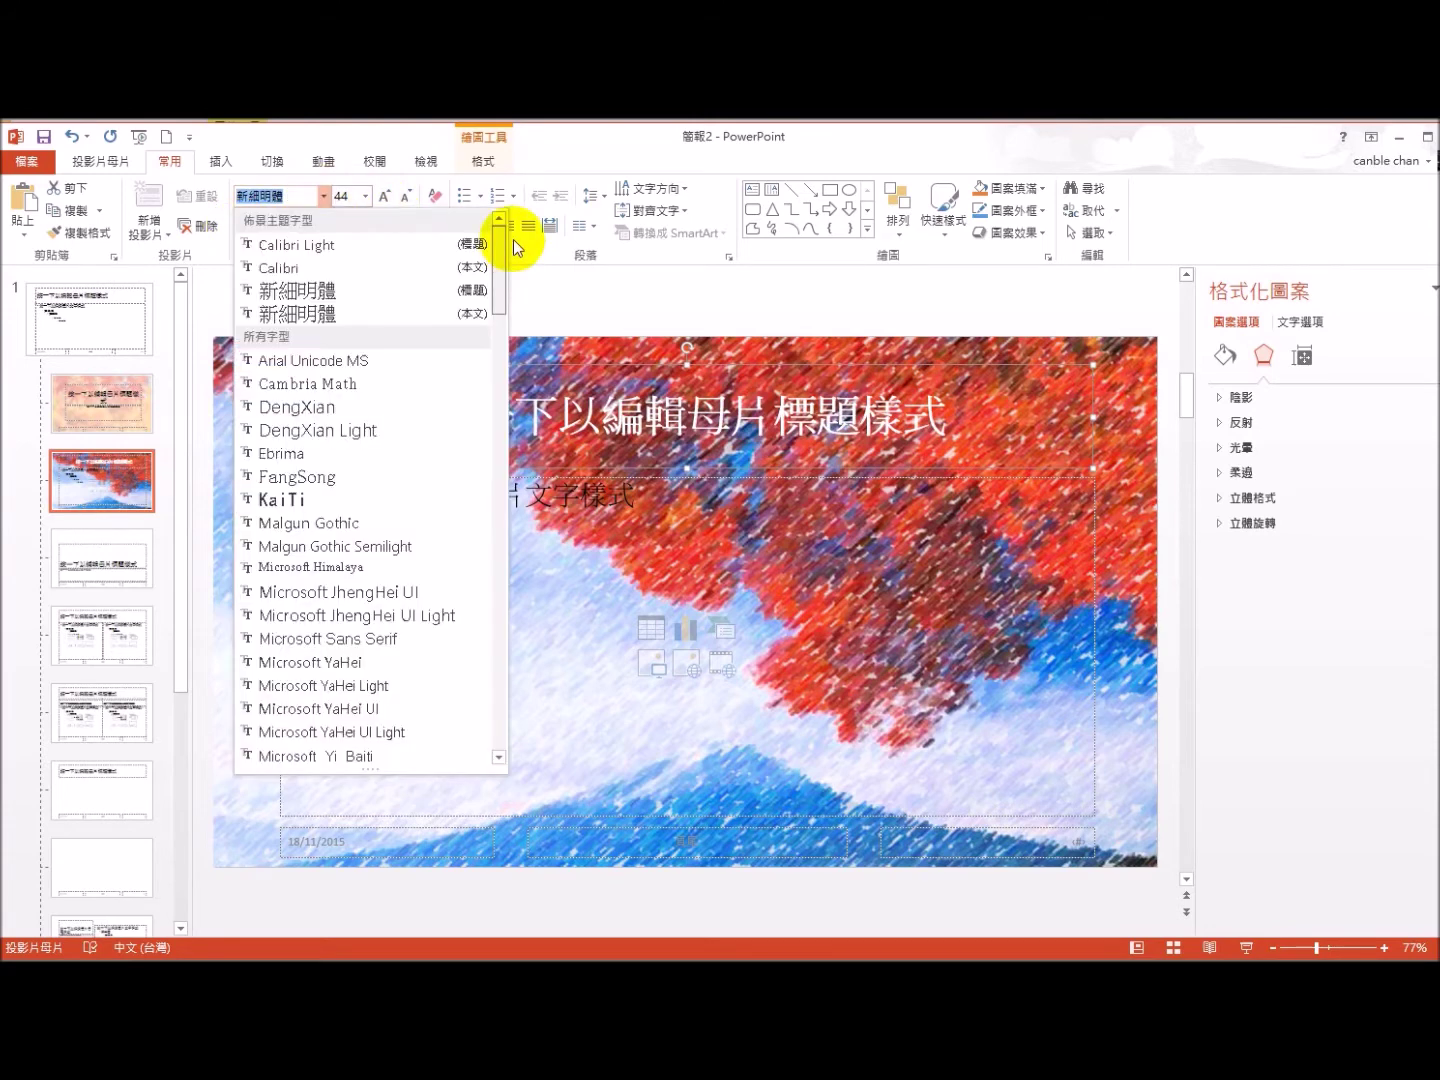
drag(513, 239, 510, 377)
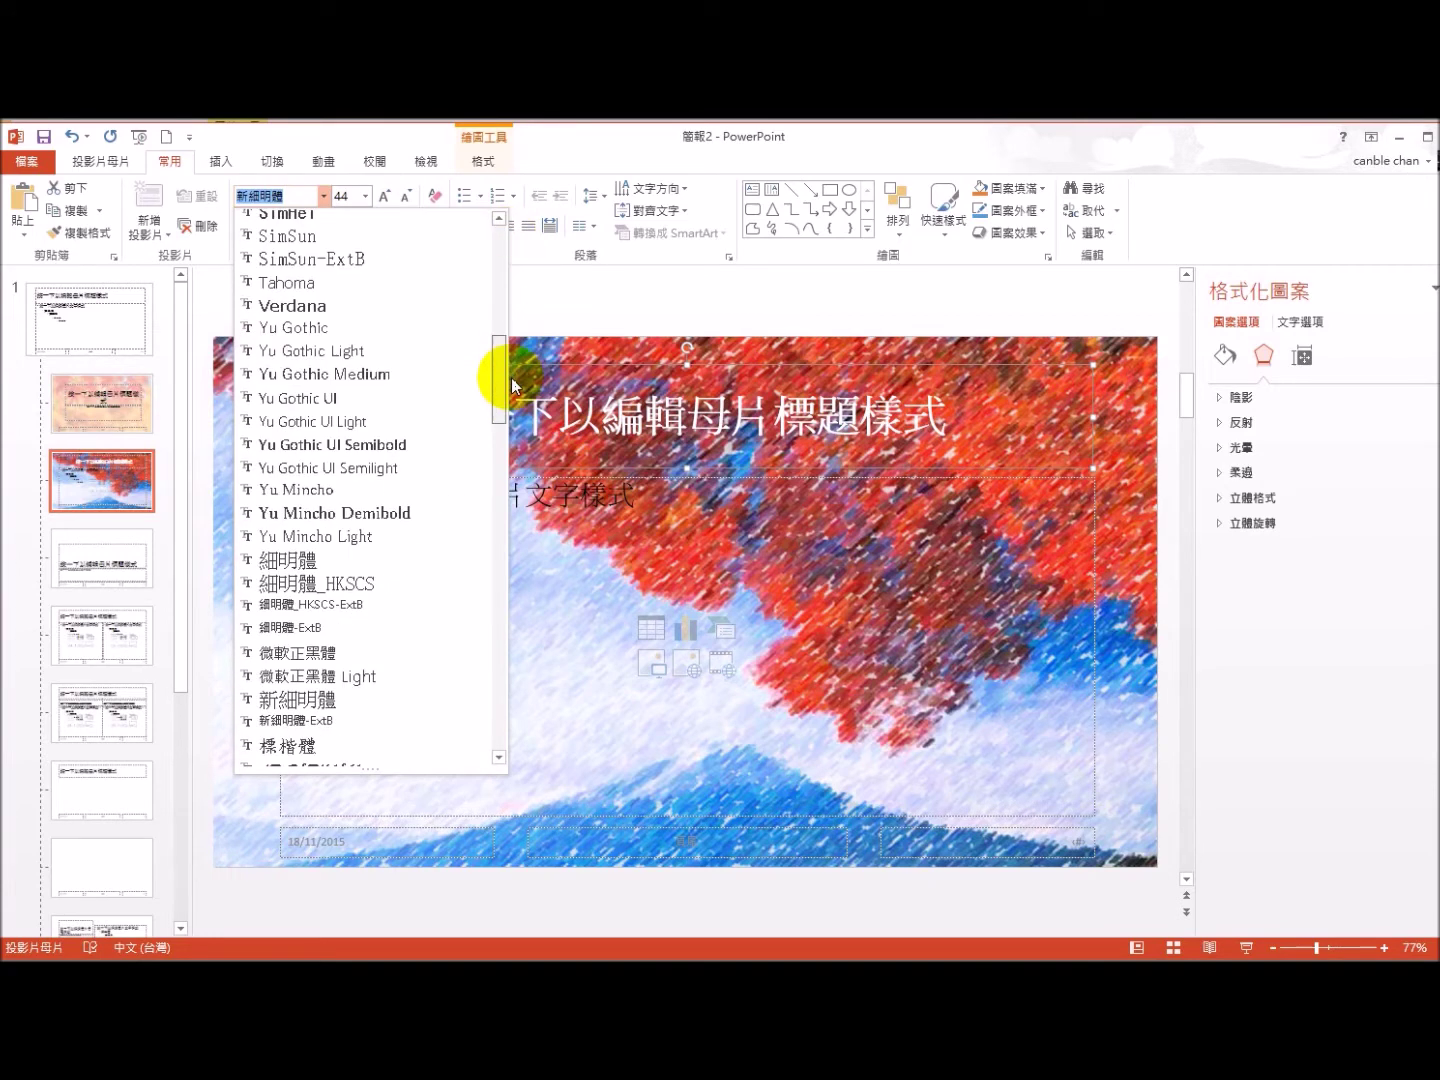
click(250, 747)
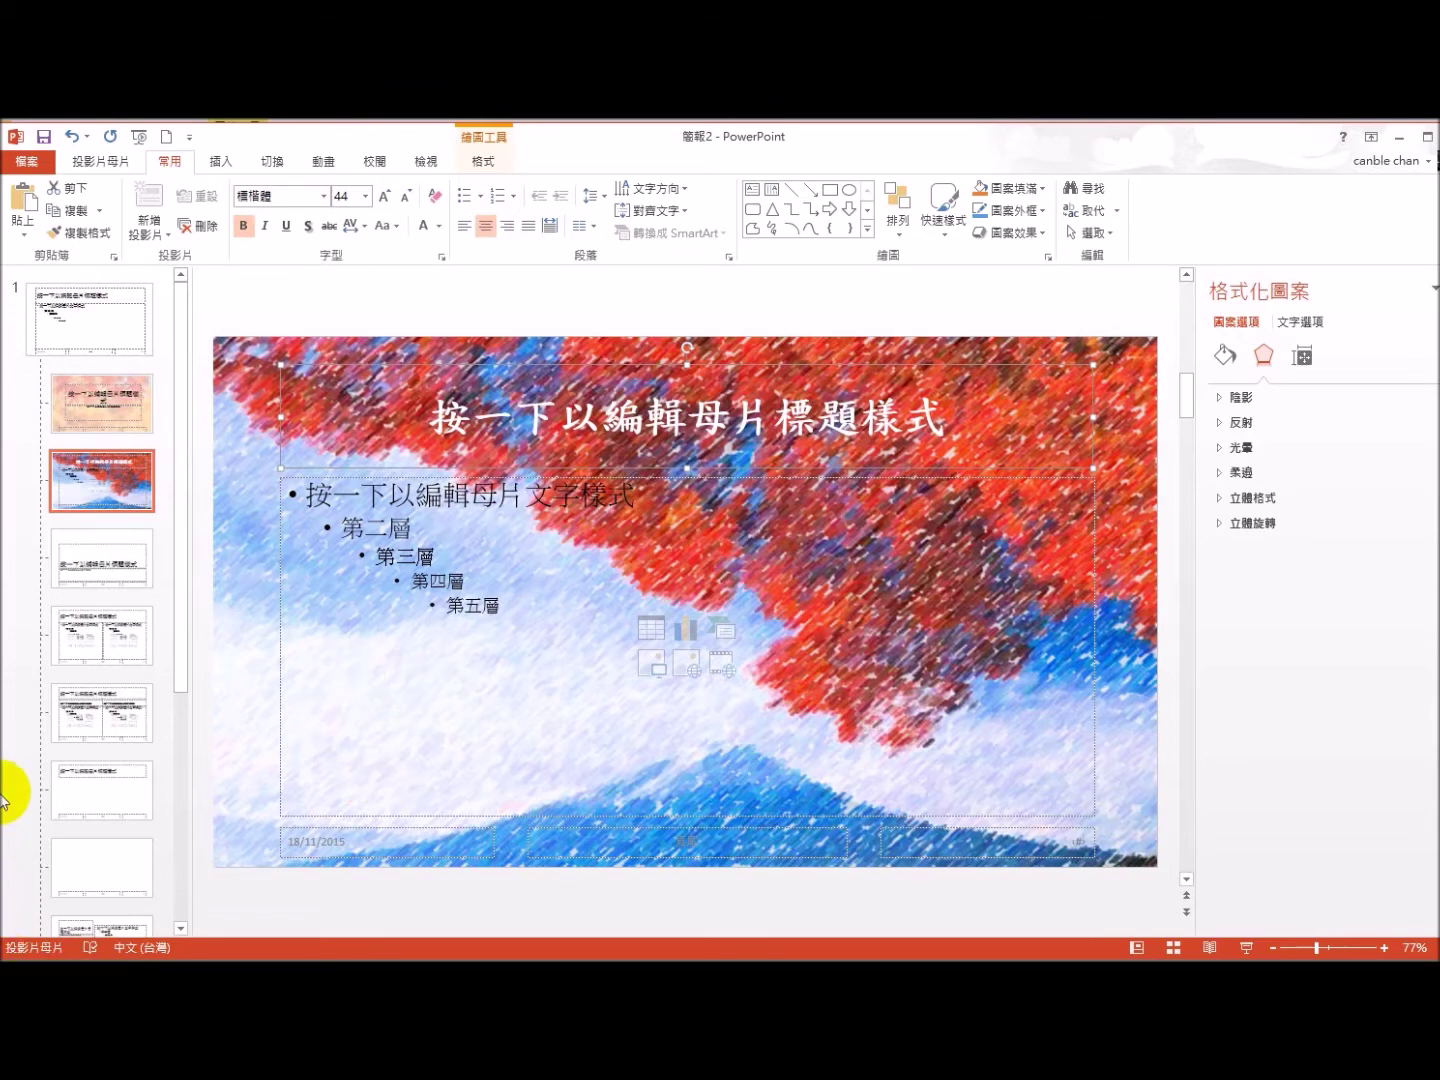
click(281, 671)
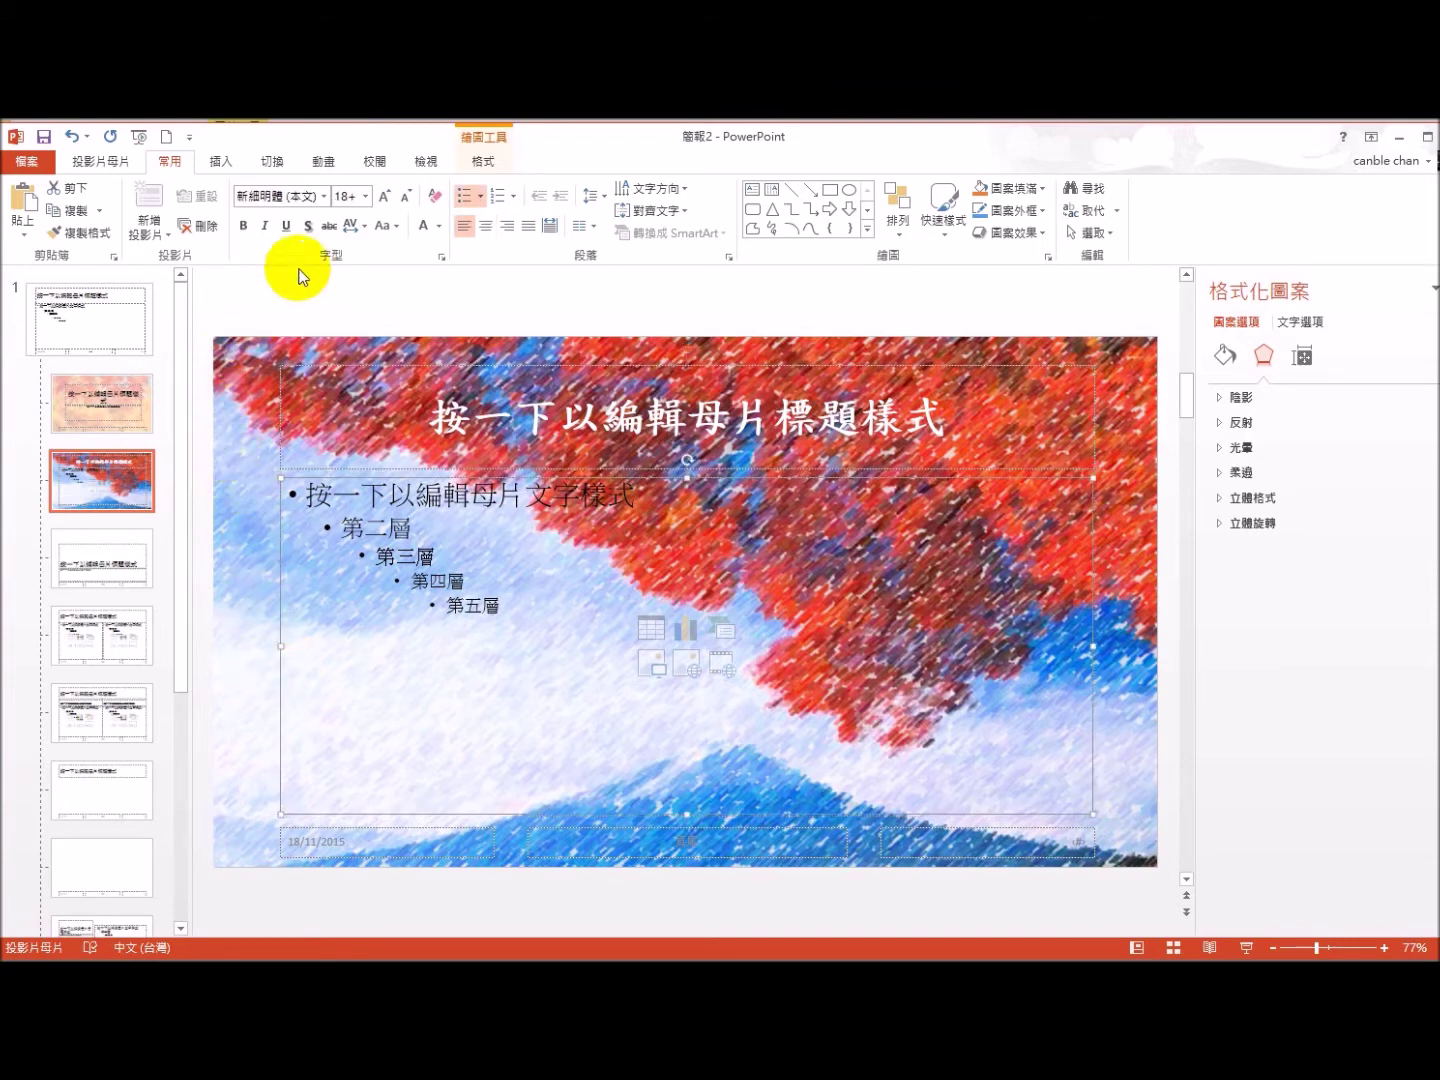
Step: Set the master body text to 標楷體 at size 25, then close Master View
click(323, 196)
click(277, 357)
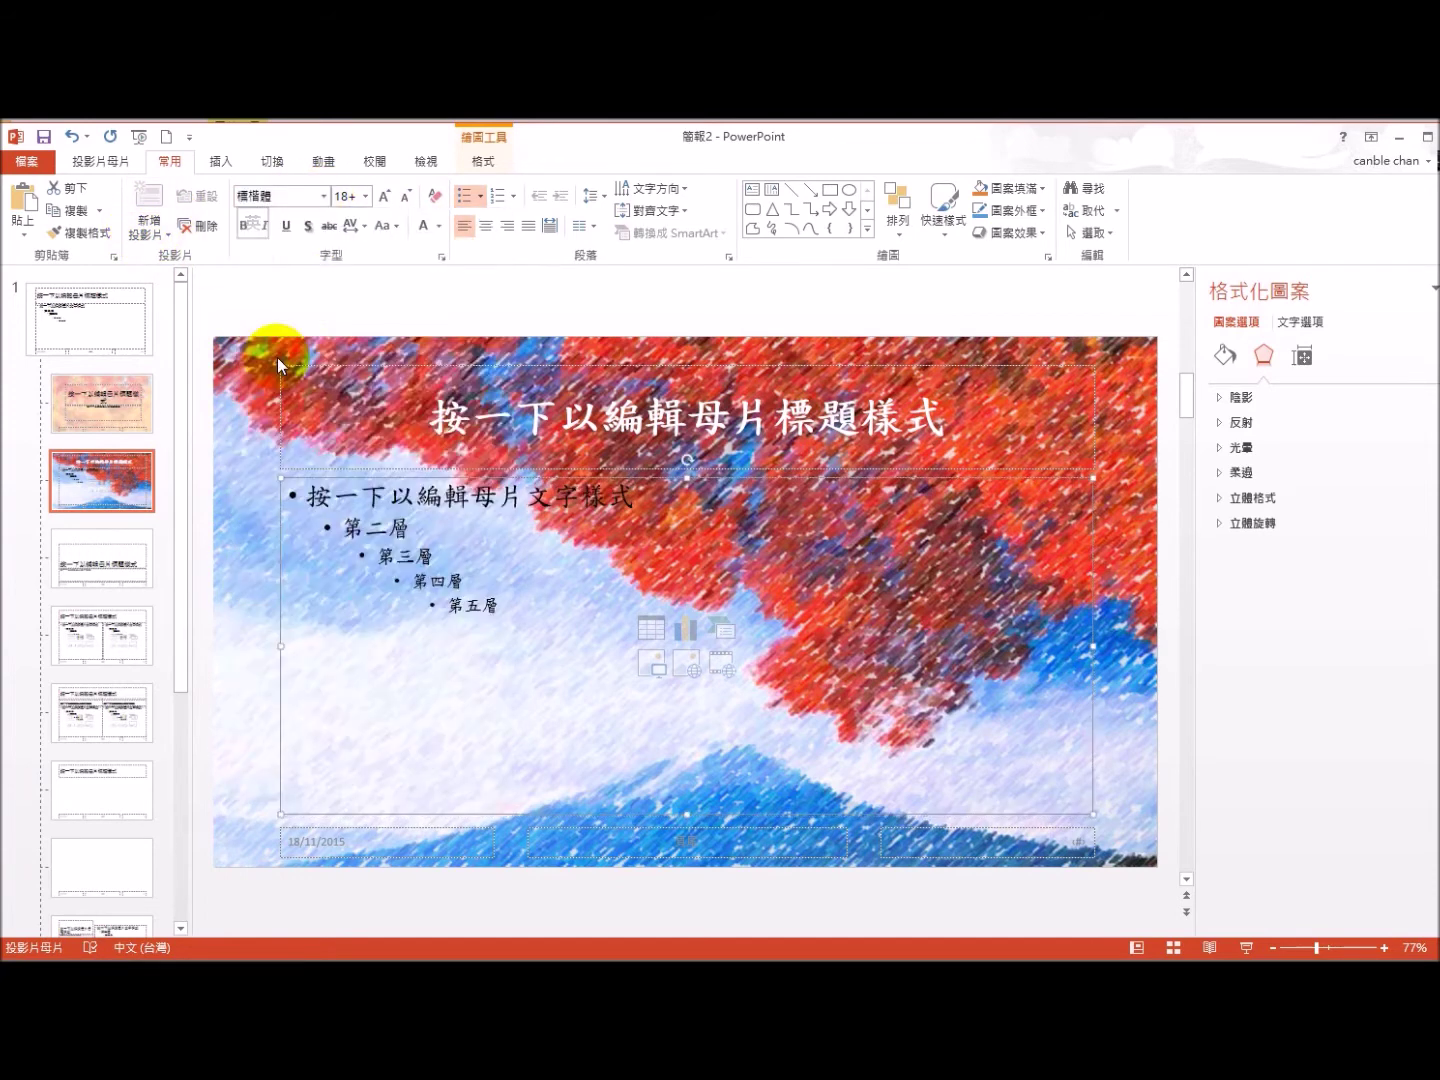
click(367, 196)
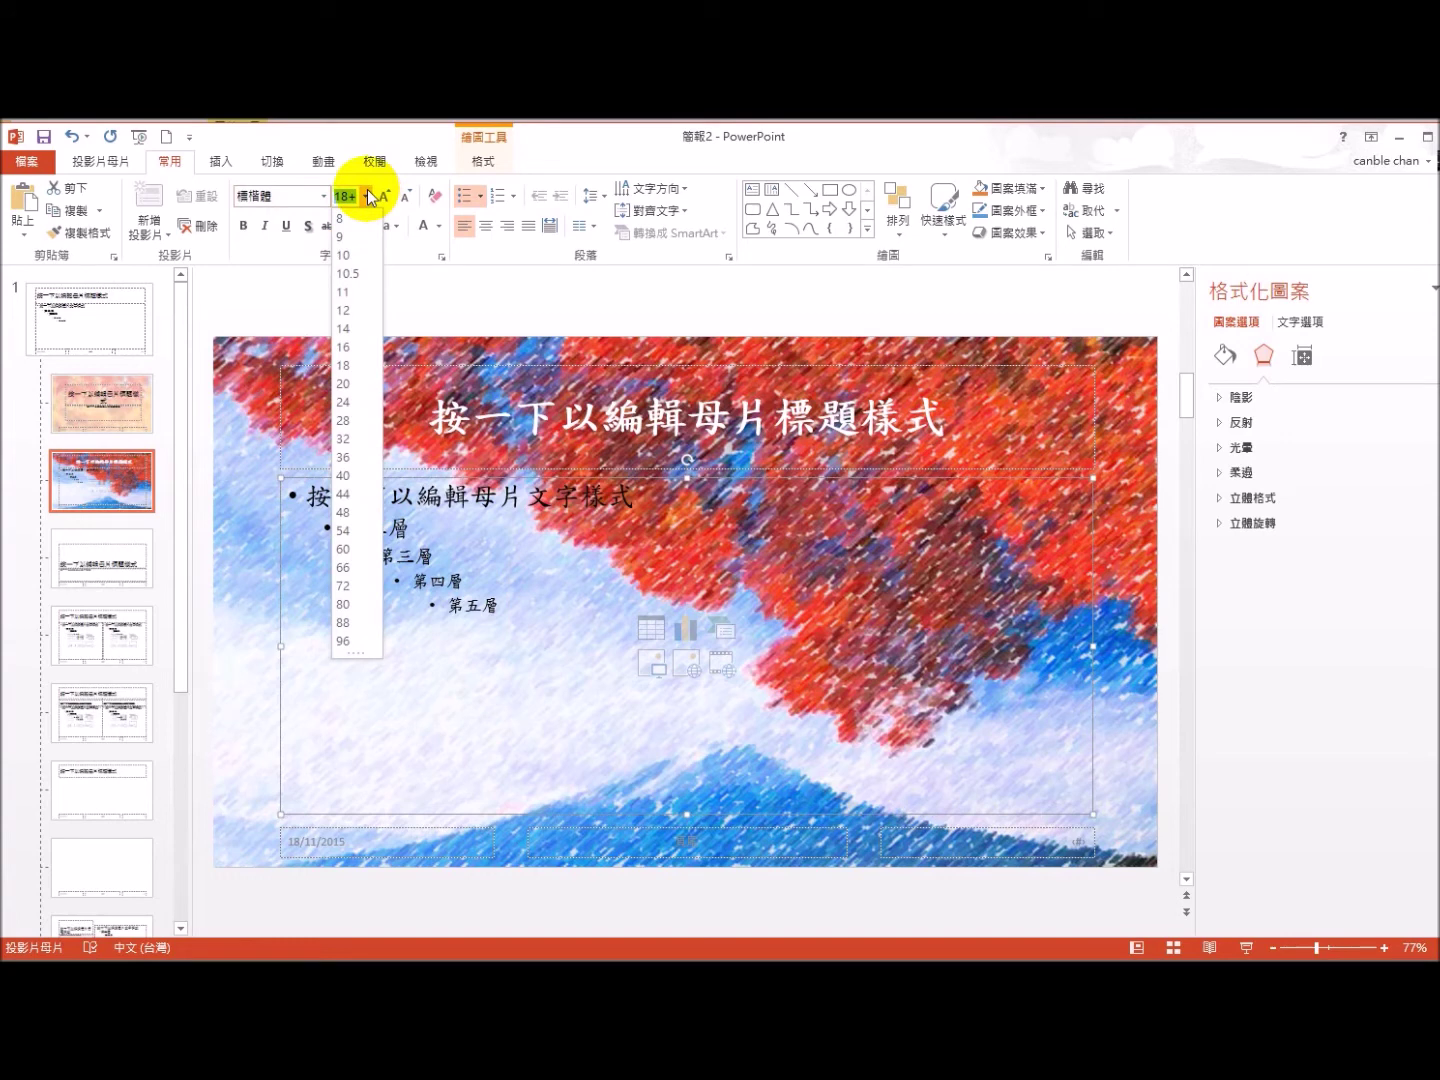
text(25)
key(Return)
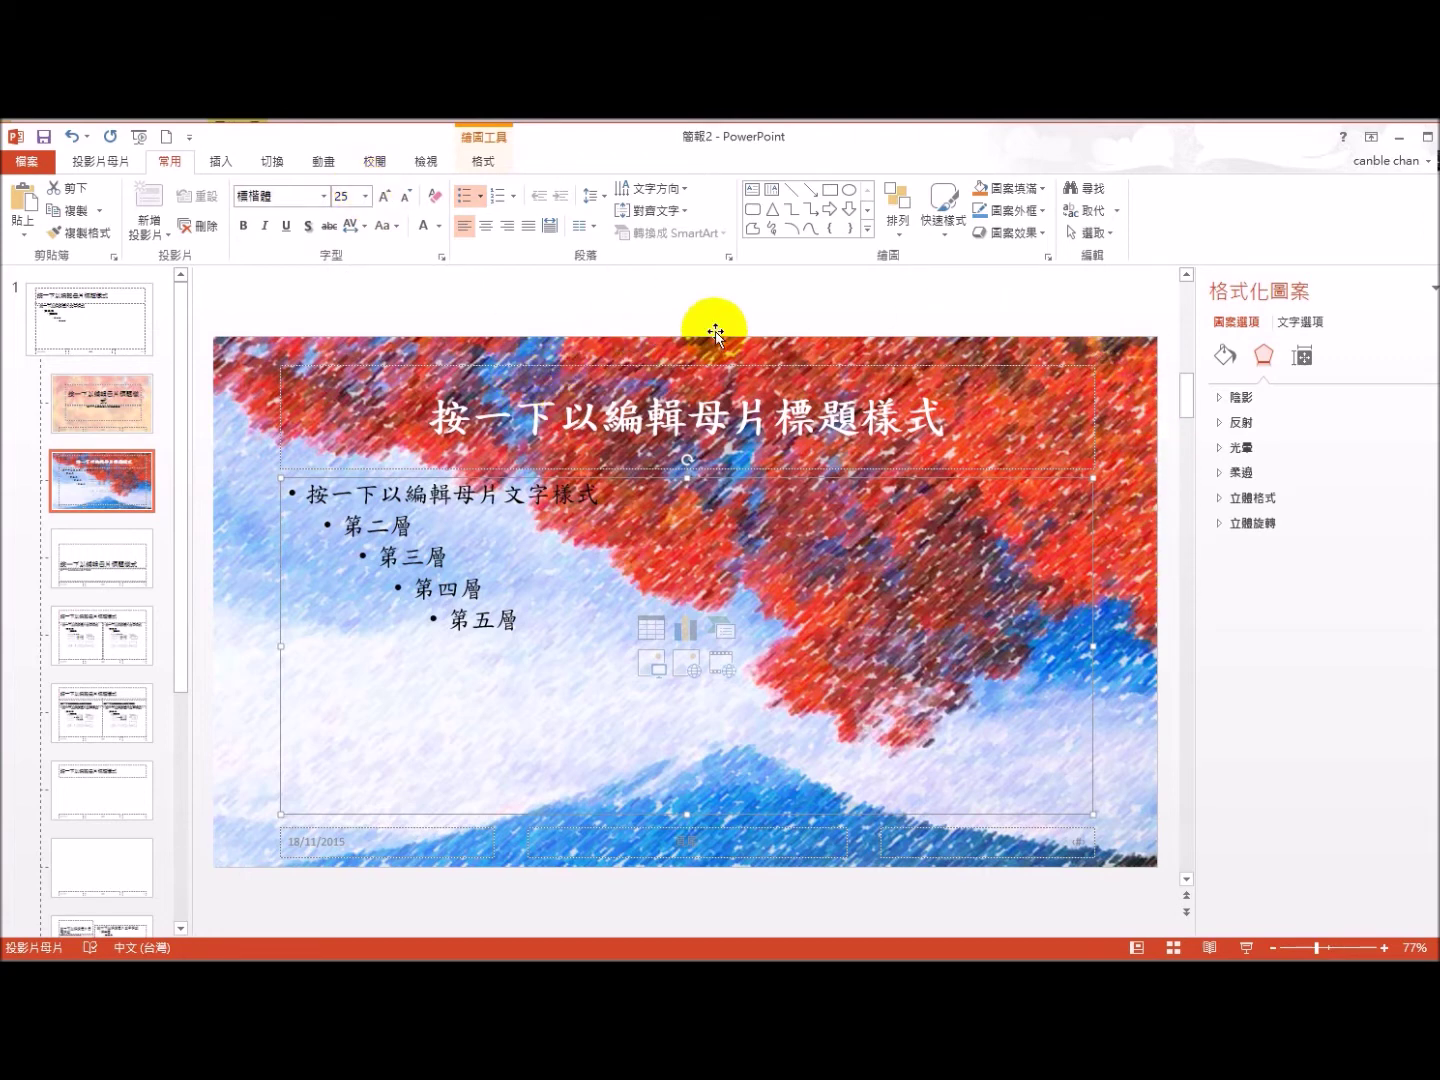
click(93, 163)
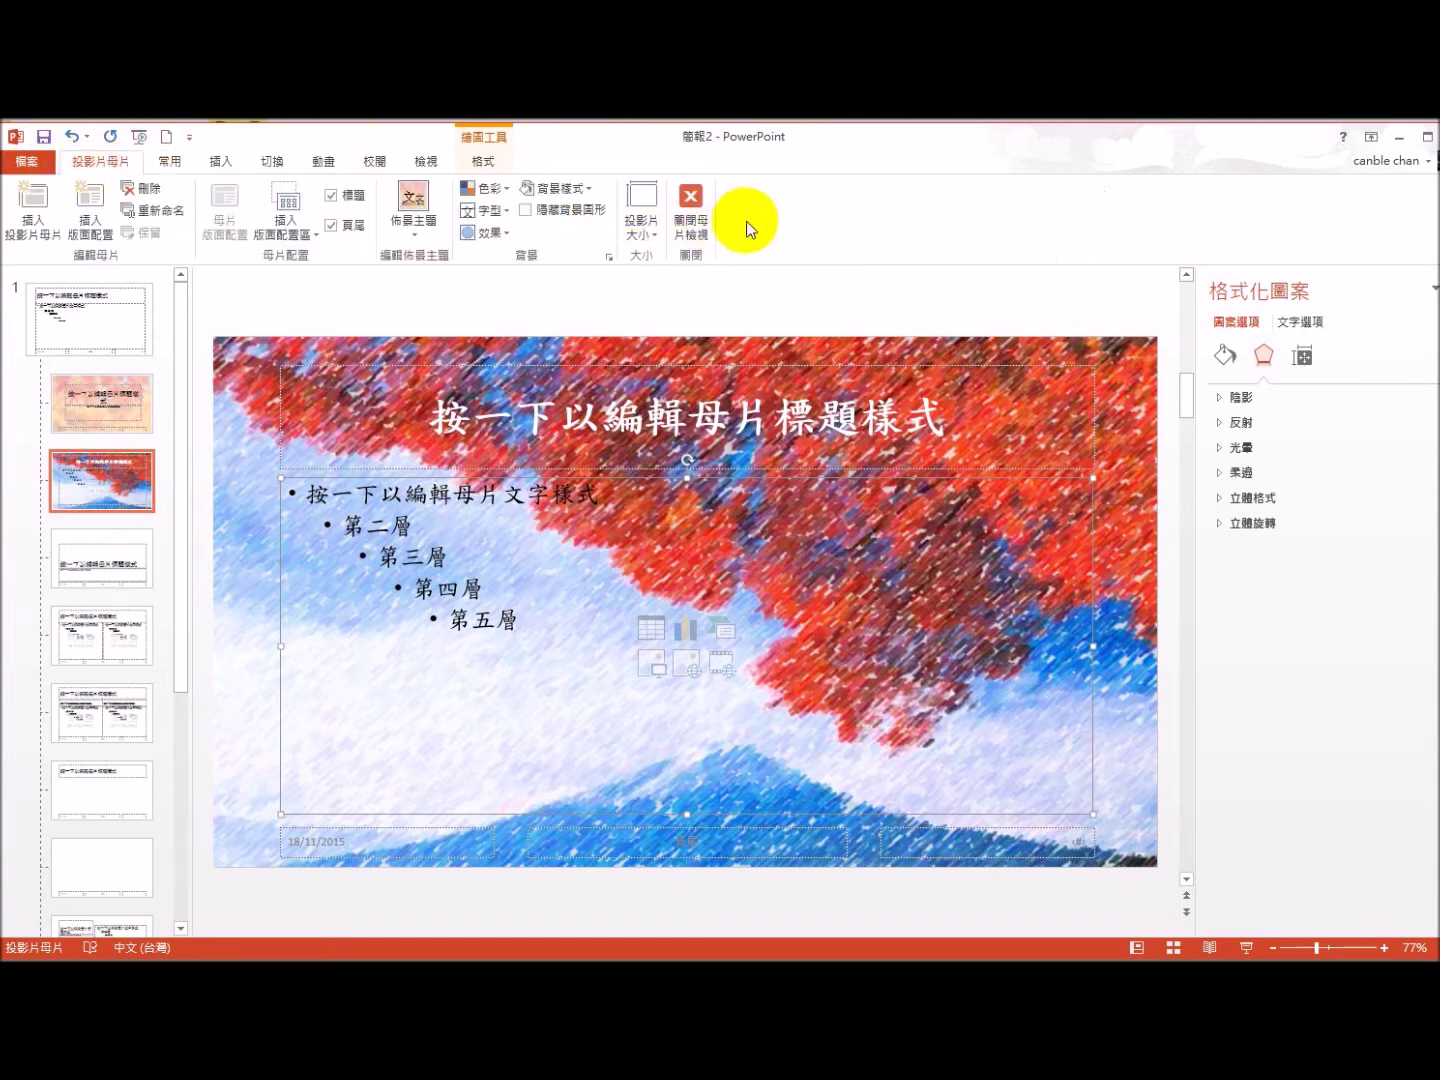
click(700, 211)
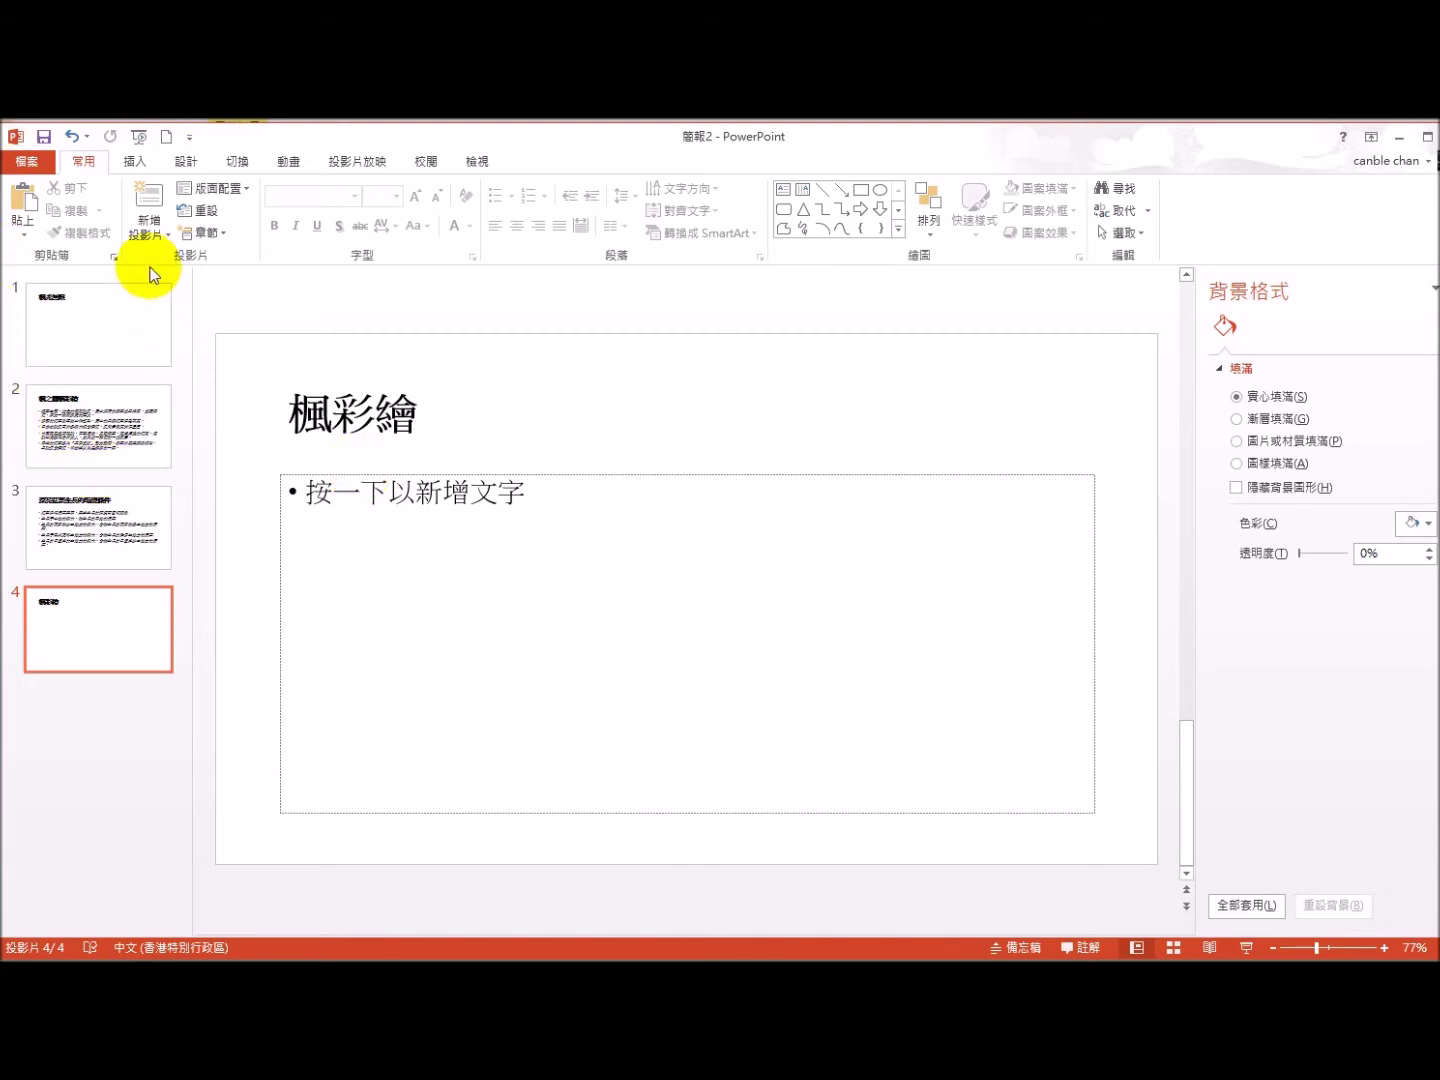
Step: Apply the 標題投影片 maple-leaf title layout to slide 1
click(112, 310)
right_click(113, 318)
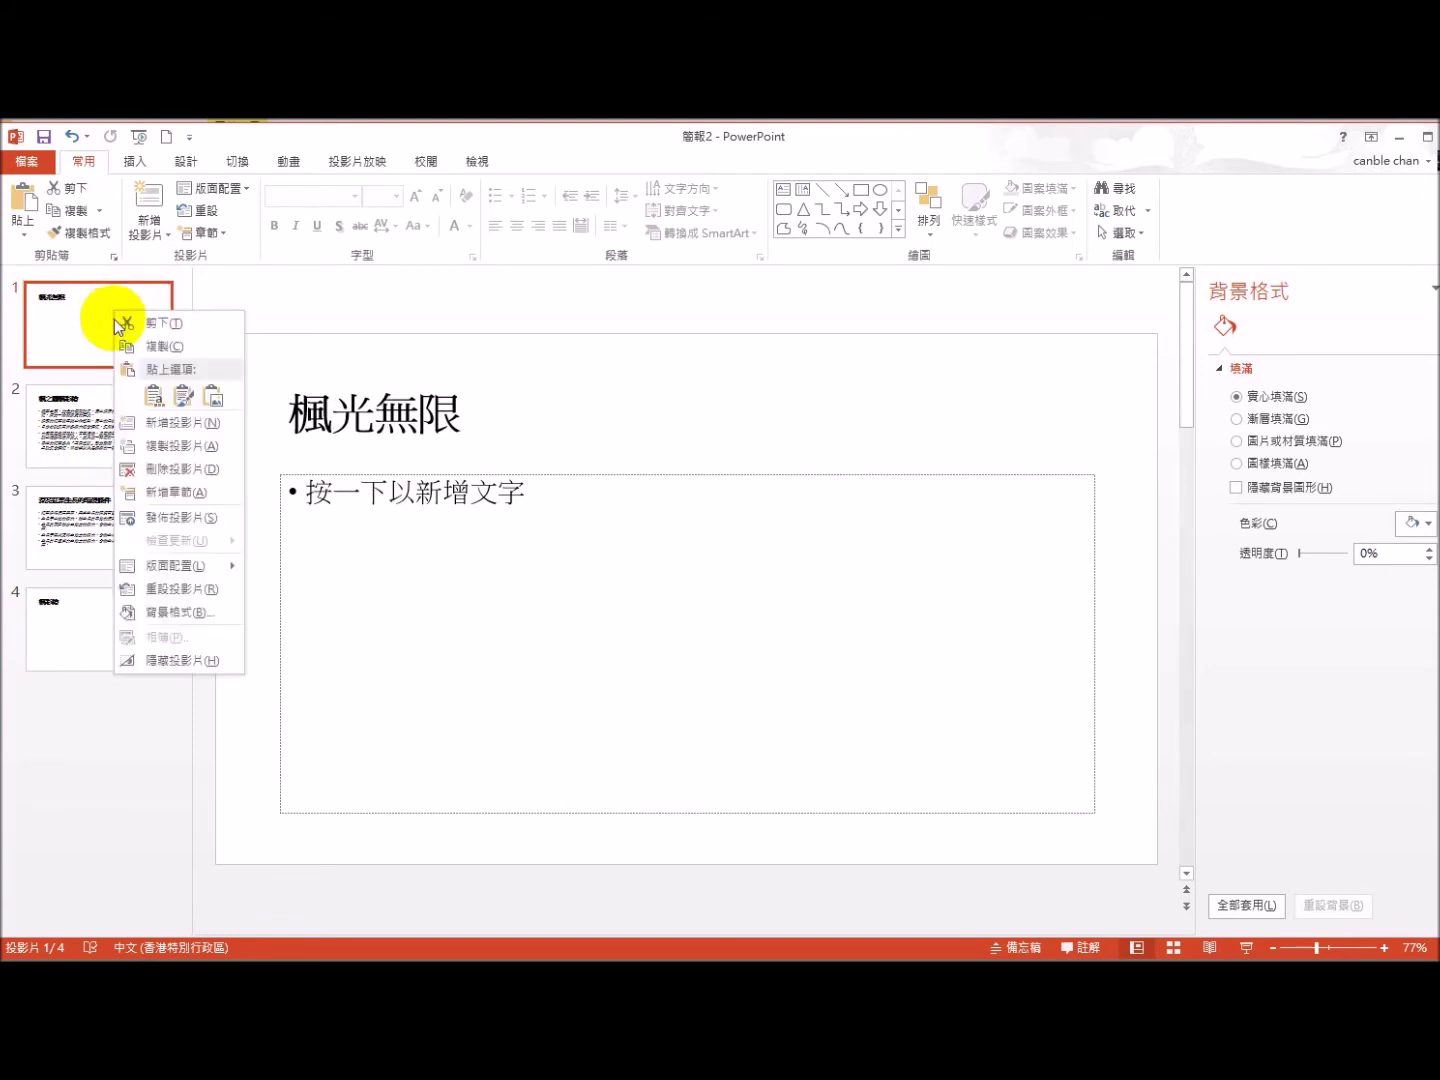
mouse_move(174, 565)
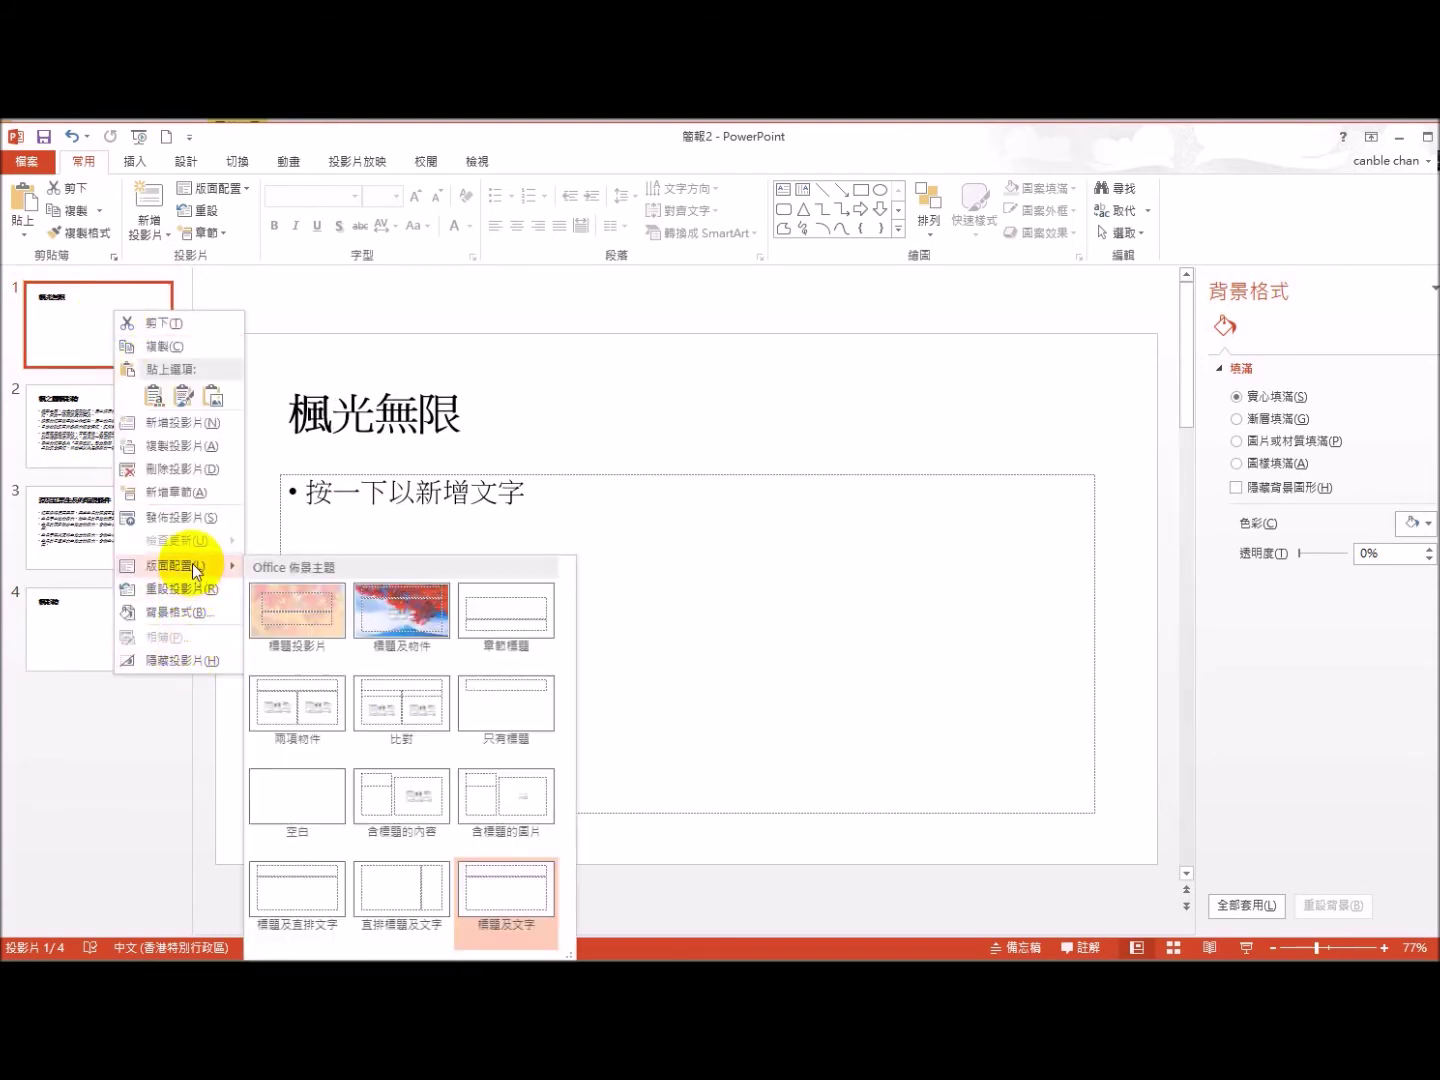
click(326, 617)
Step: Apply the 標題及物件 maple-tree content layout to slides 2–4
click(149, 428)
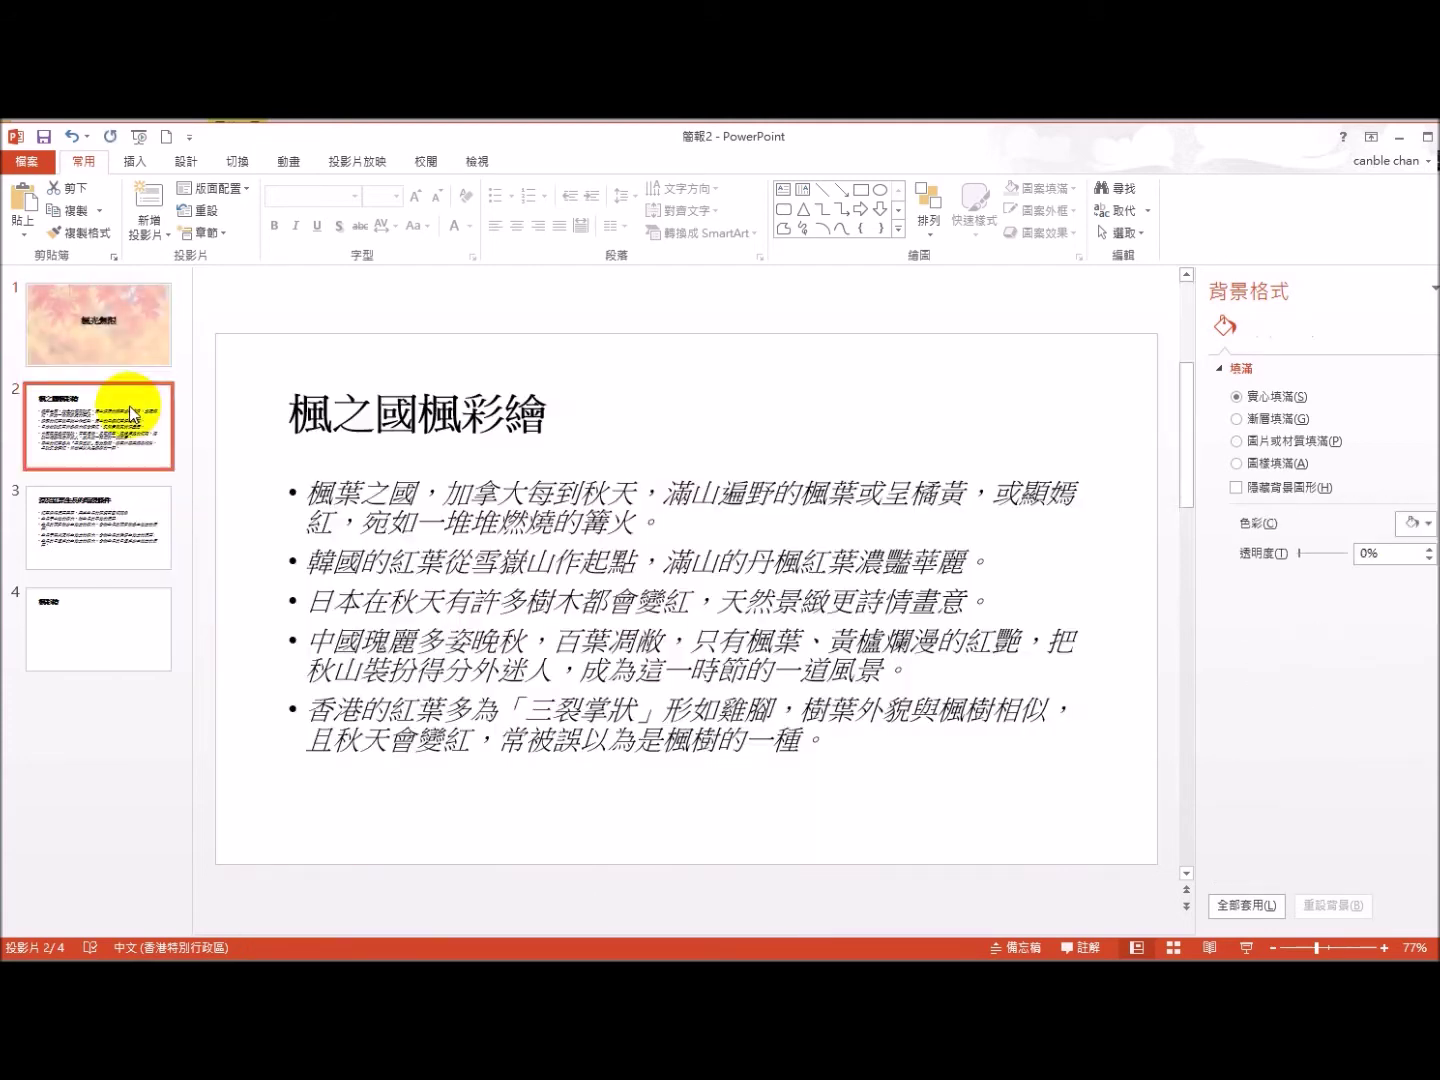
shift+click(132, 637)
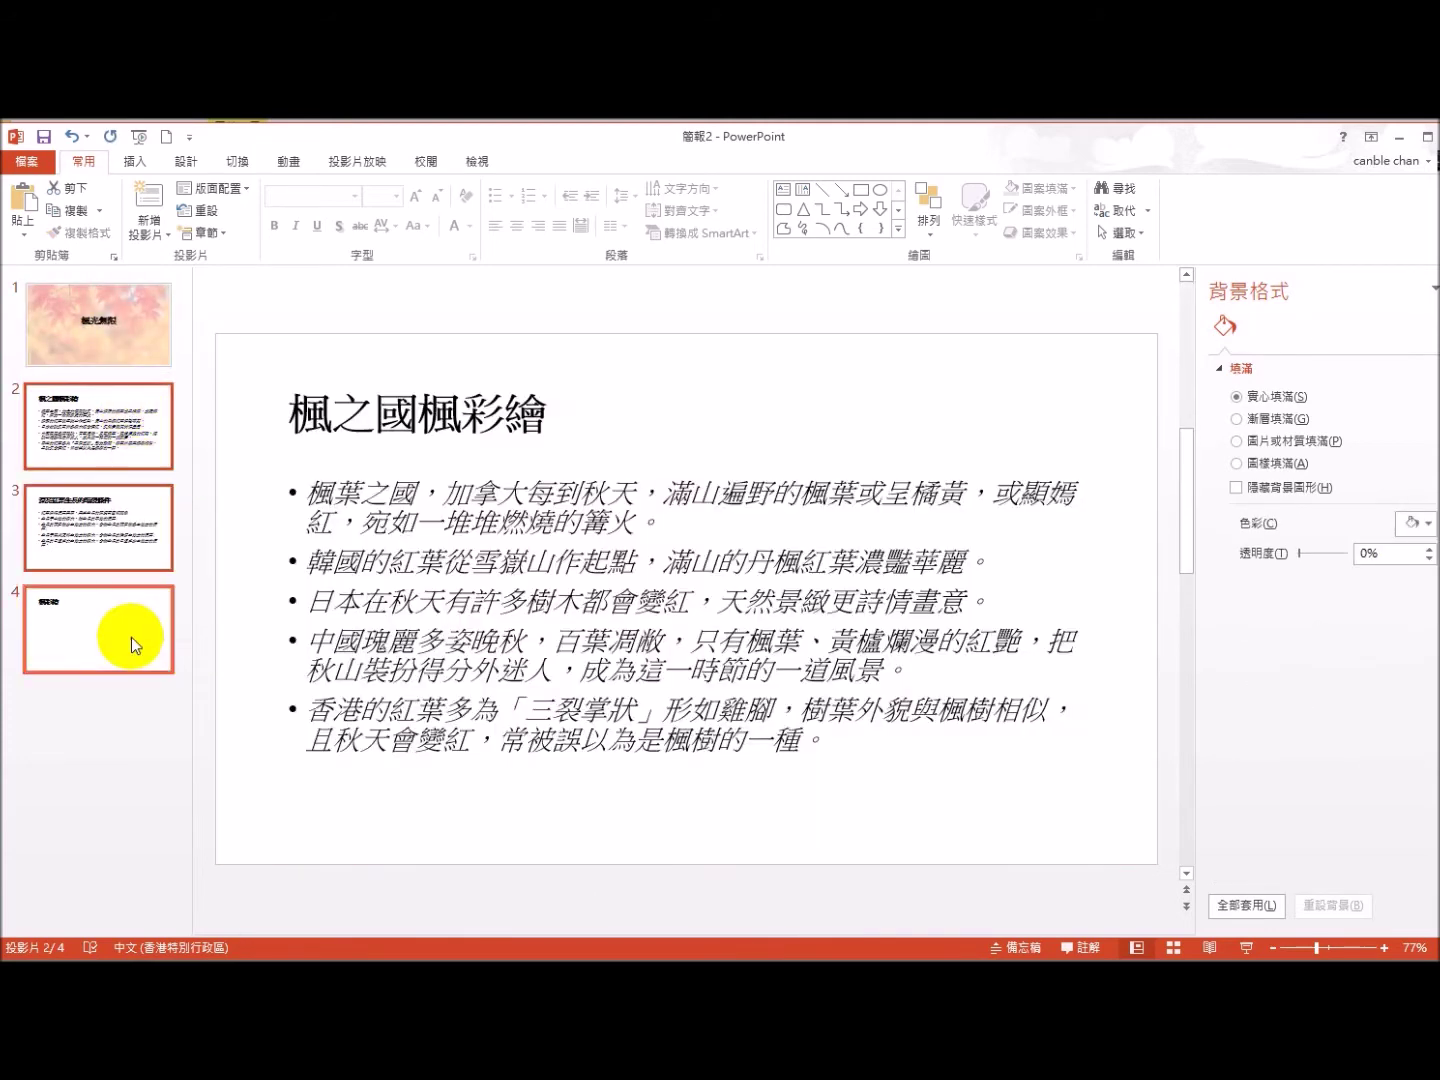
right_click(131, 637)
mouse_move(193, 528)
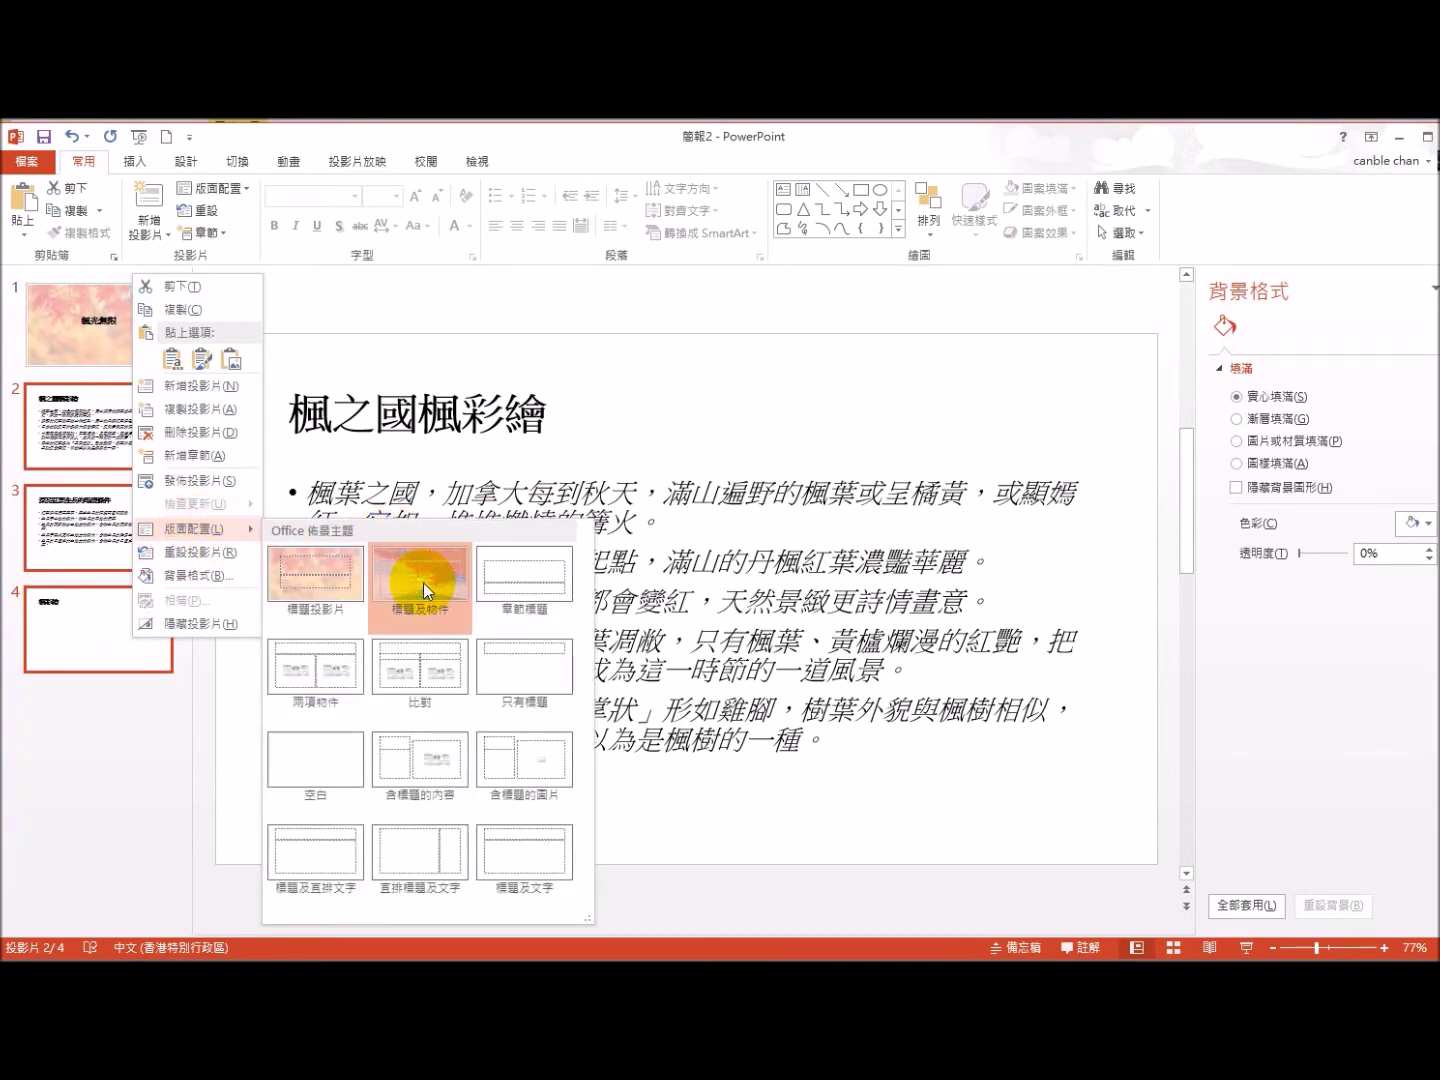
click(424, 582)
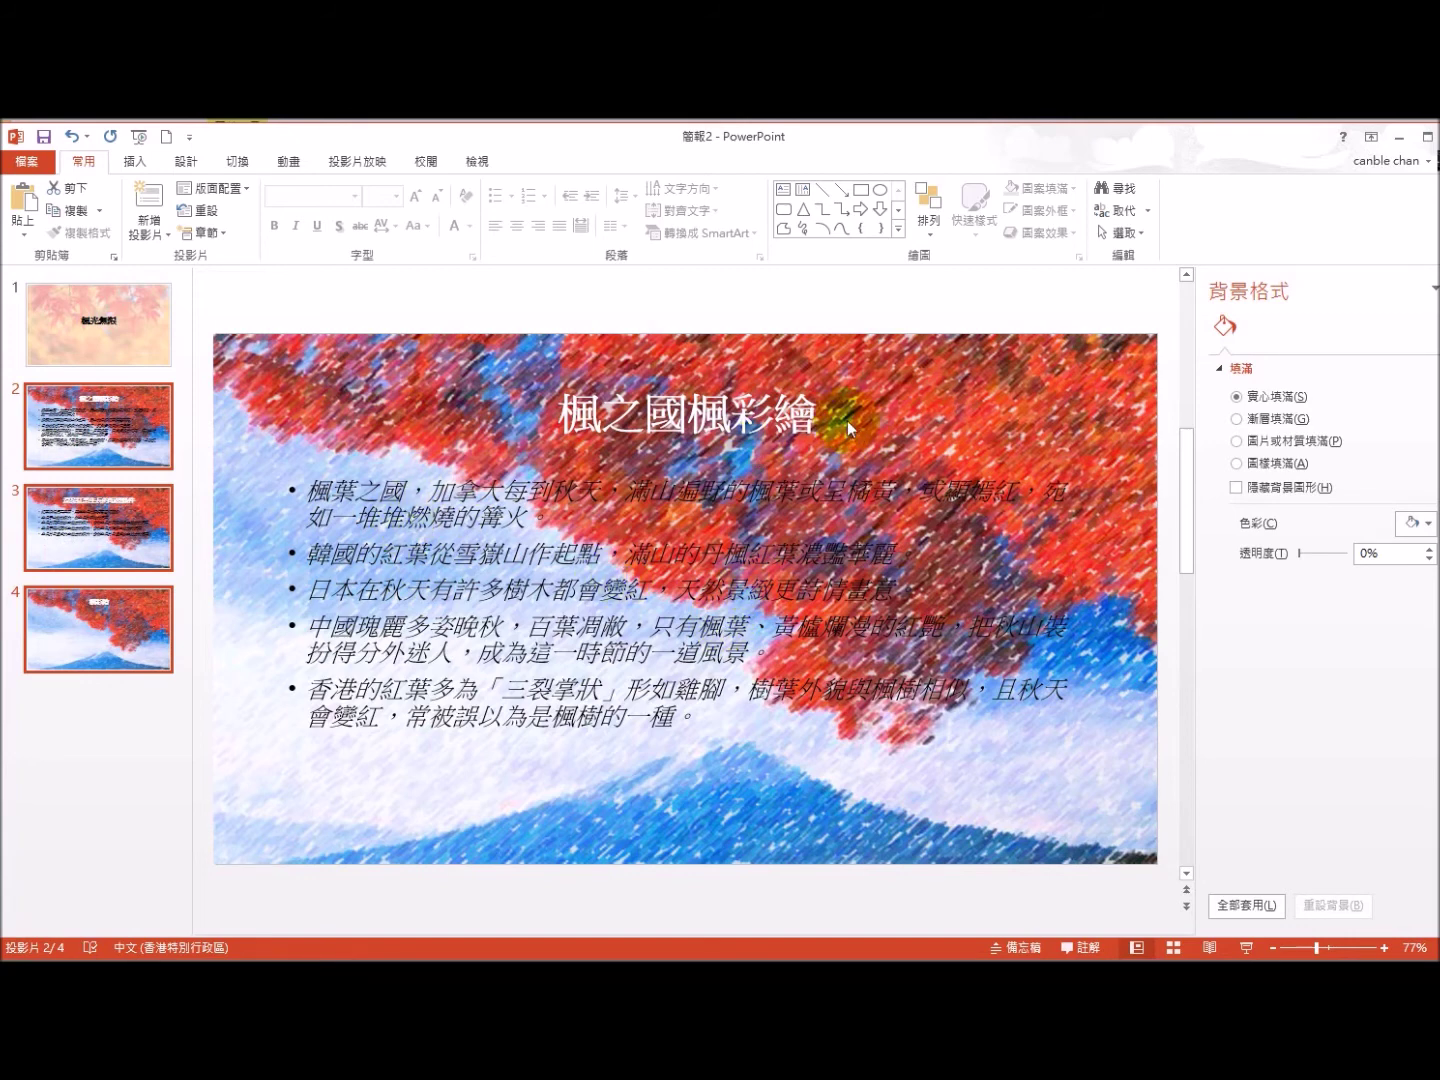
click(122, 327)
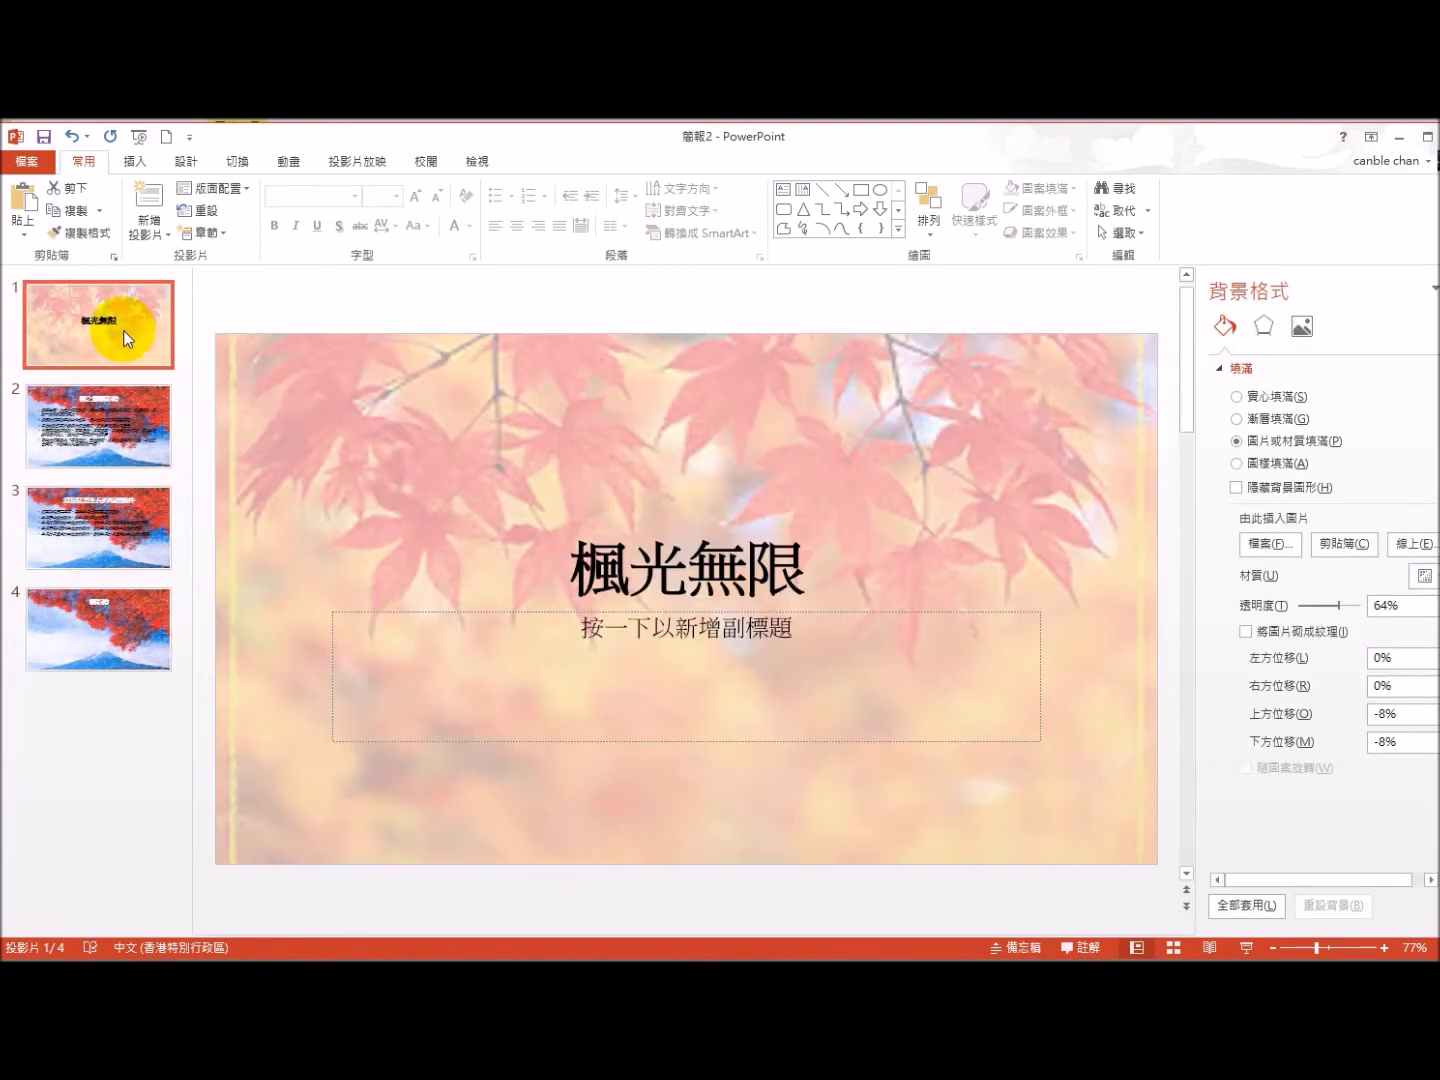
Step: Replace the cover title 楓光無限 with WordArt placed below the subtitle
drag(574, 565, 805, 568)
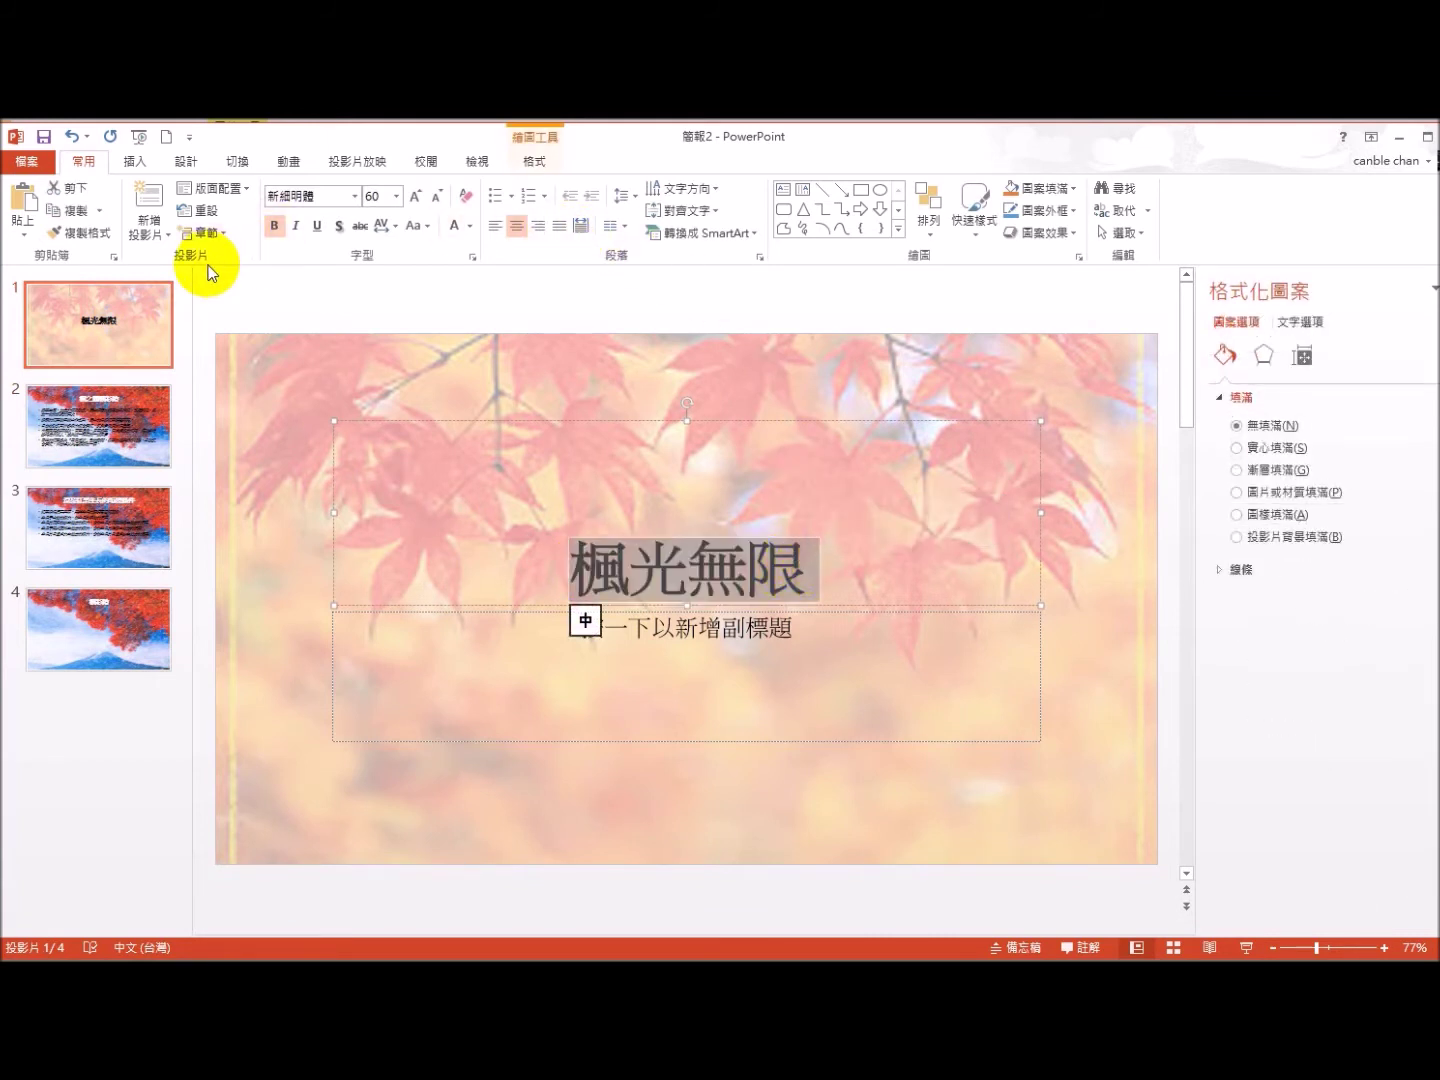
key(Delete)
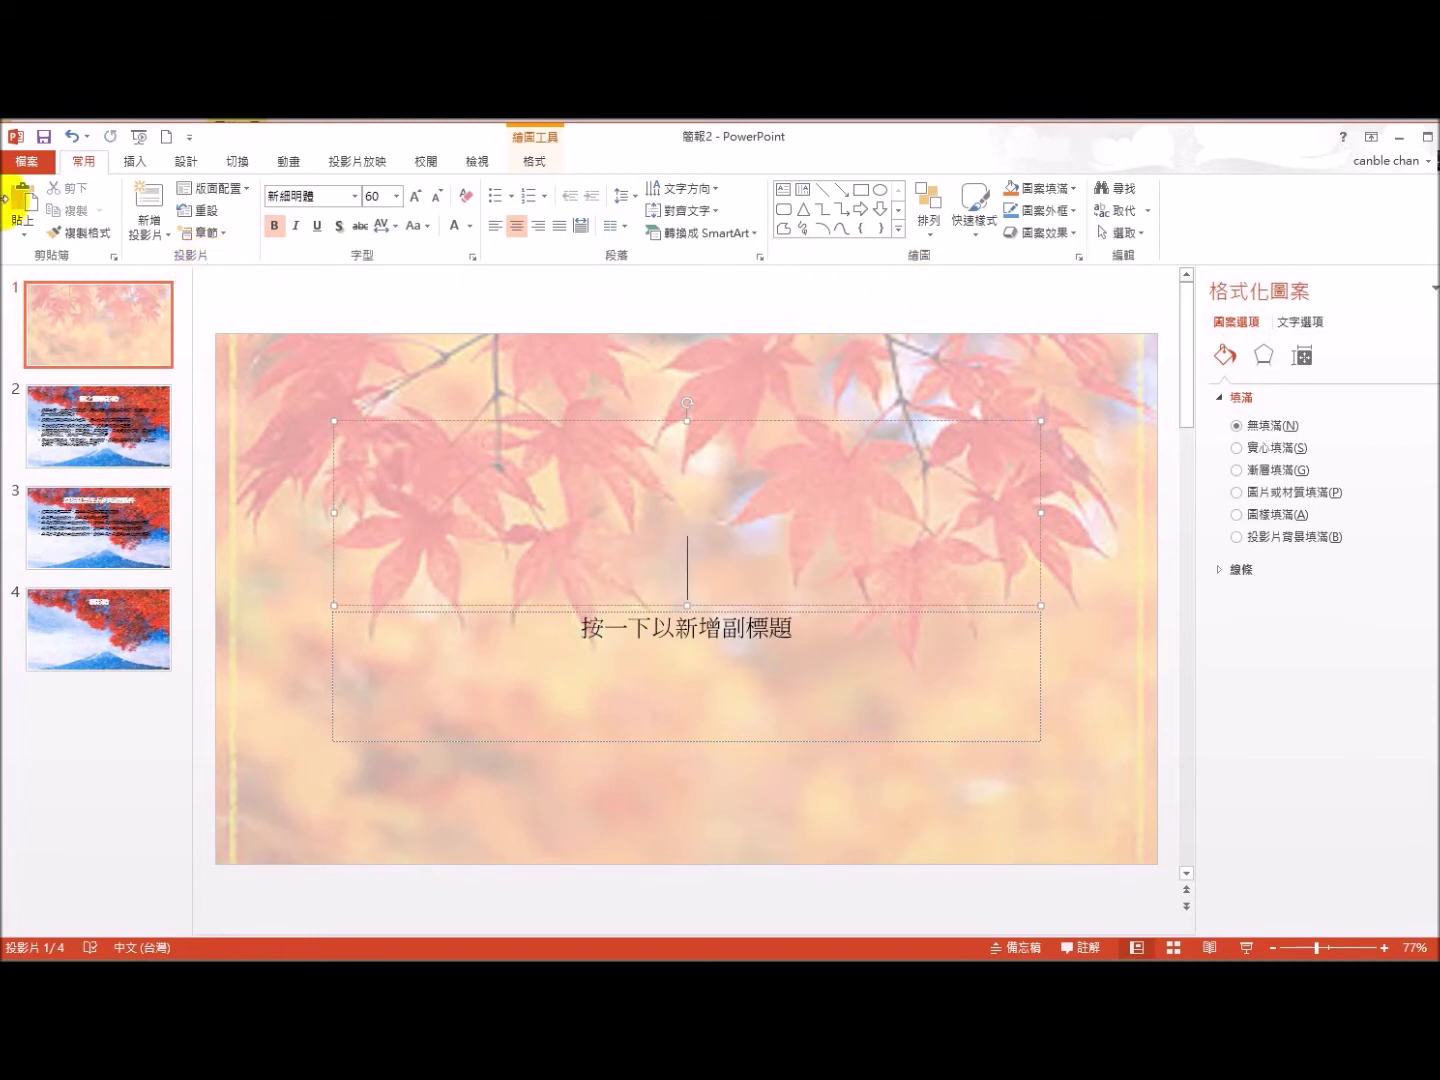
click(132, 161)
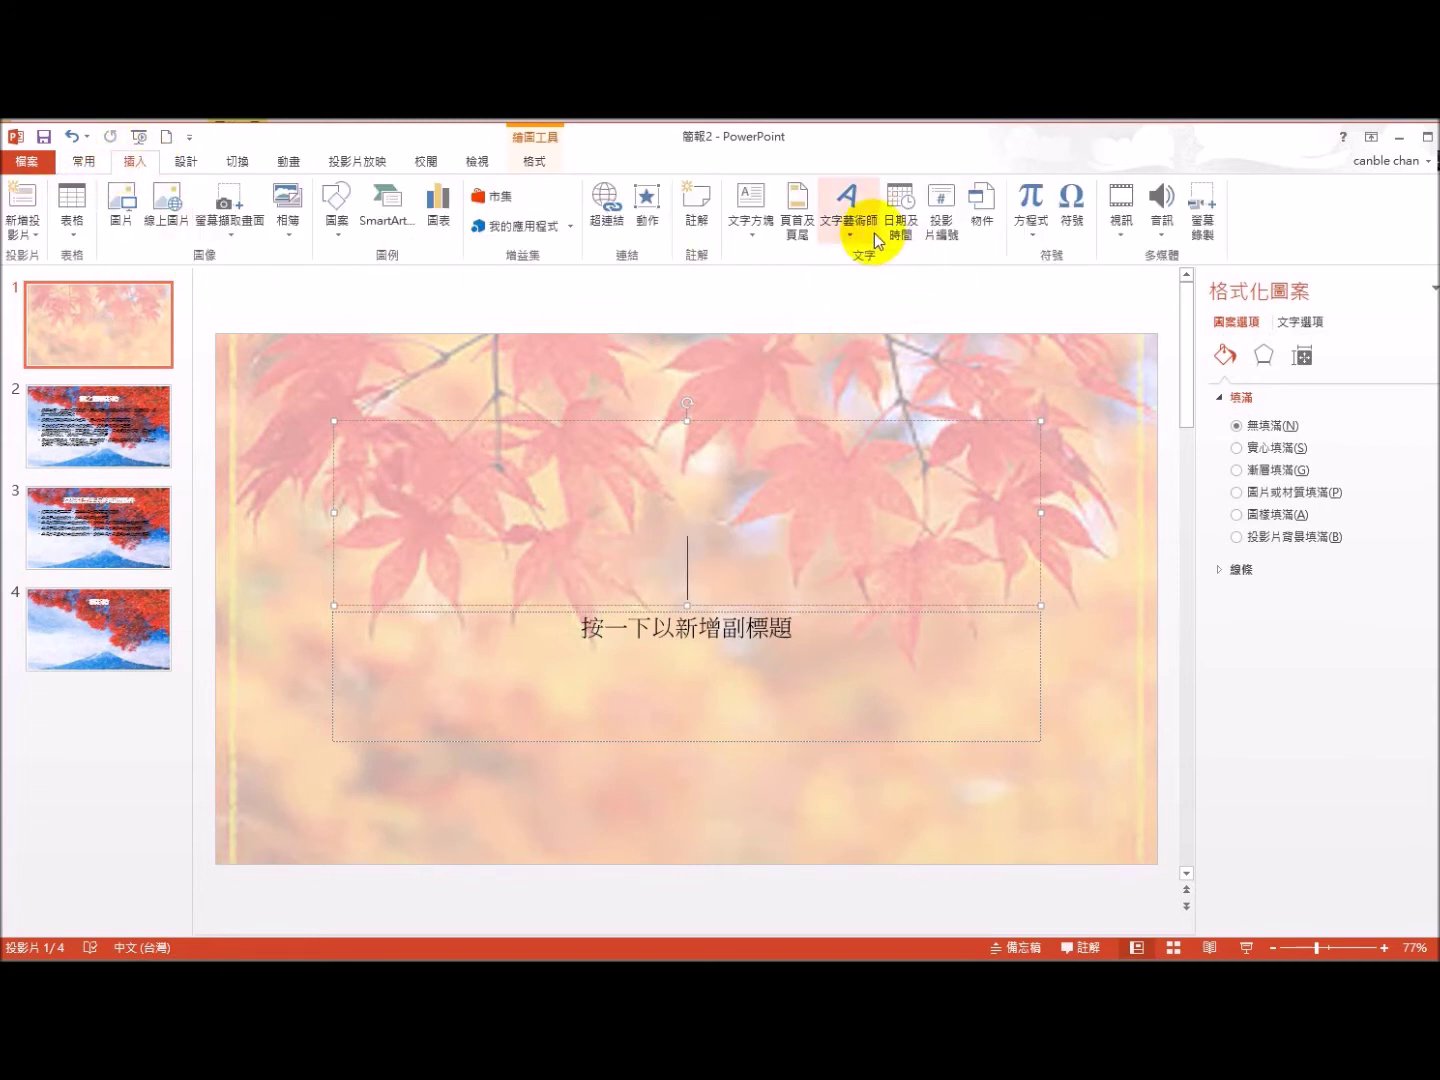
click(850, 215)
click(956, 284)
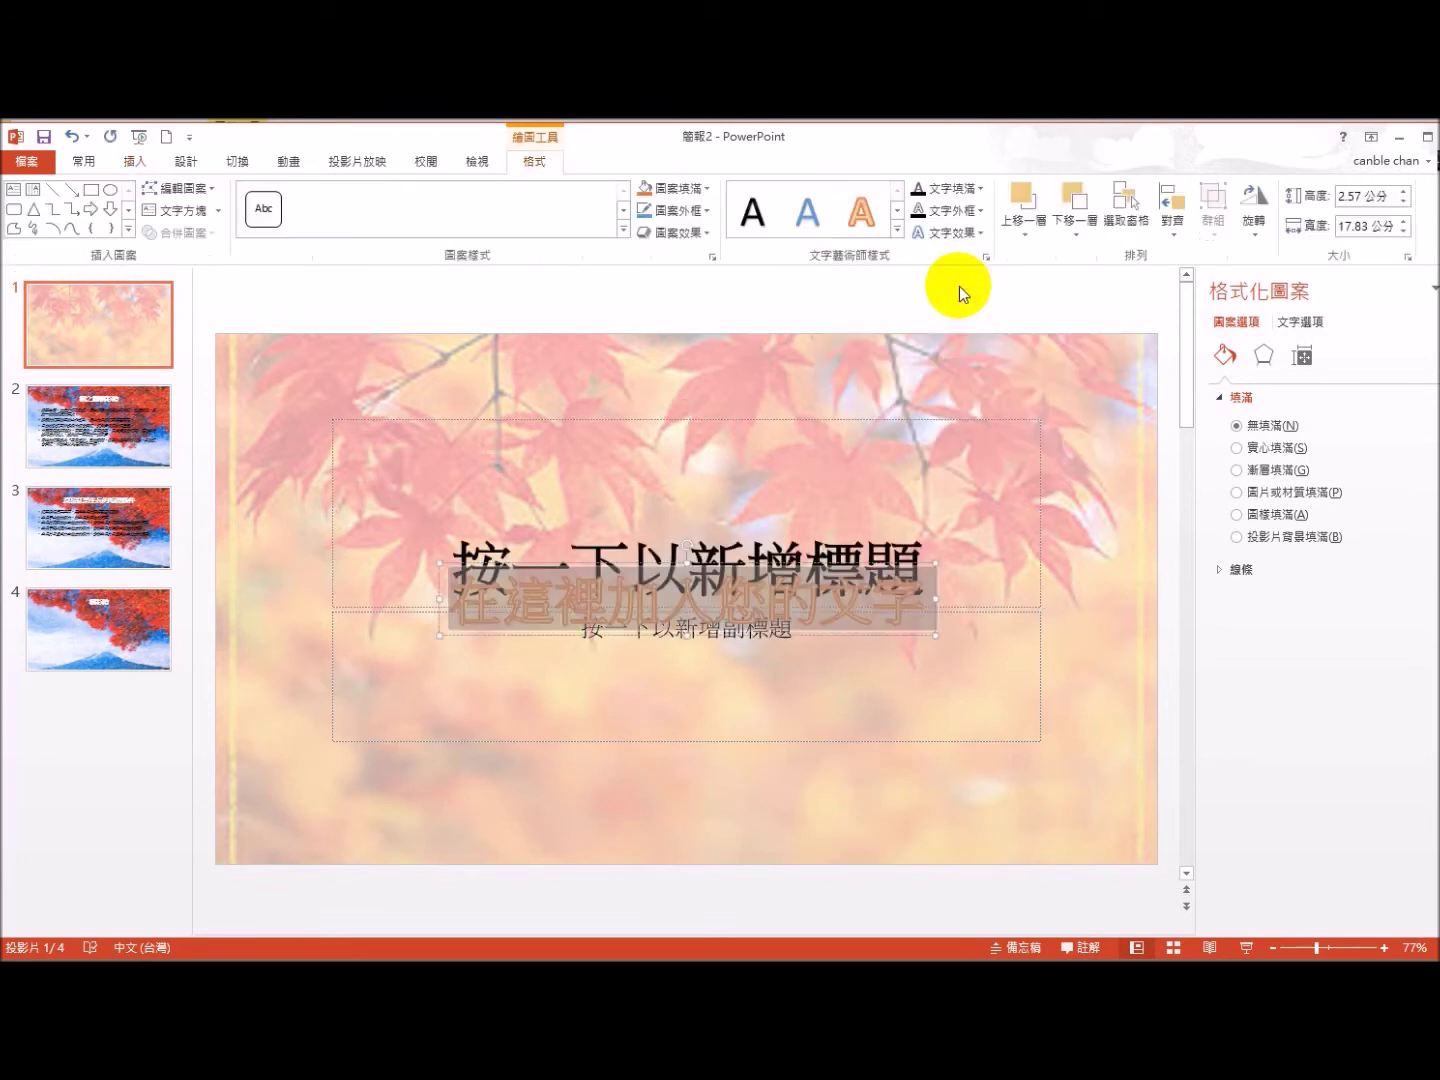
right_click(609, 610)
click(737, 689)
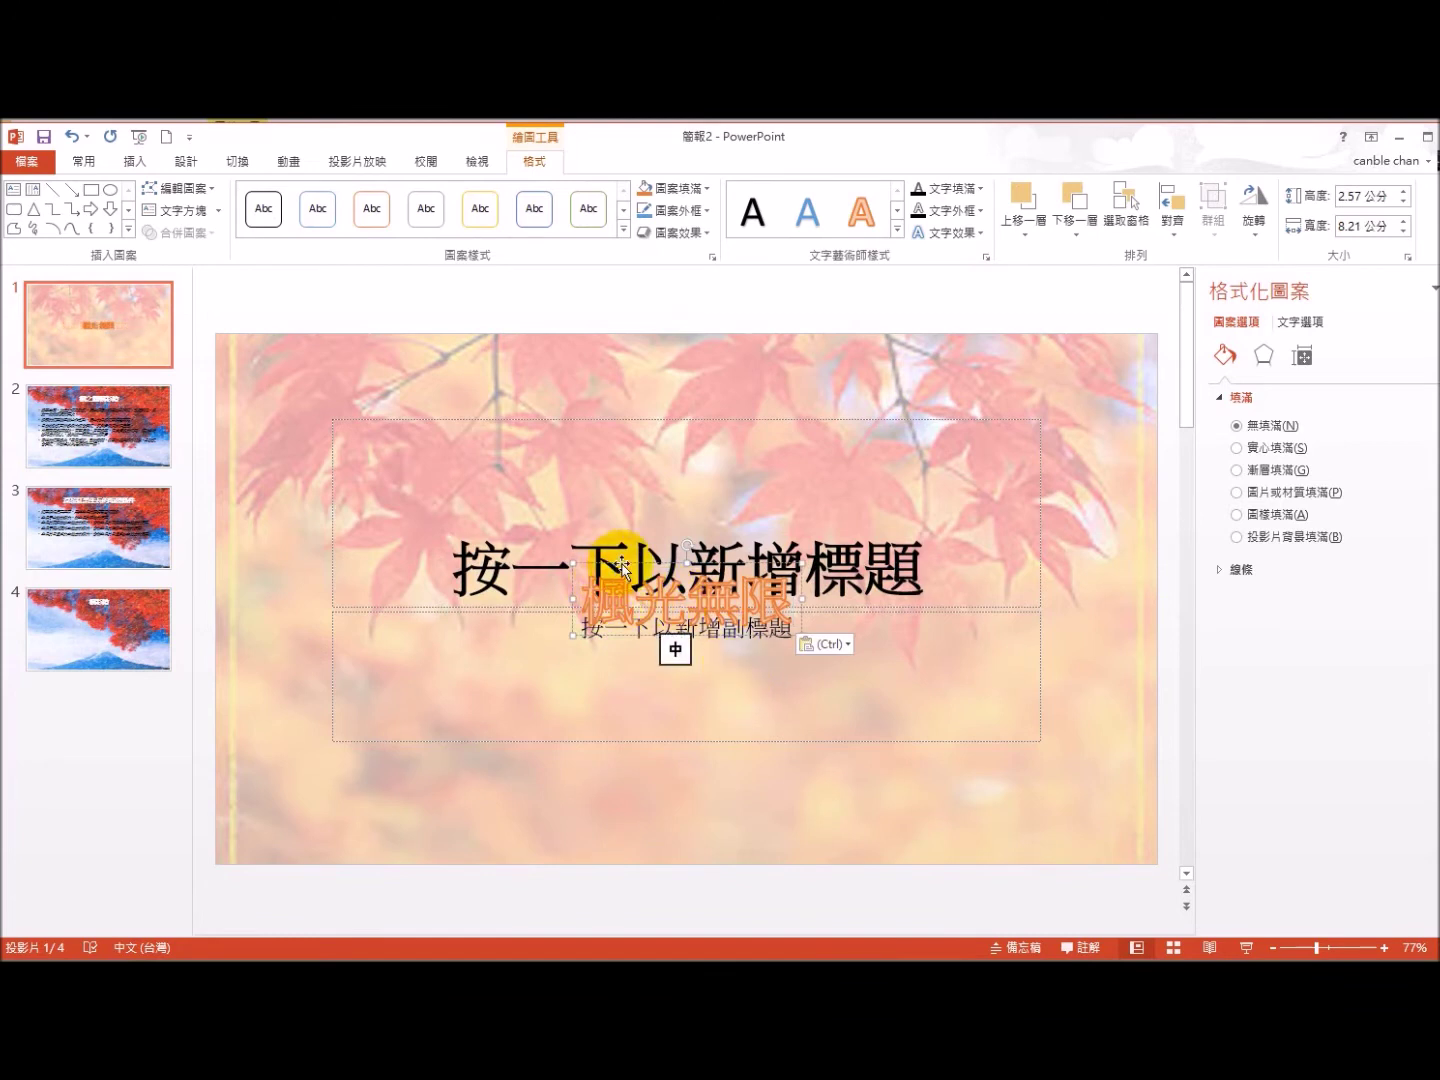
drag(622, 567, 595, 632)
Step: Give the WordArt a warp transform, enlarge it to about 7.55 × 18.52 cm, and scroll to slide 2
click(984, 239)
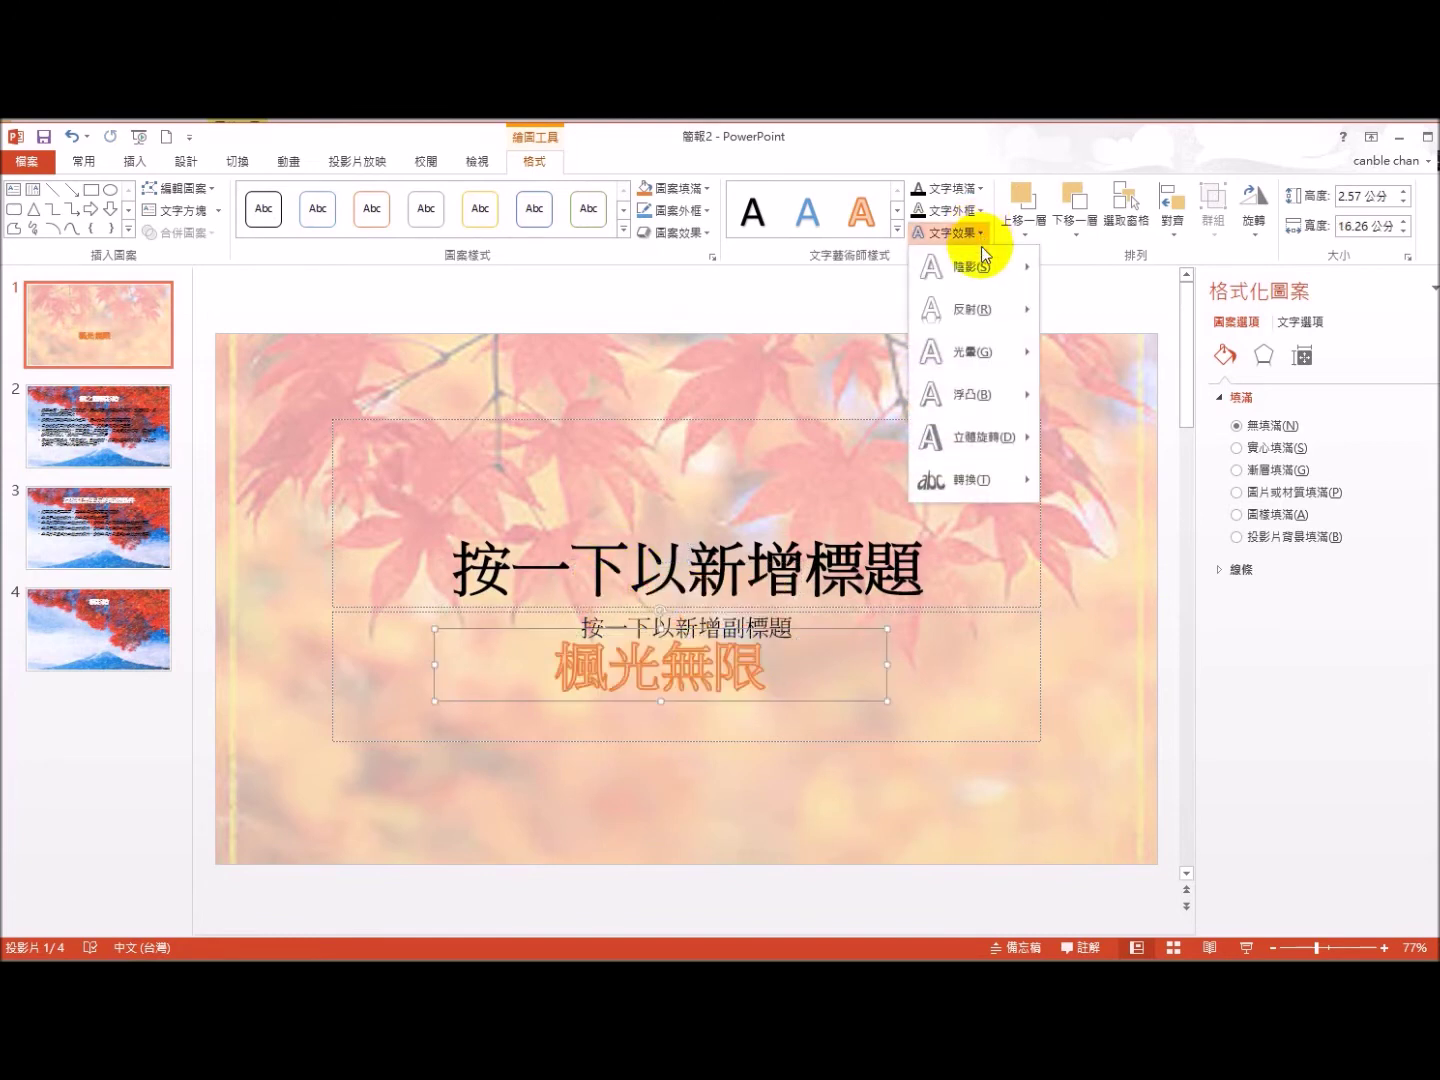
mouse_move(969, 479)
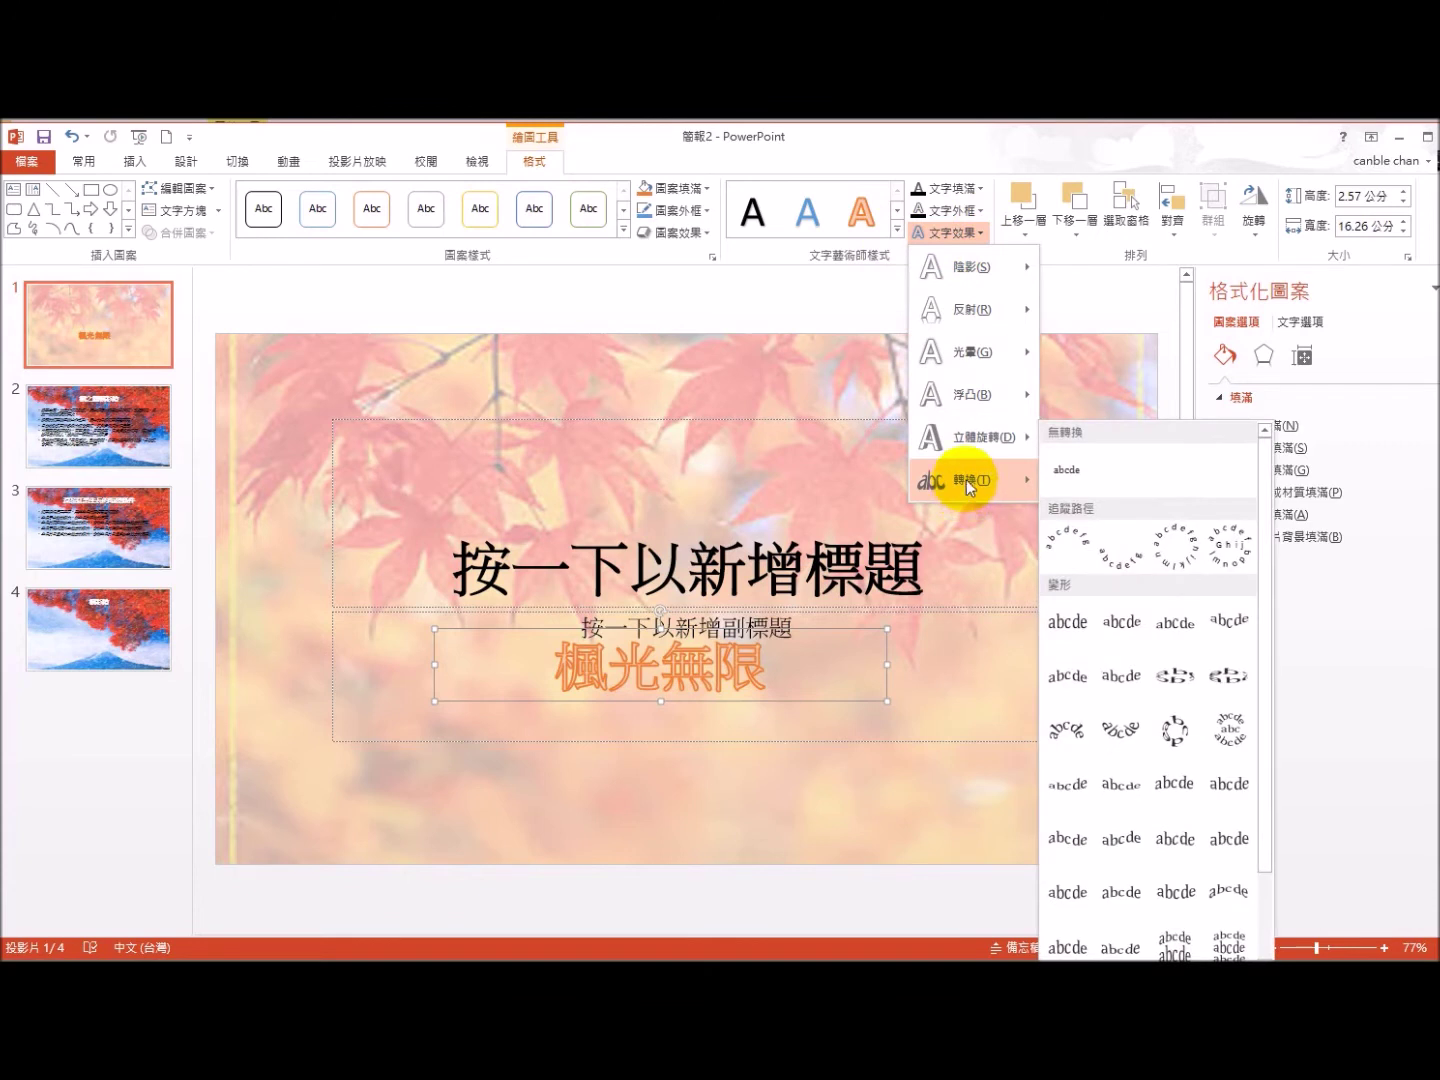
click(1174, 893)
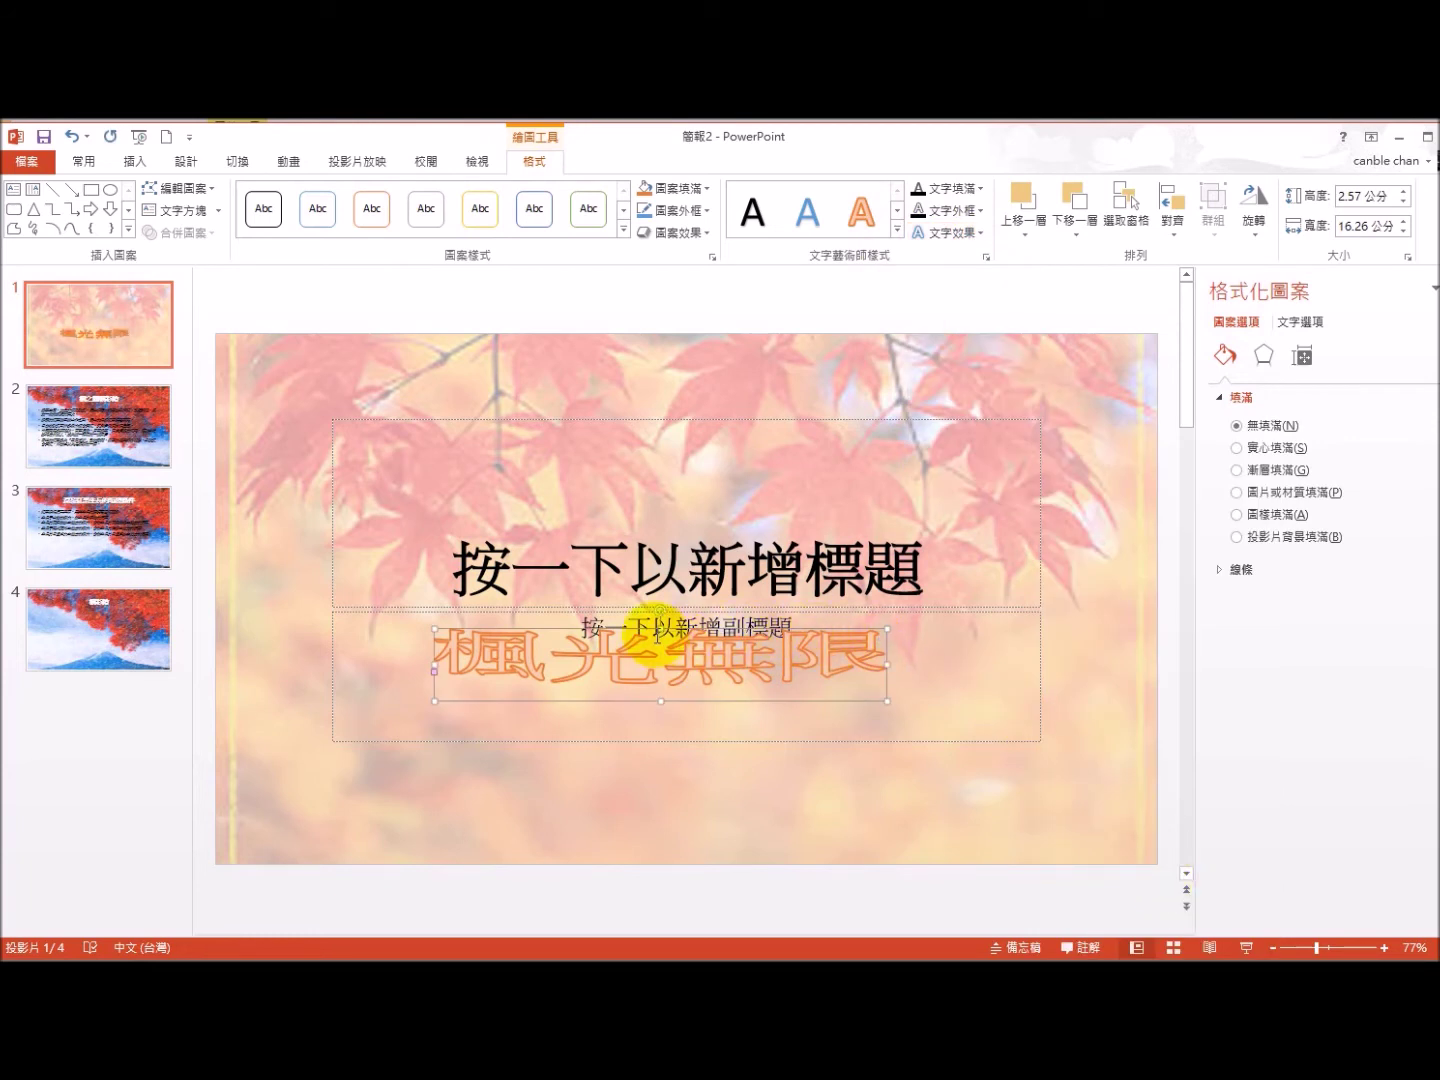
drag(661, 628, 662, 542)
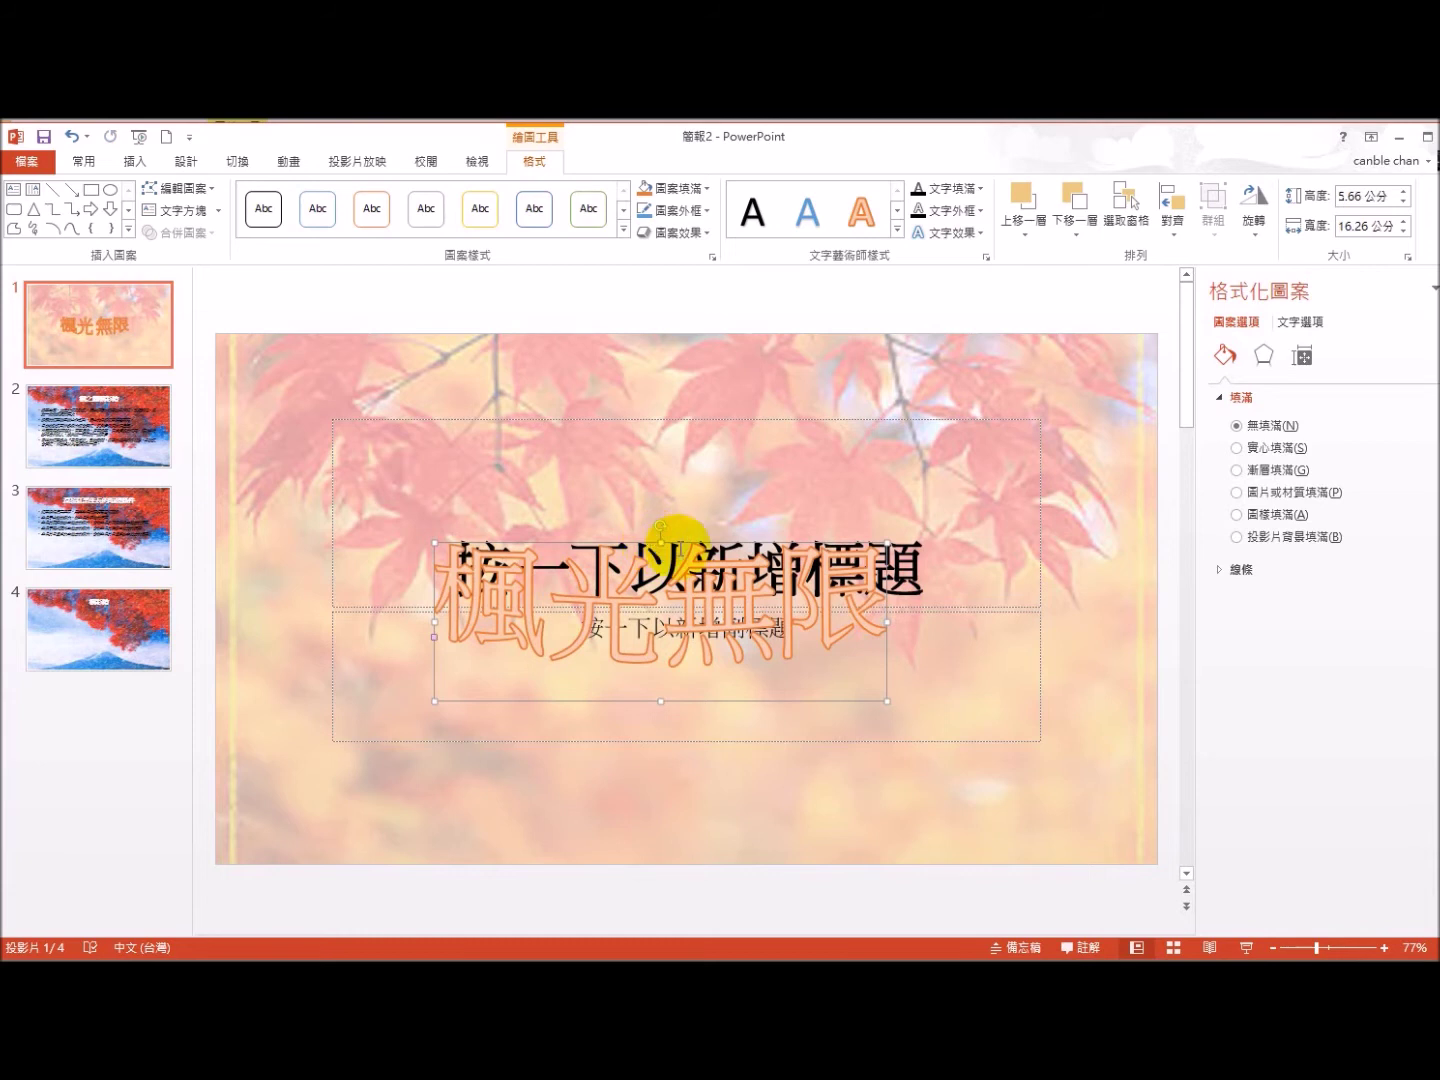
drag(885, 704, 950, 753)
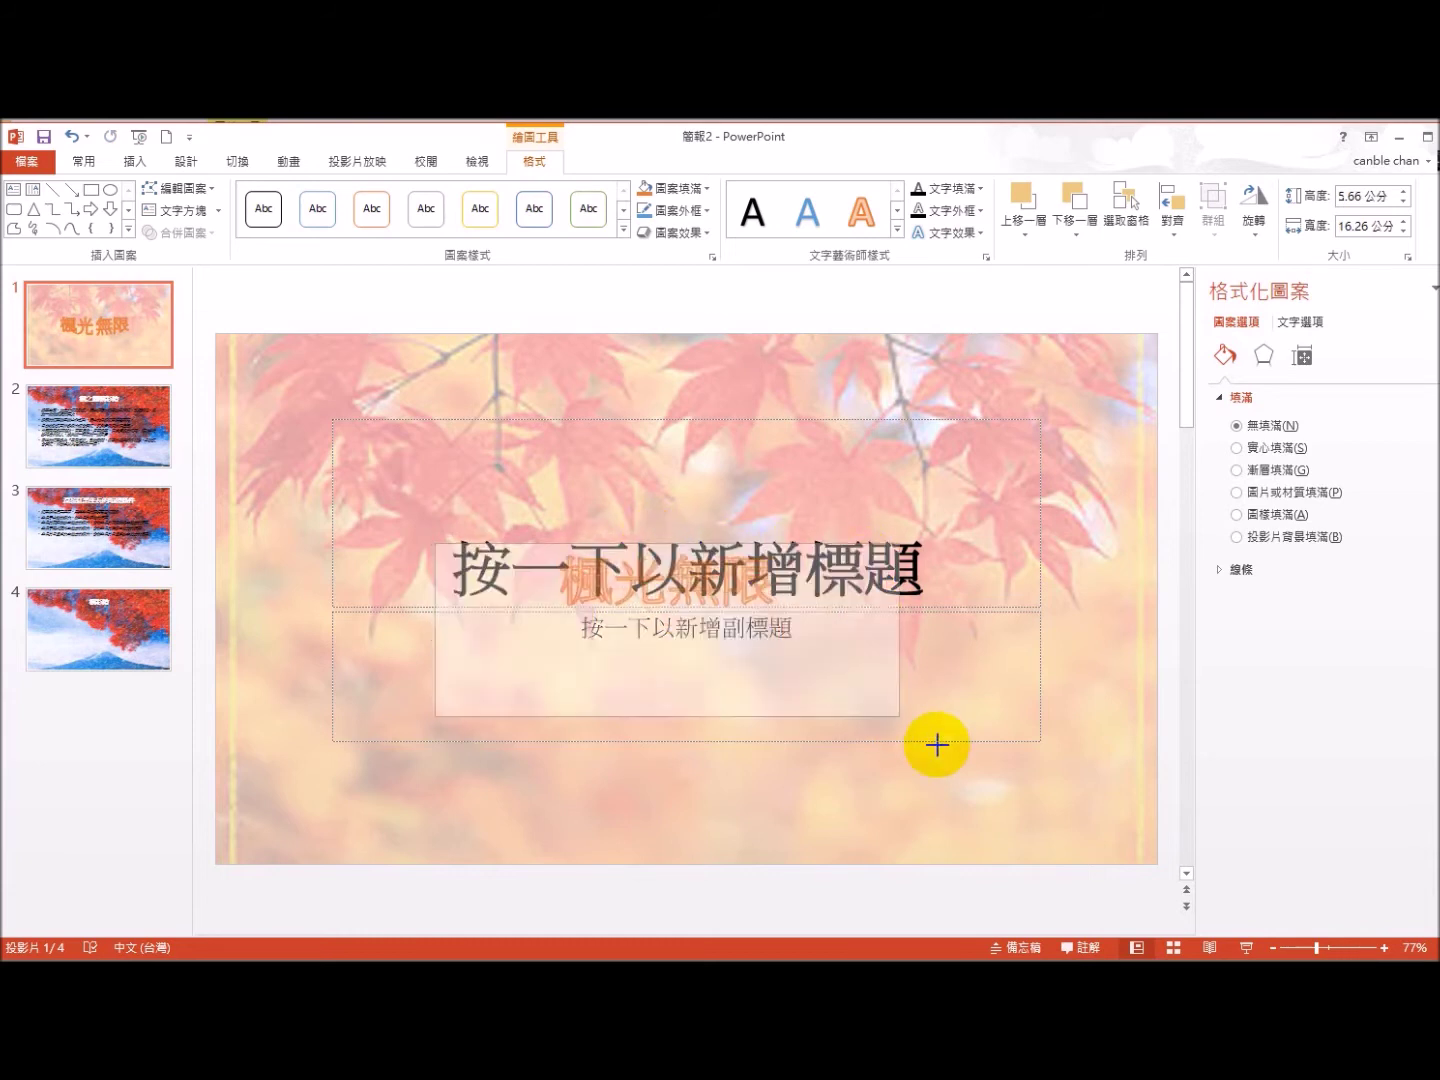
click(962, 420)
scroll(680, 426, down, 1)
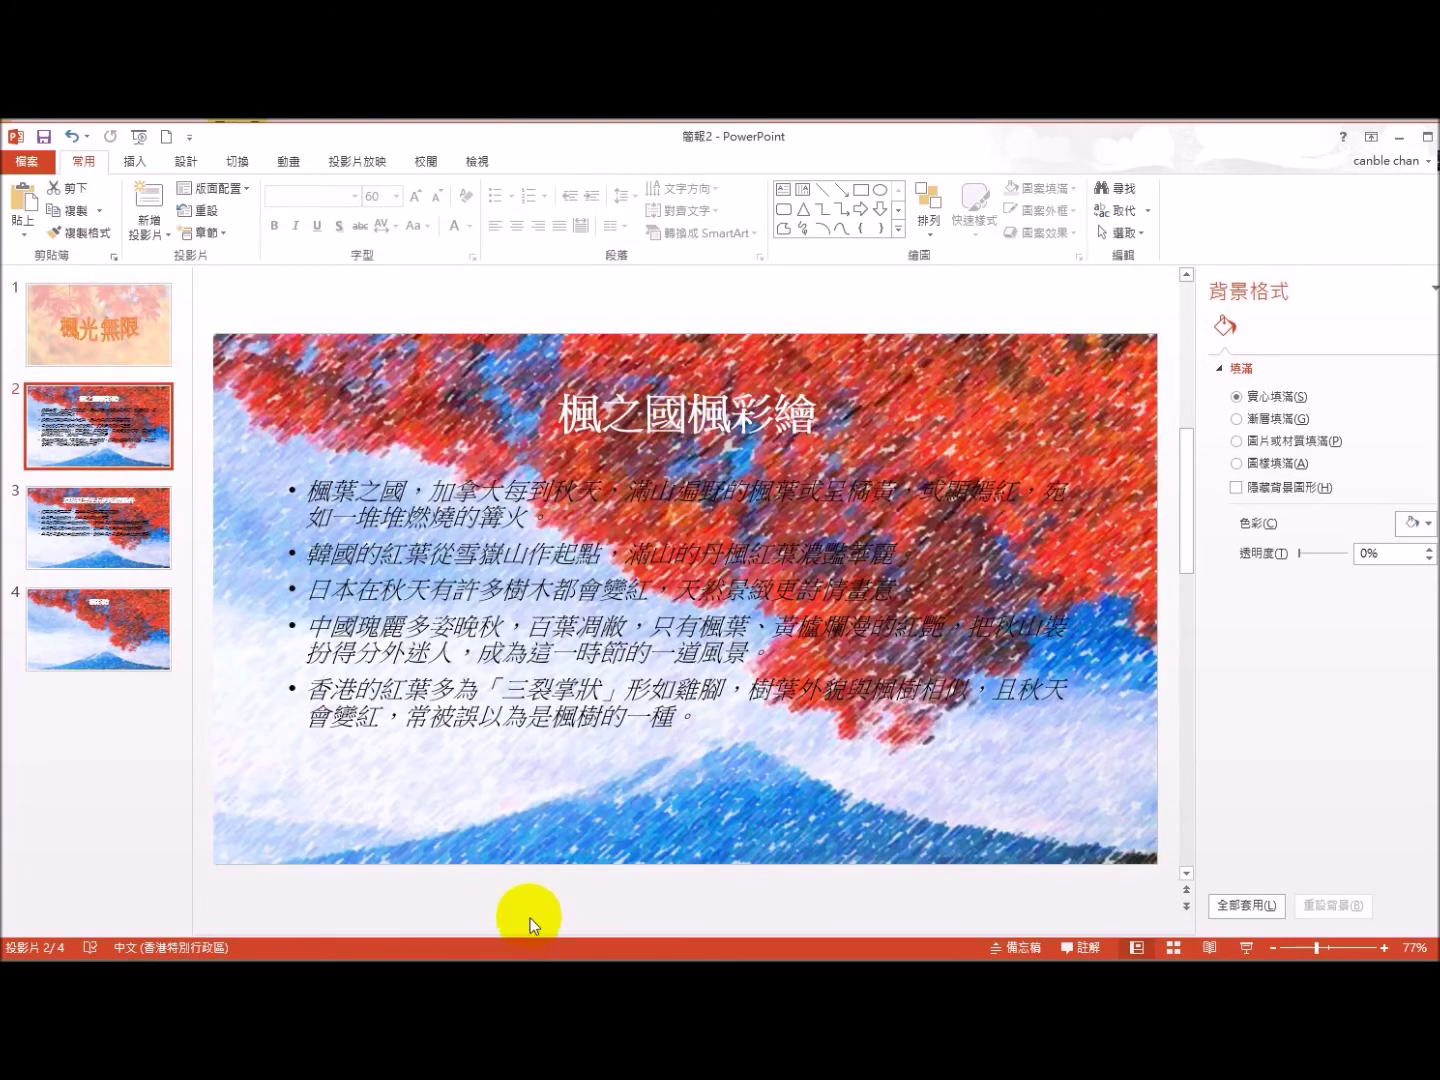
Step: Set bullets to None for all five body paragraphs in slide 2's text box
click(544, 705)
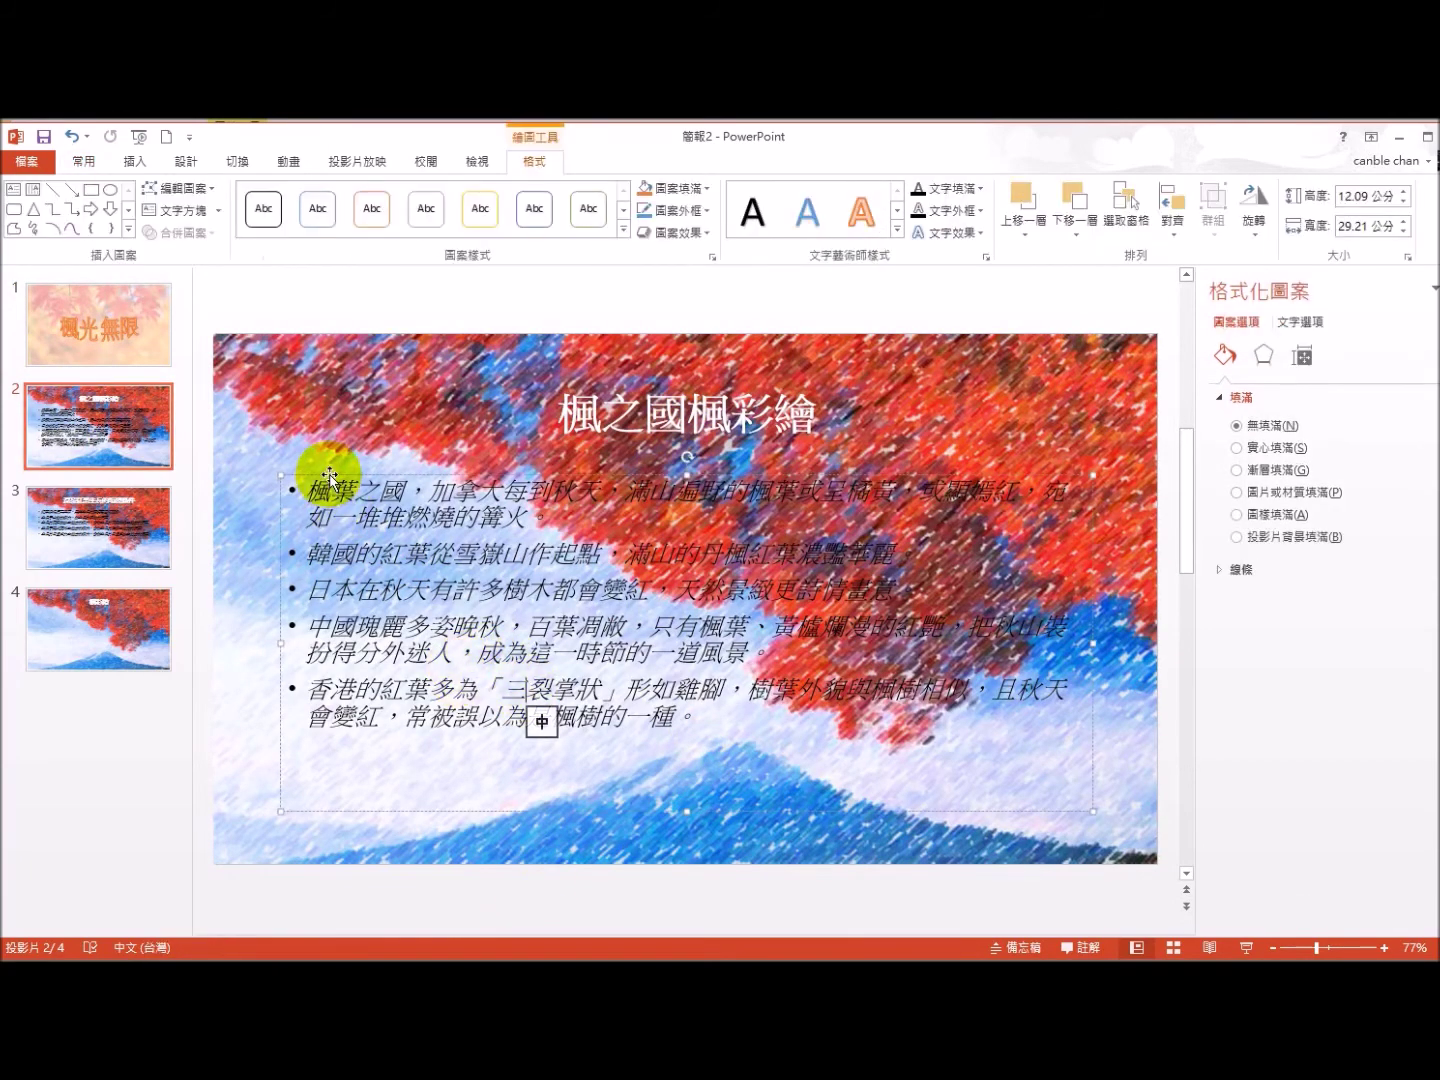
click(329, 479)
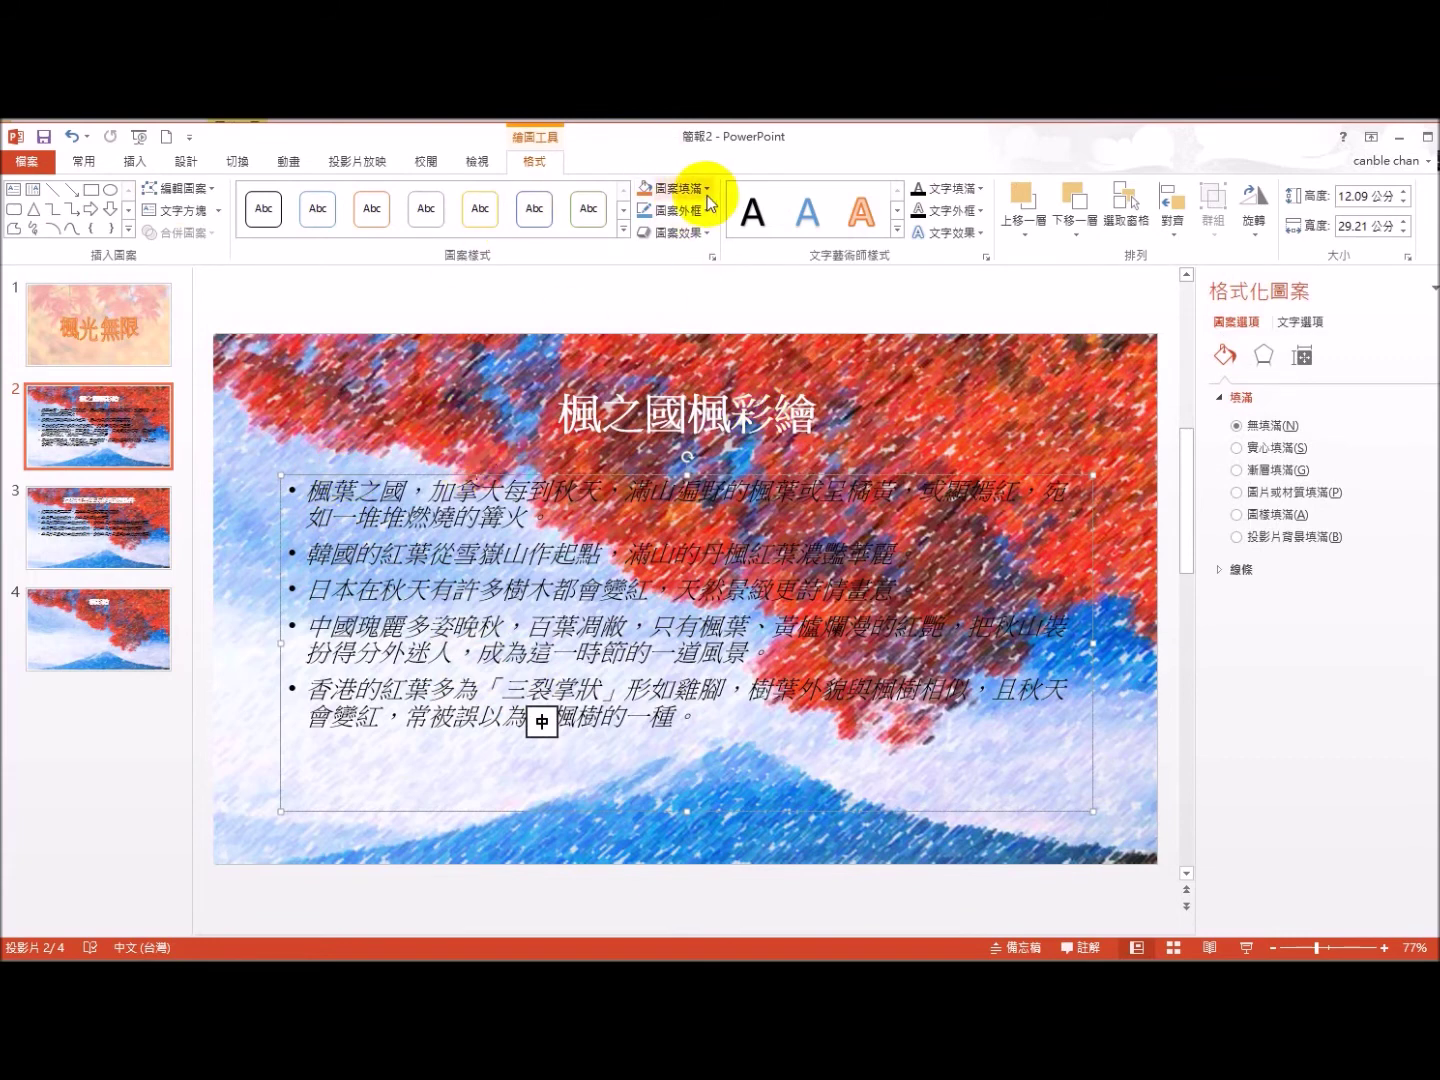
click(88, 163)
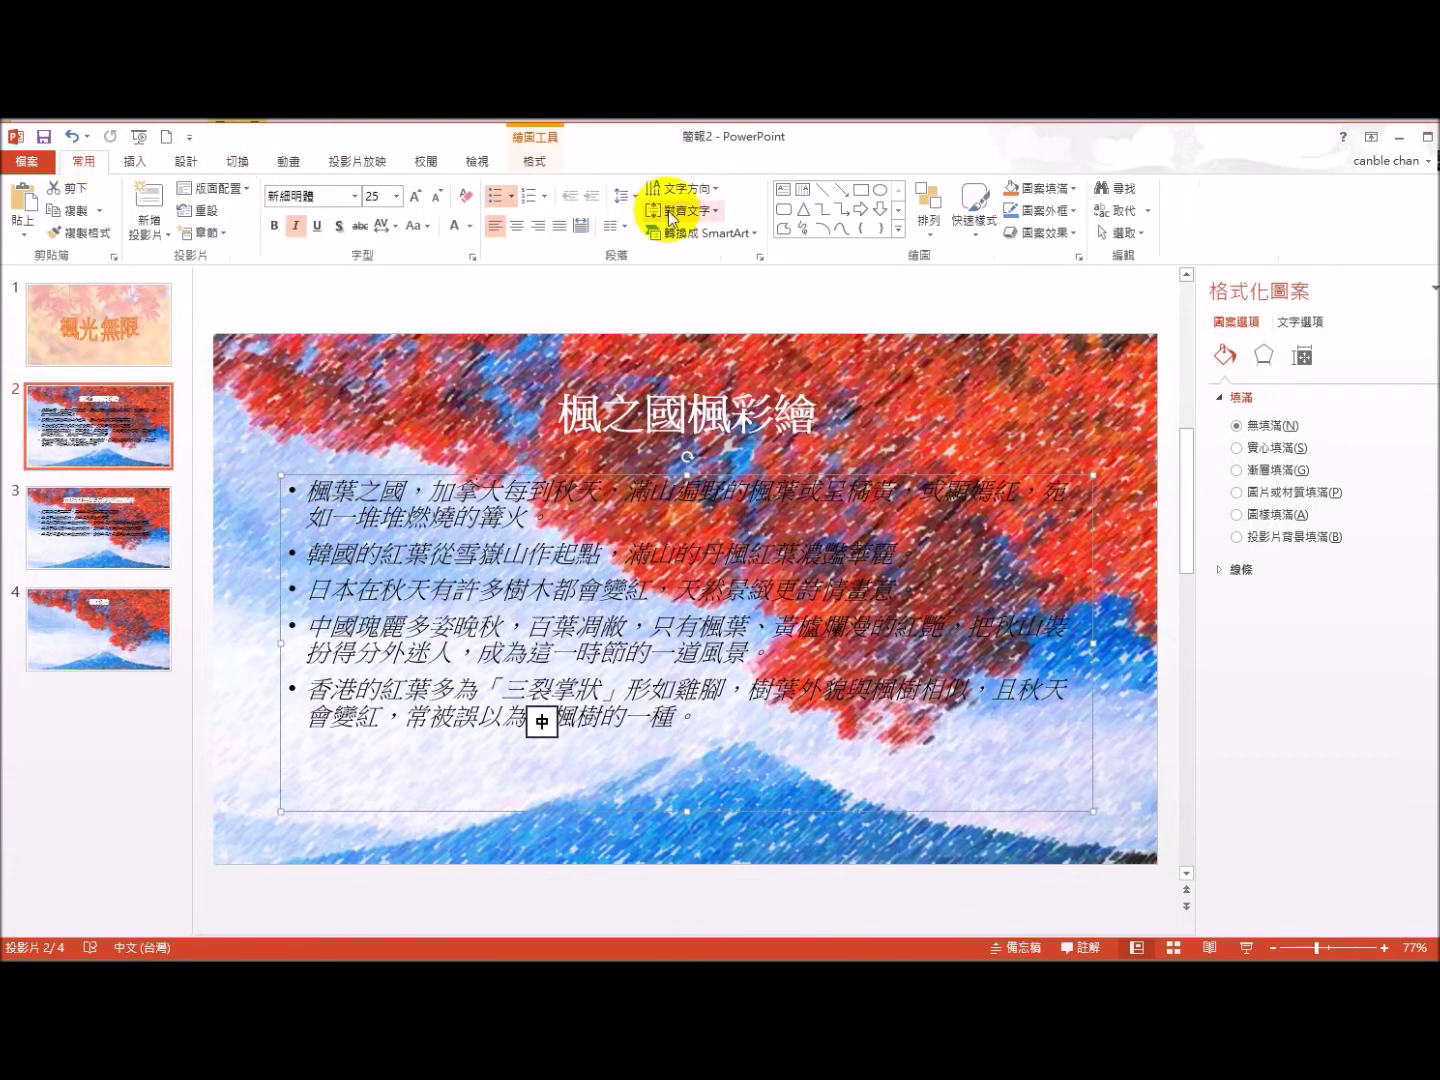
click(513, 198)
click(529, 251)
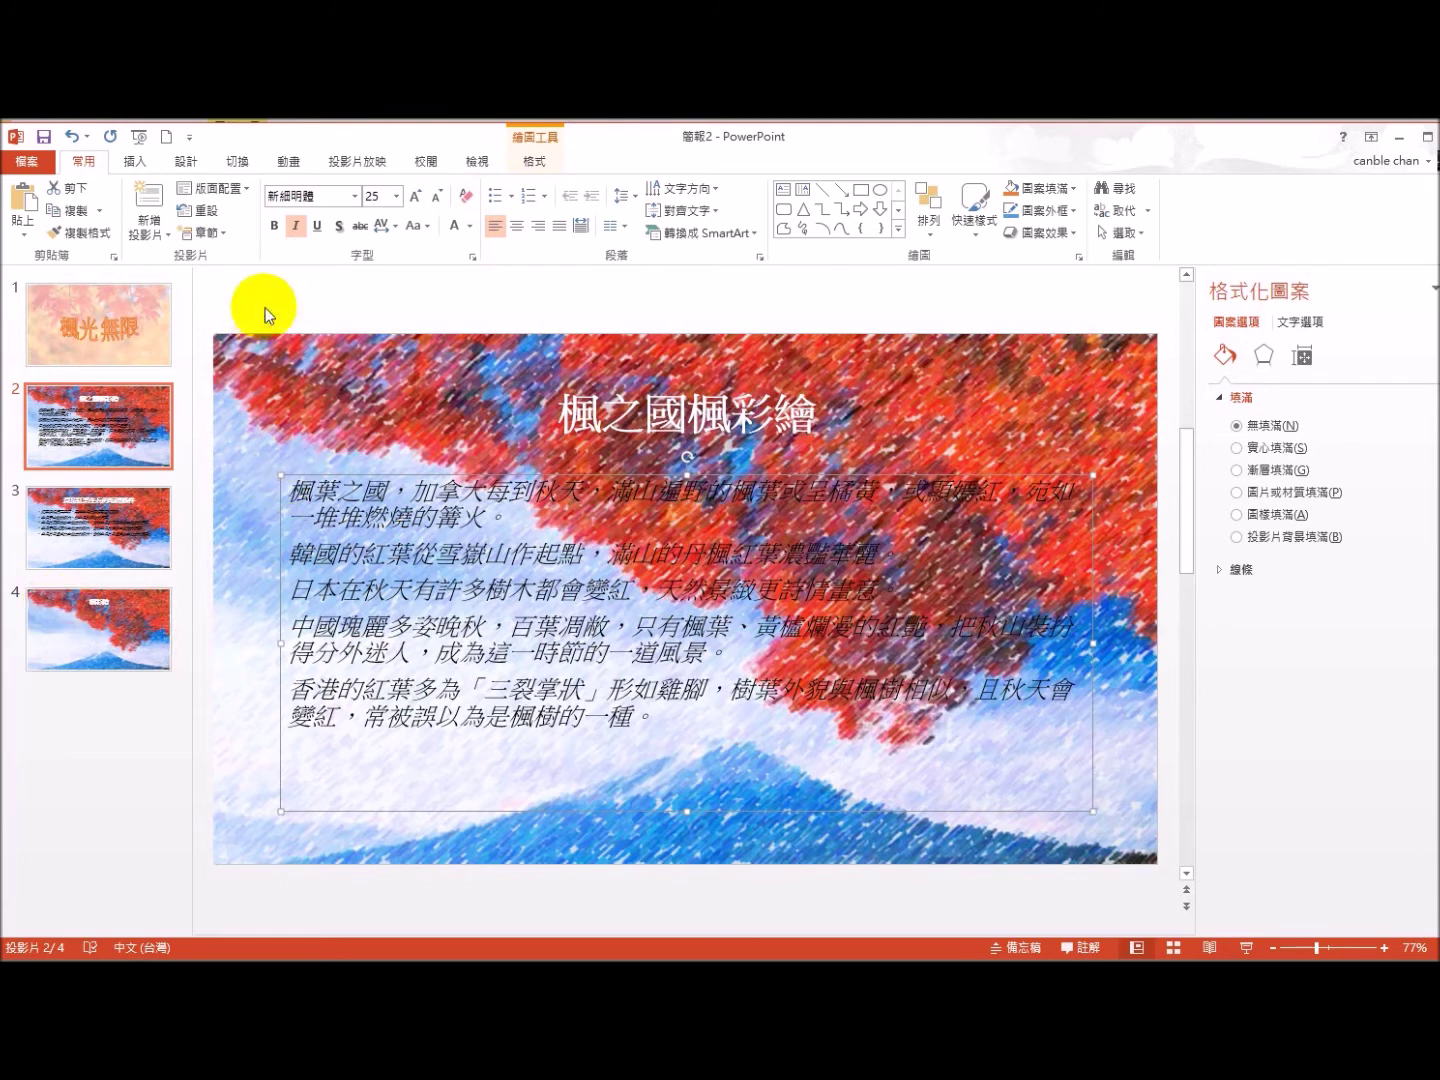
click(238, 342)
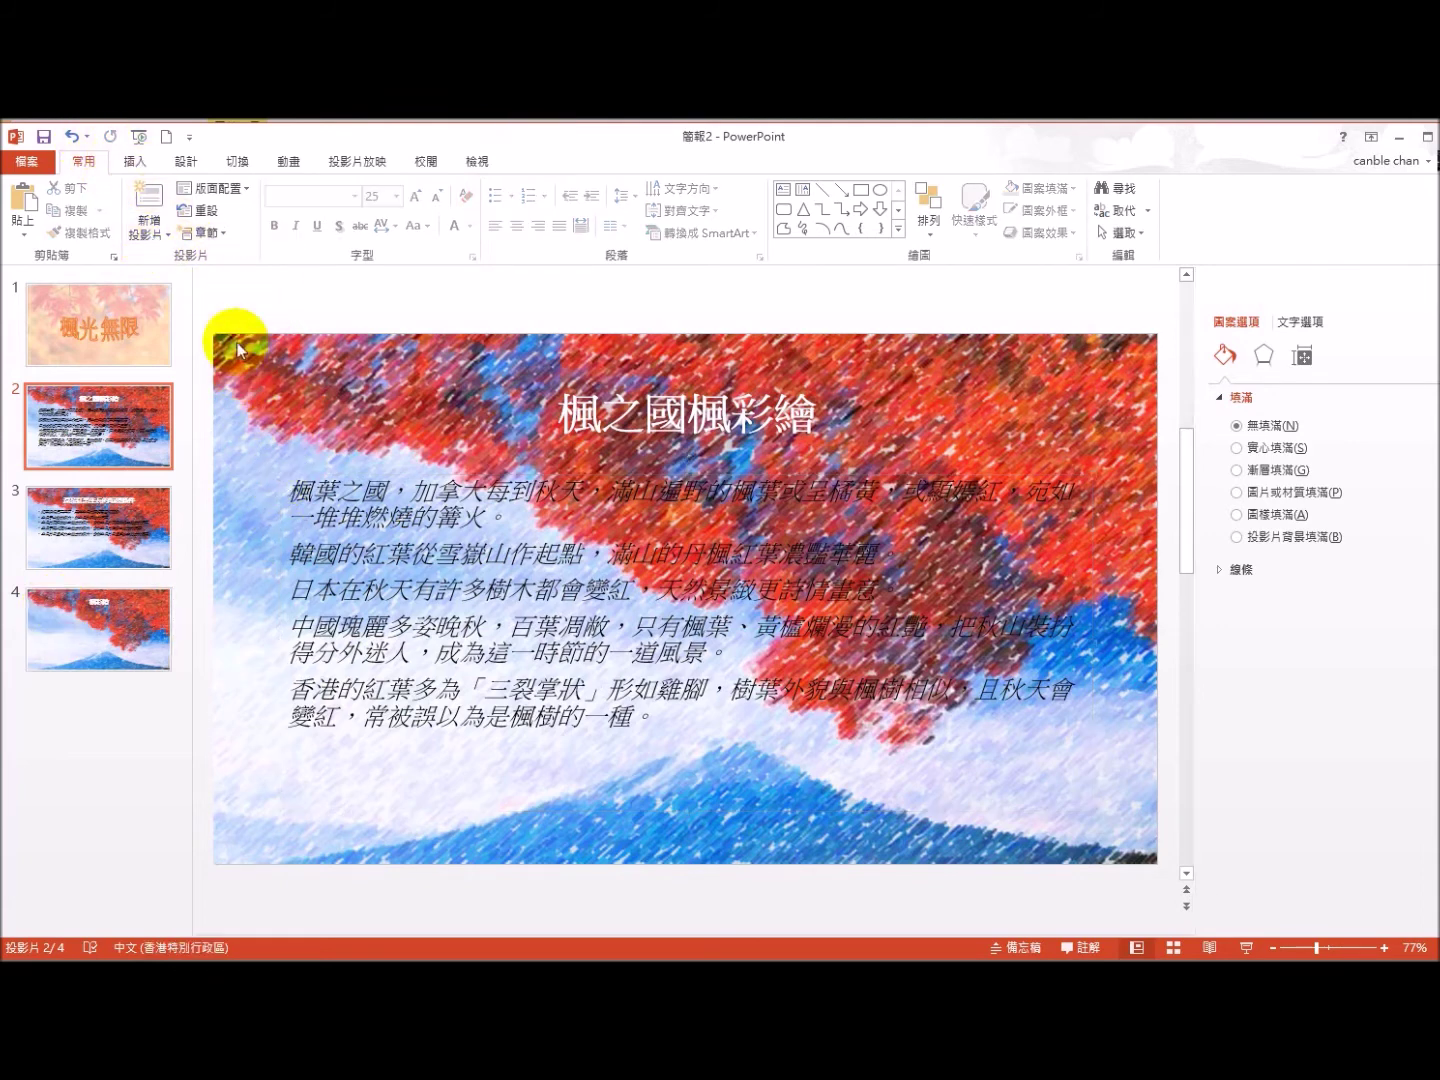
click(145, 165)
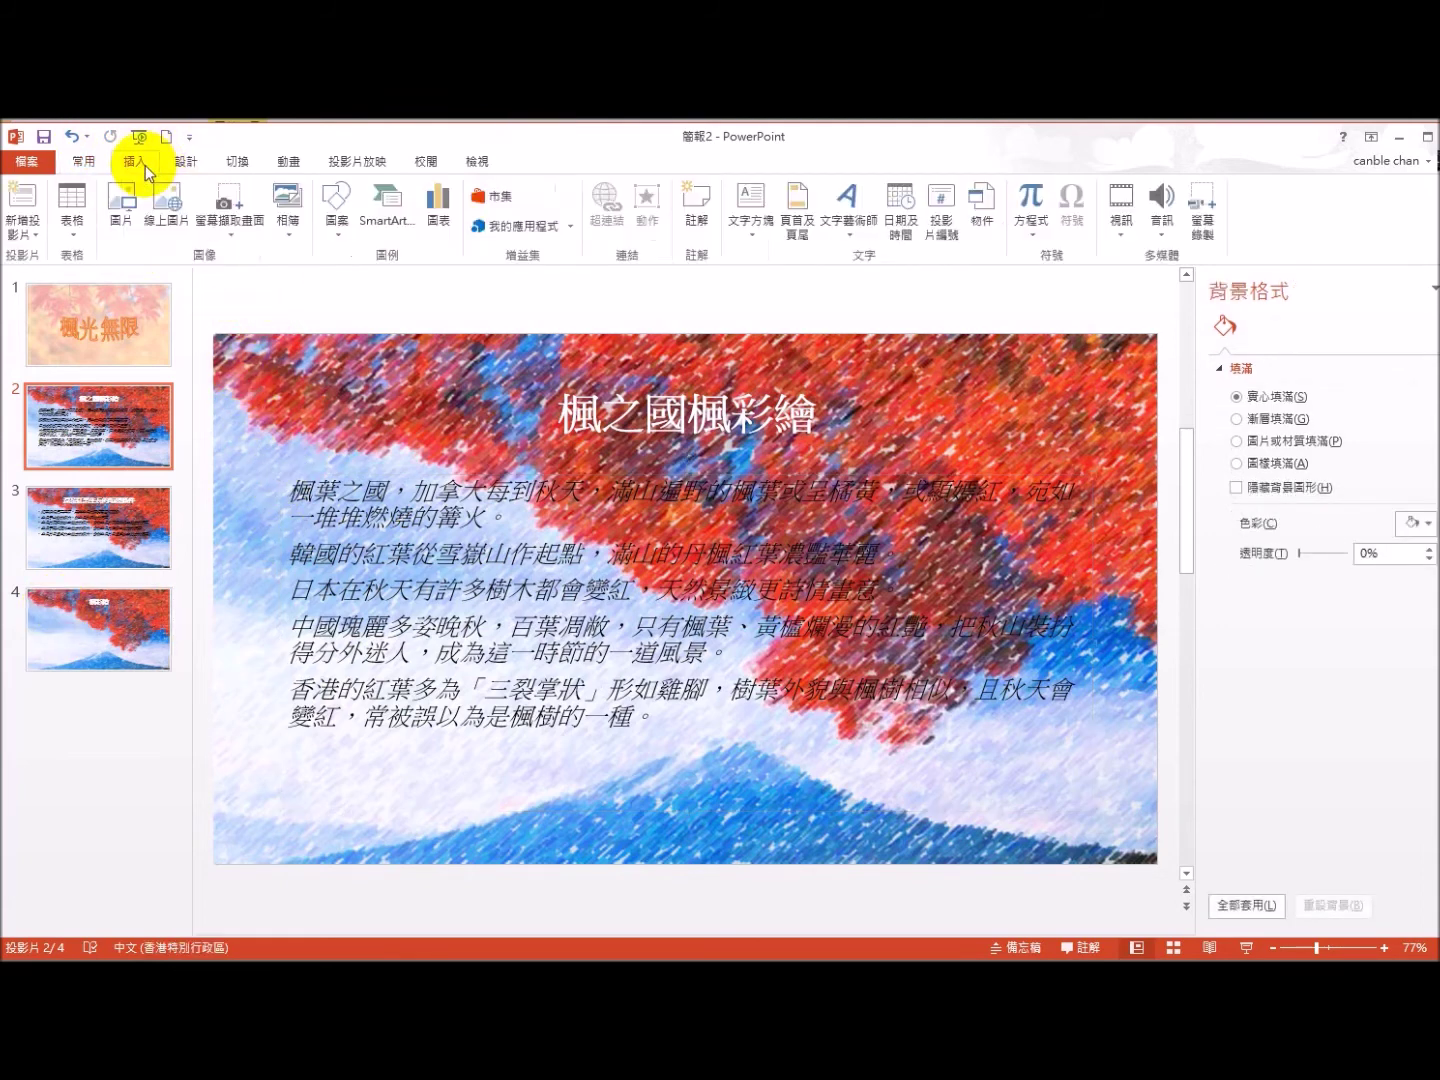
Step: Draw a Back action button at slide 2's bottom-left, linked to the previous slide
click(338, 236)
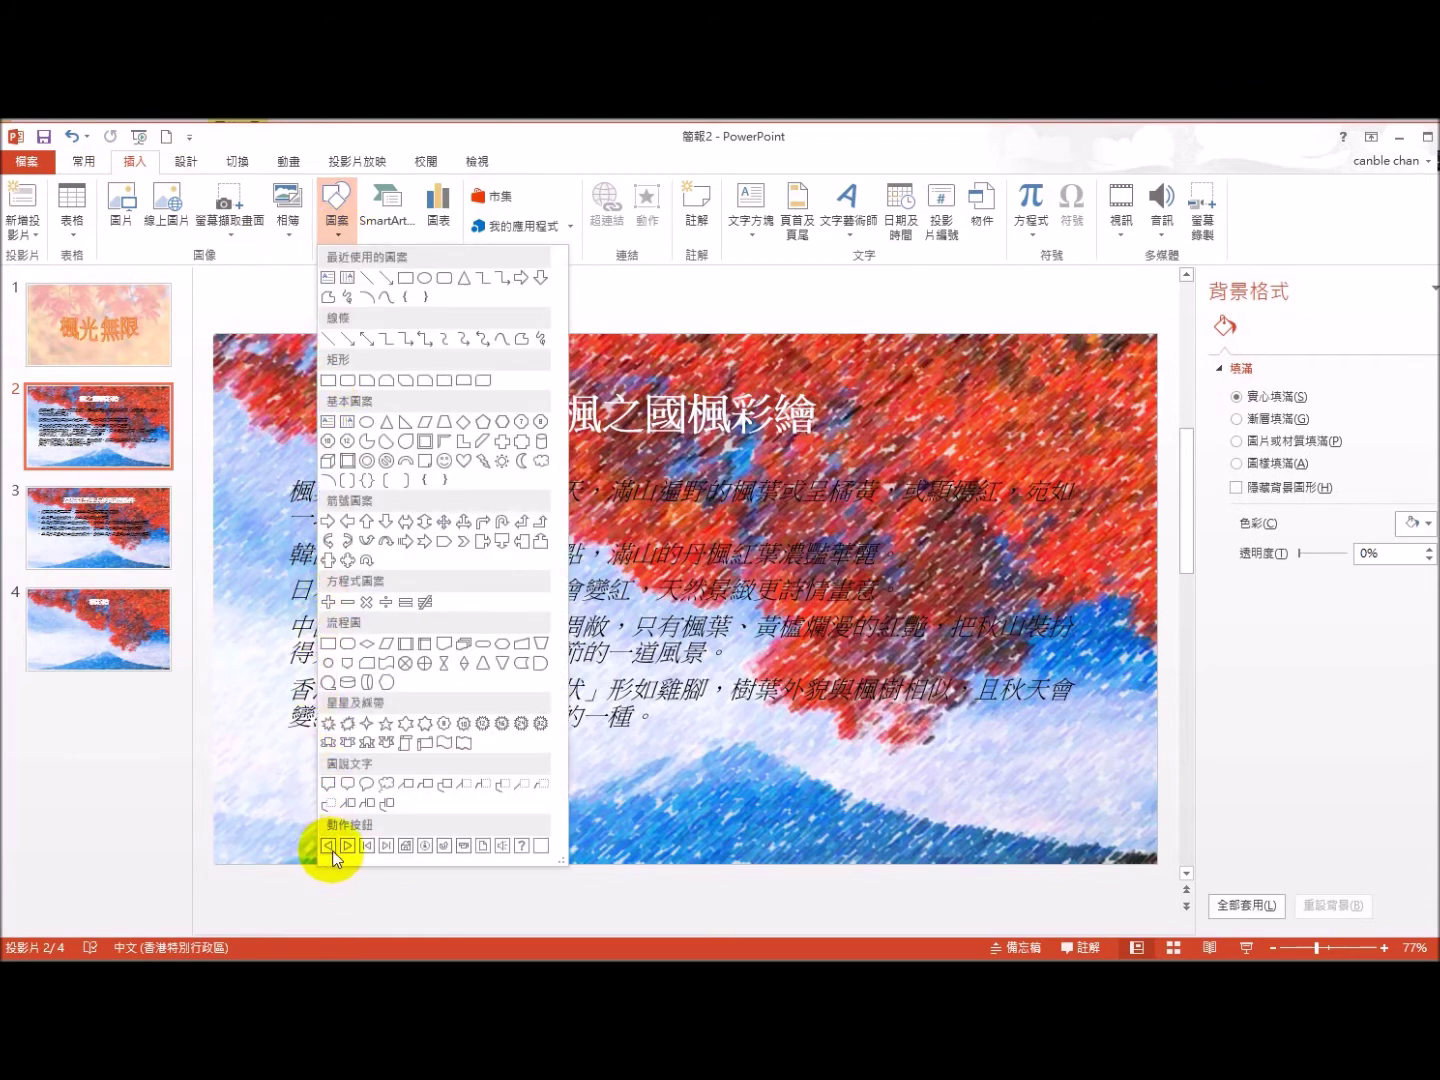
click(328, 848)
drag(236, 796, 317, 858)
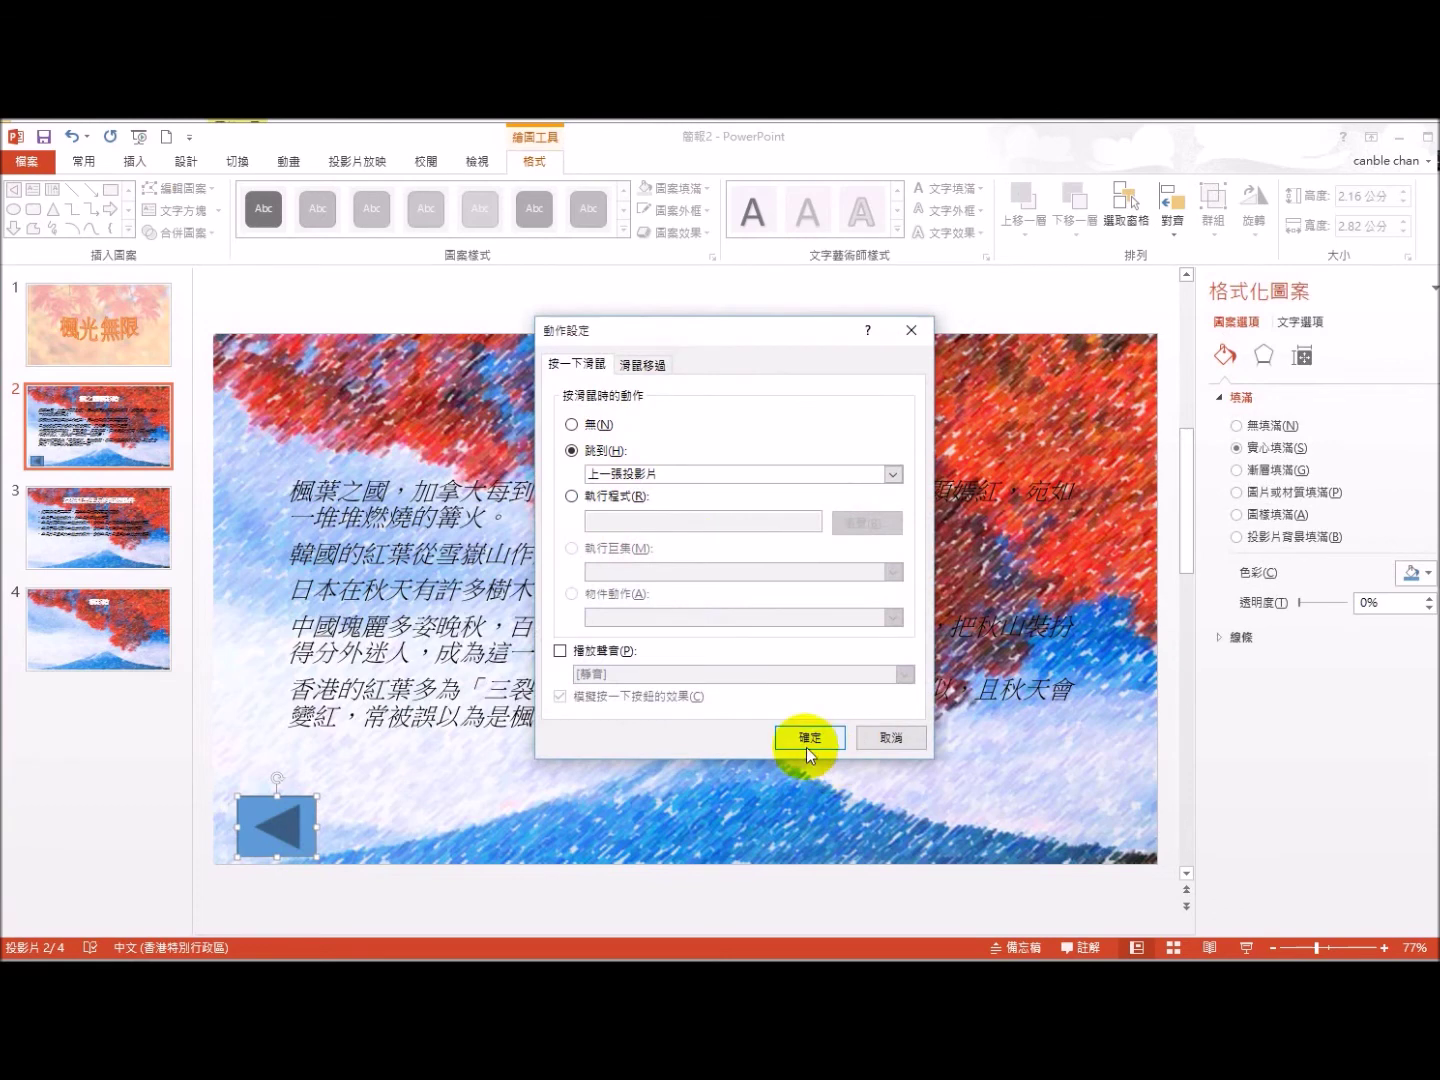
click(809, 740)
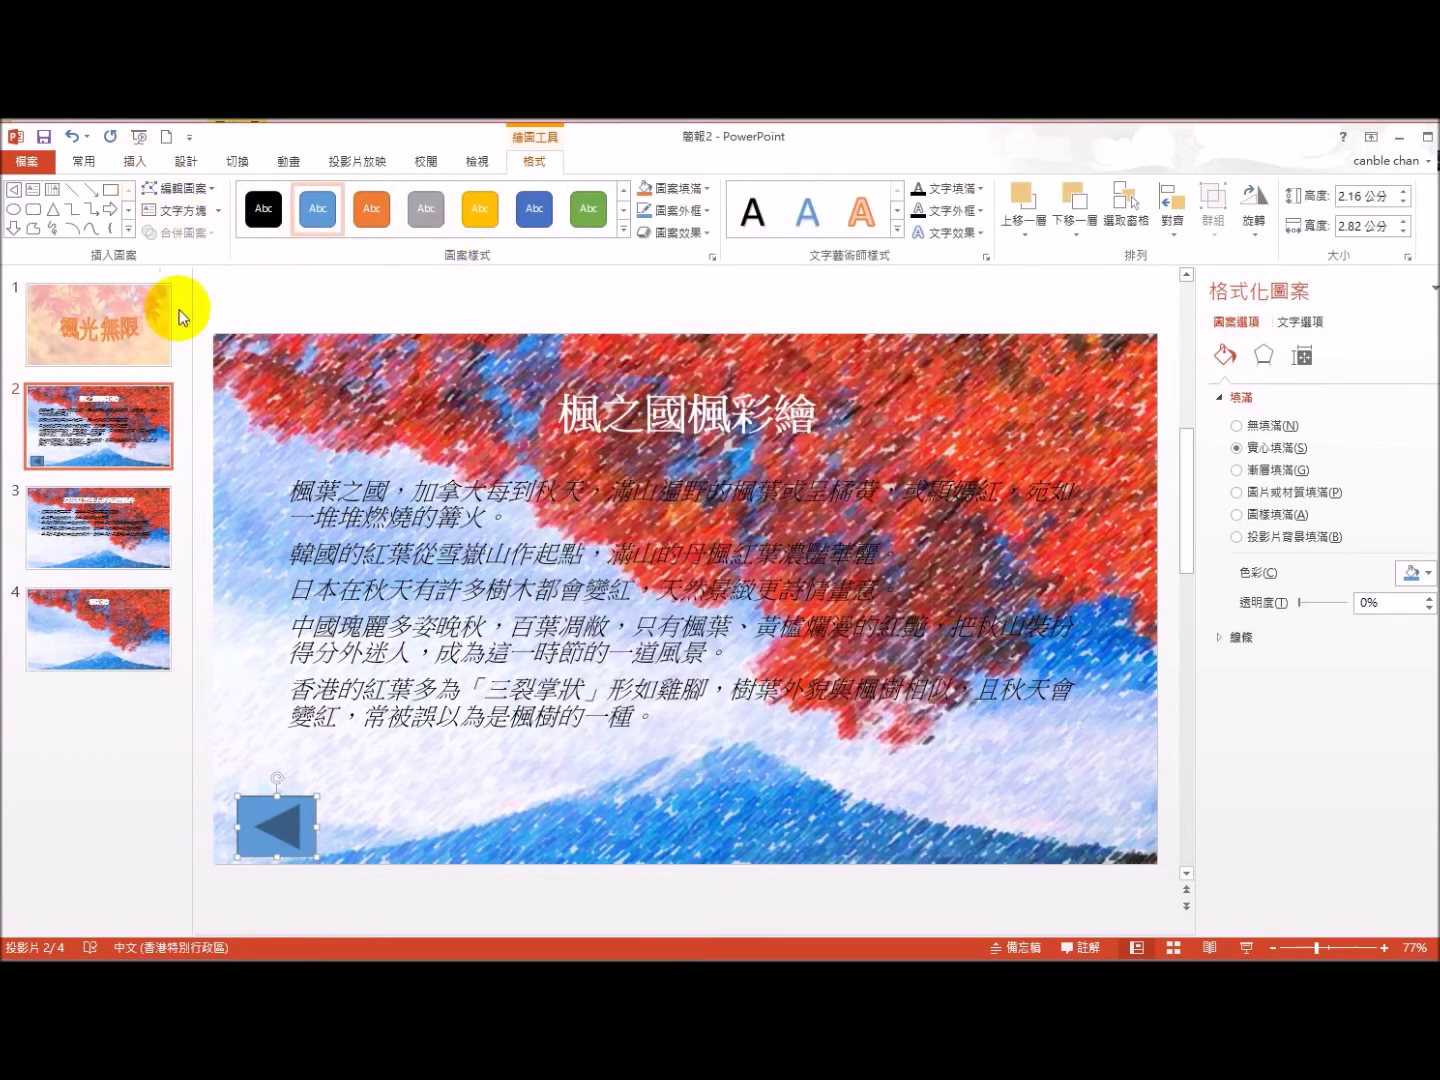
Step: Add a Forward action button beside it, linked to the next slide
click(139, 165)
click(346, 236)
click(347, 846)
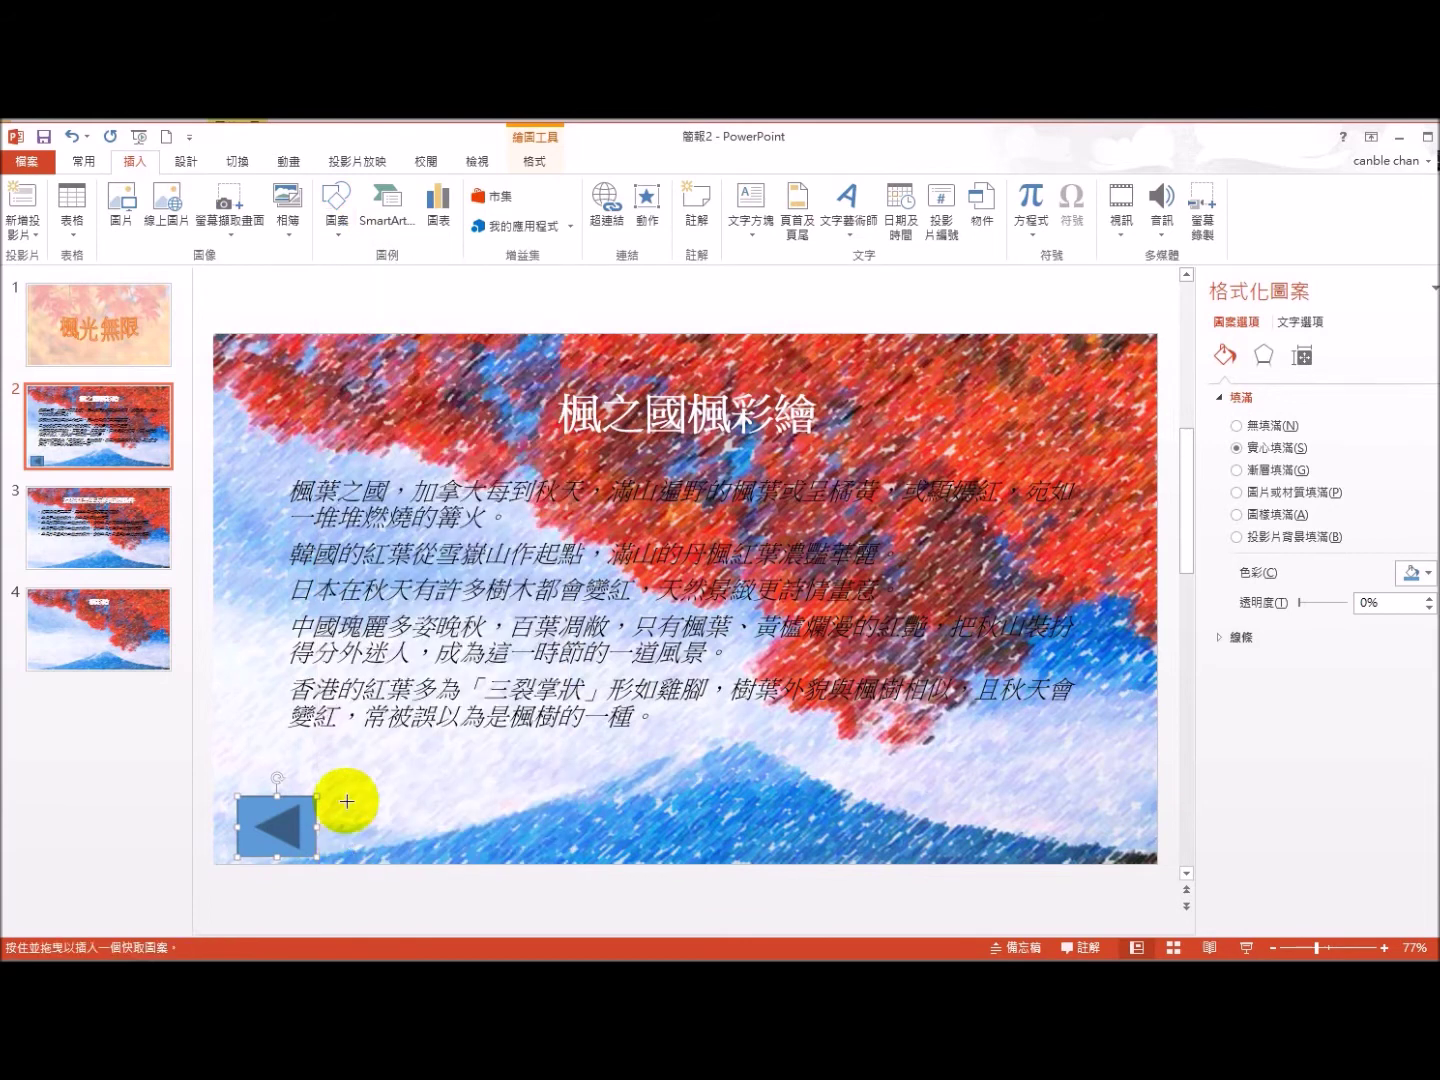
drag(340, 795, 419, 857)
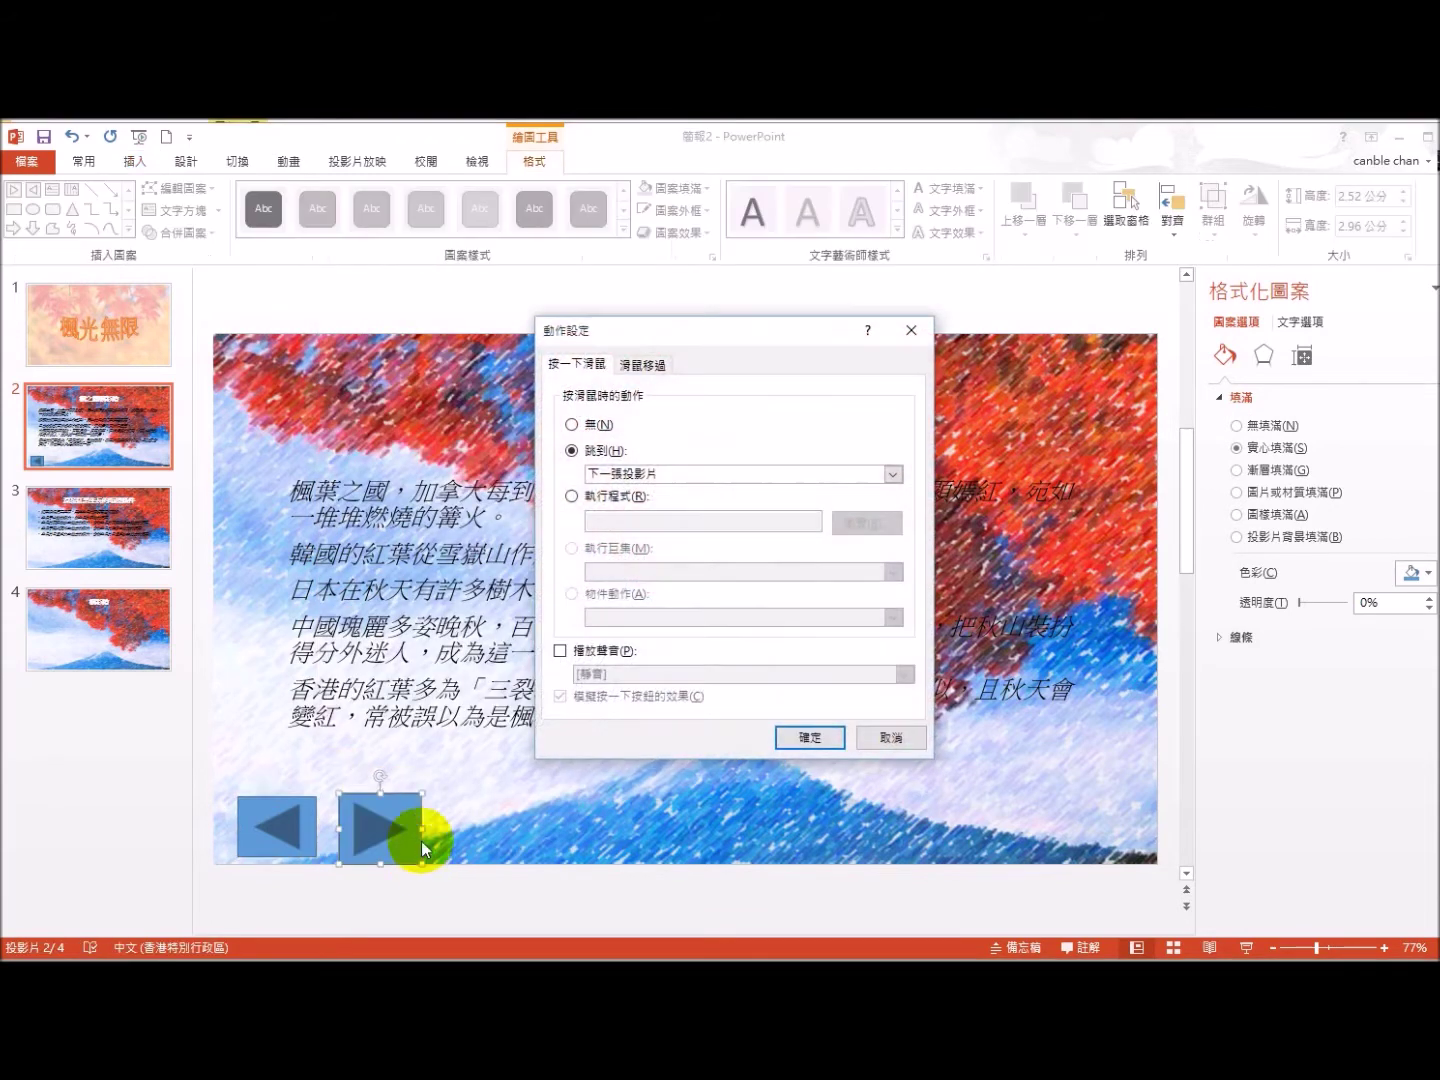
click(830, 740)
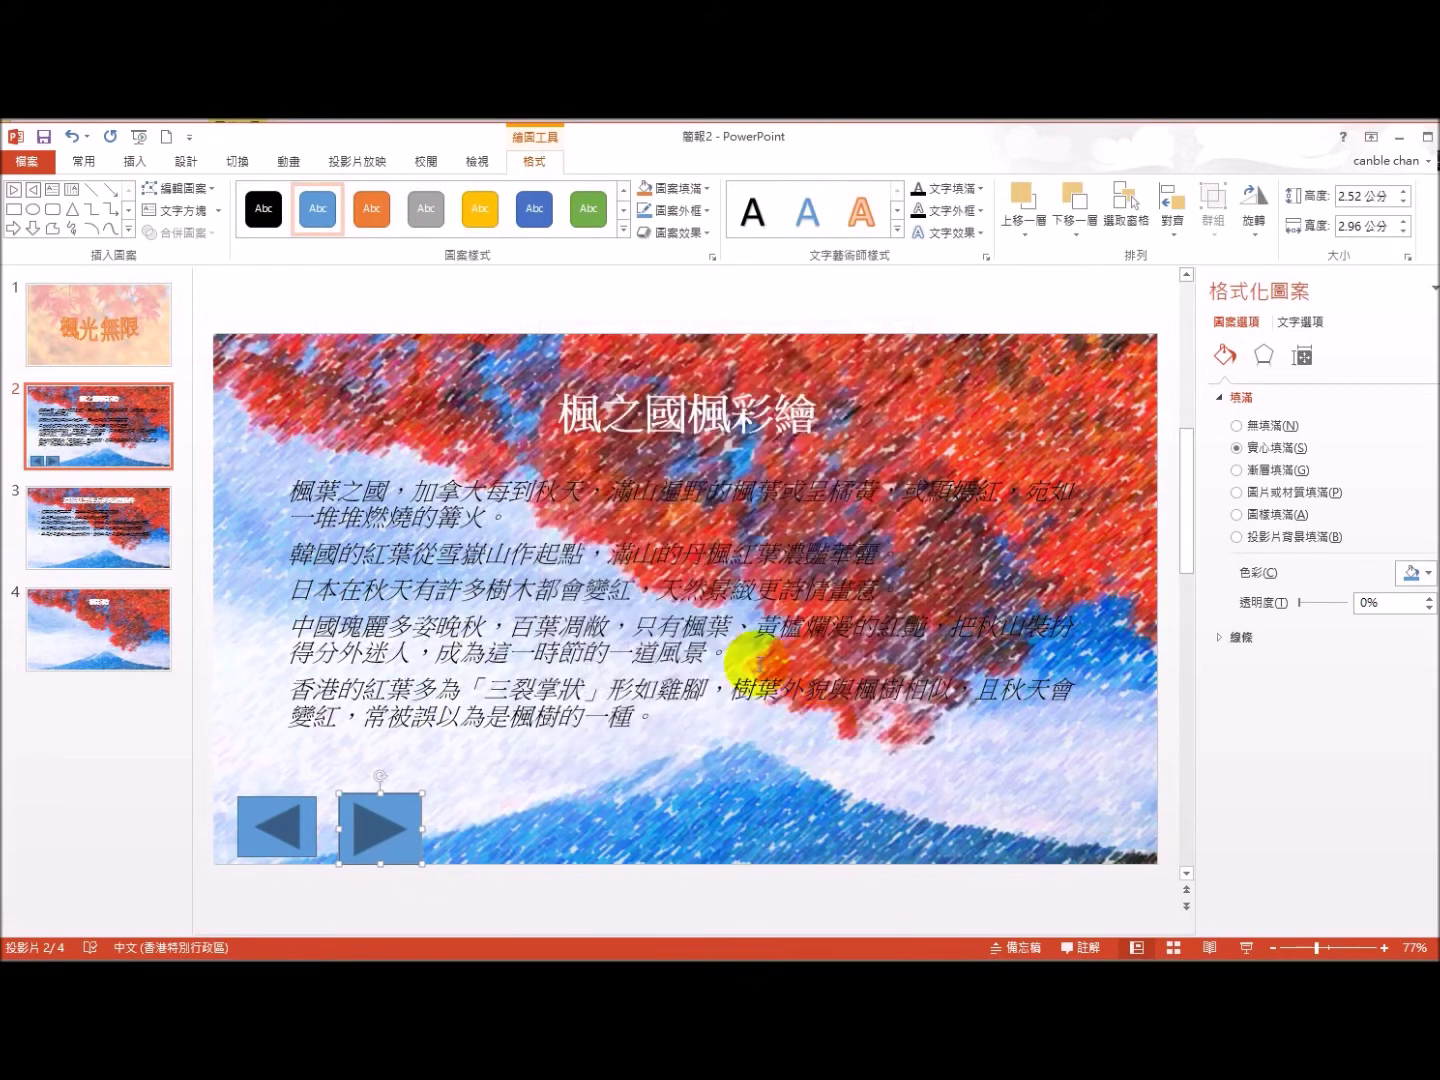
click(74, 526)
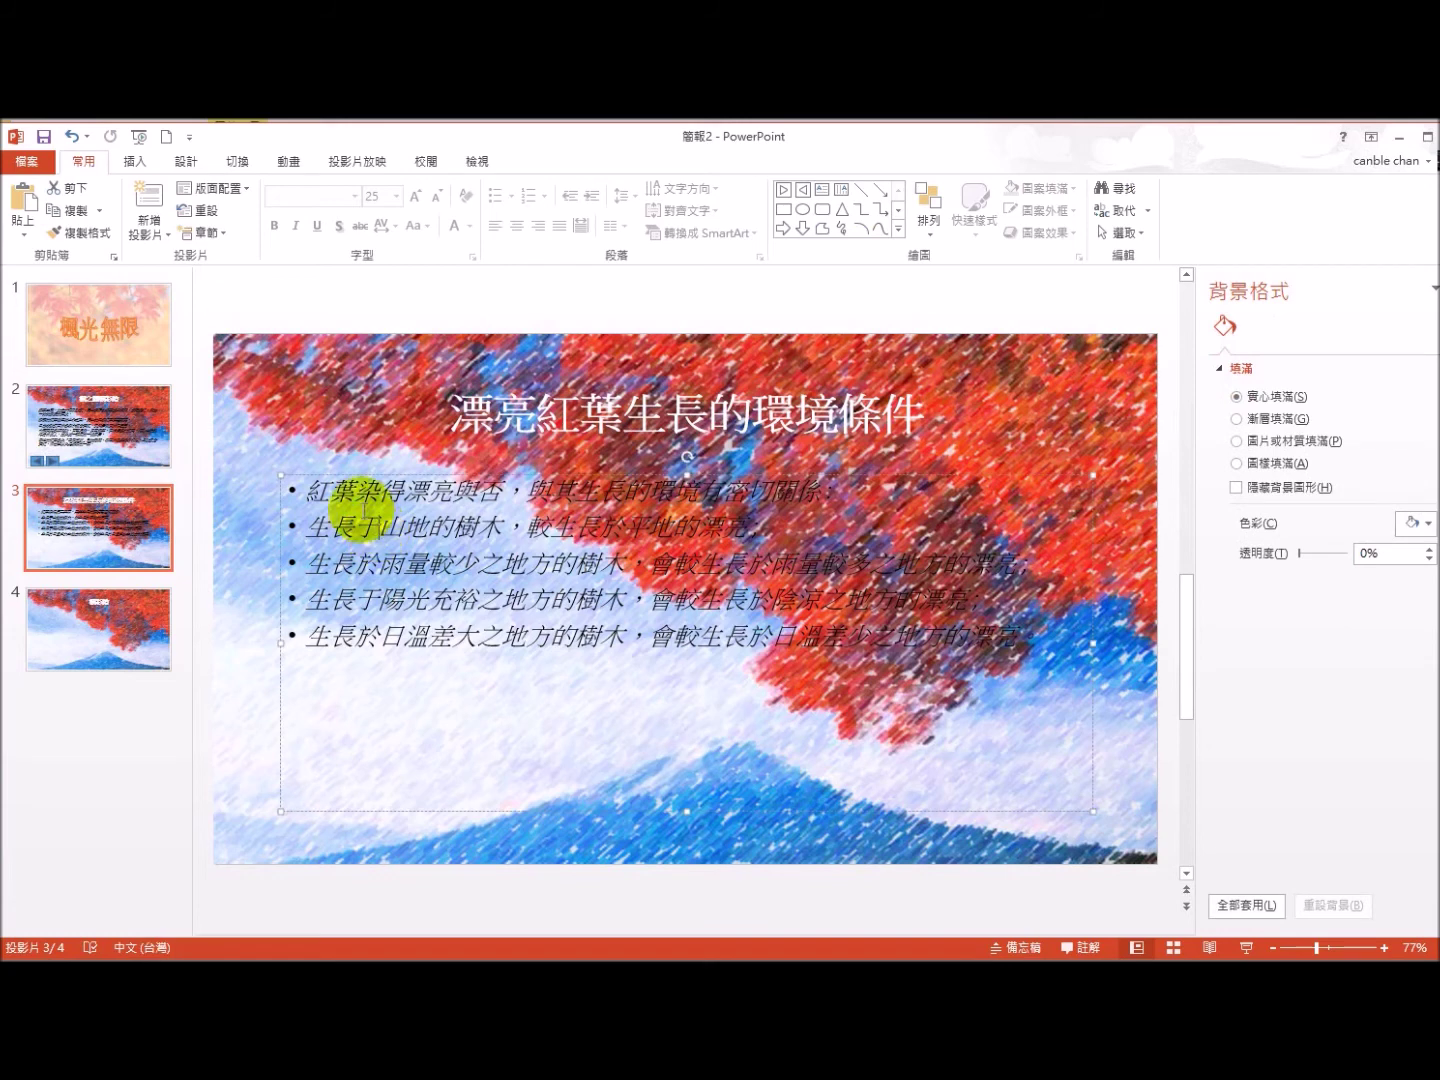
Step: Apply arrowhead bullets to the five paragraphs in slide 3's body text box
click(331, 472)
click(331, 476)
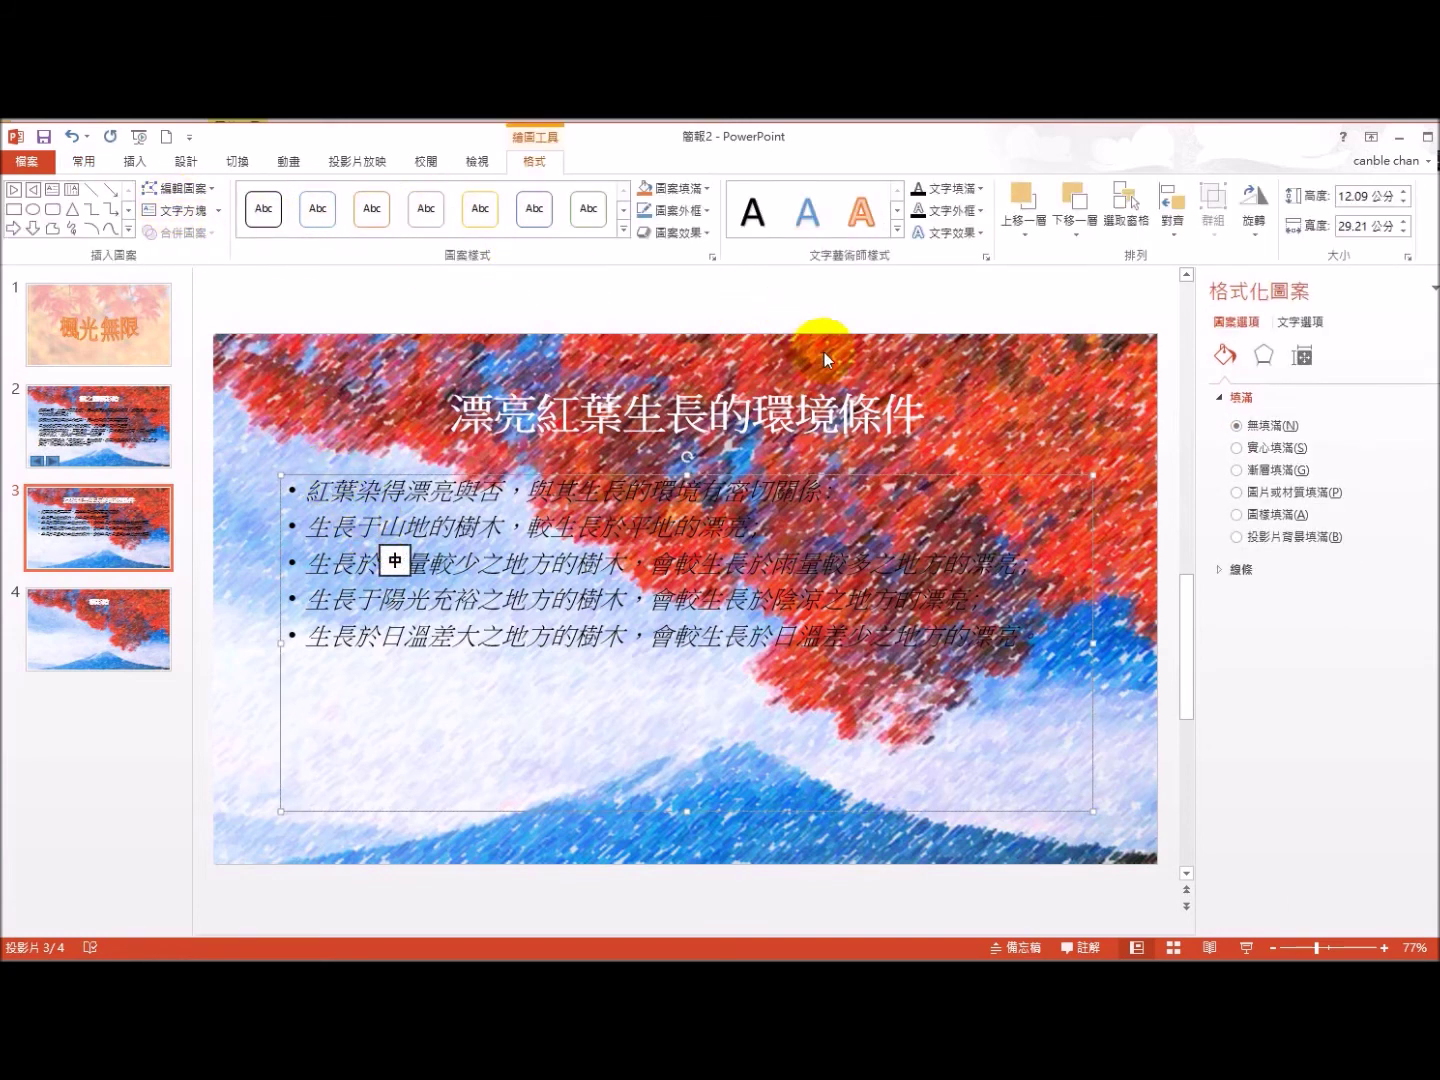
click(95, 163)
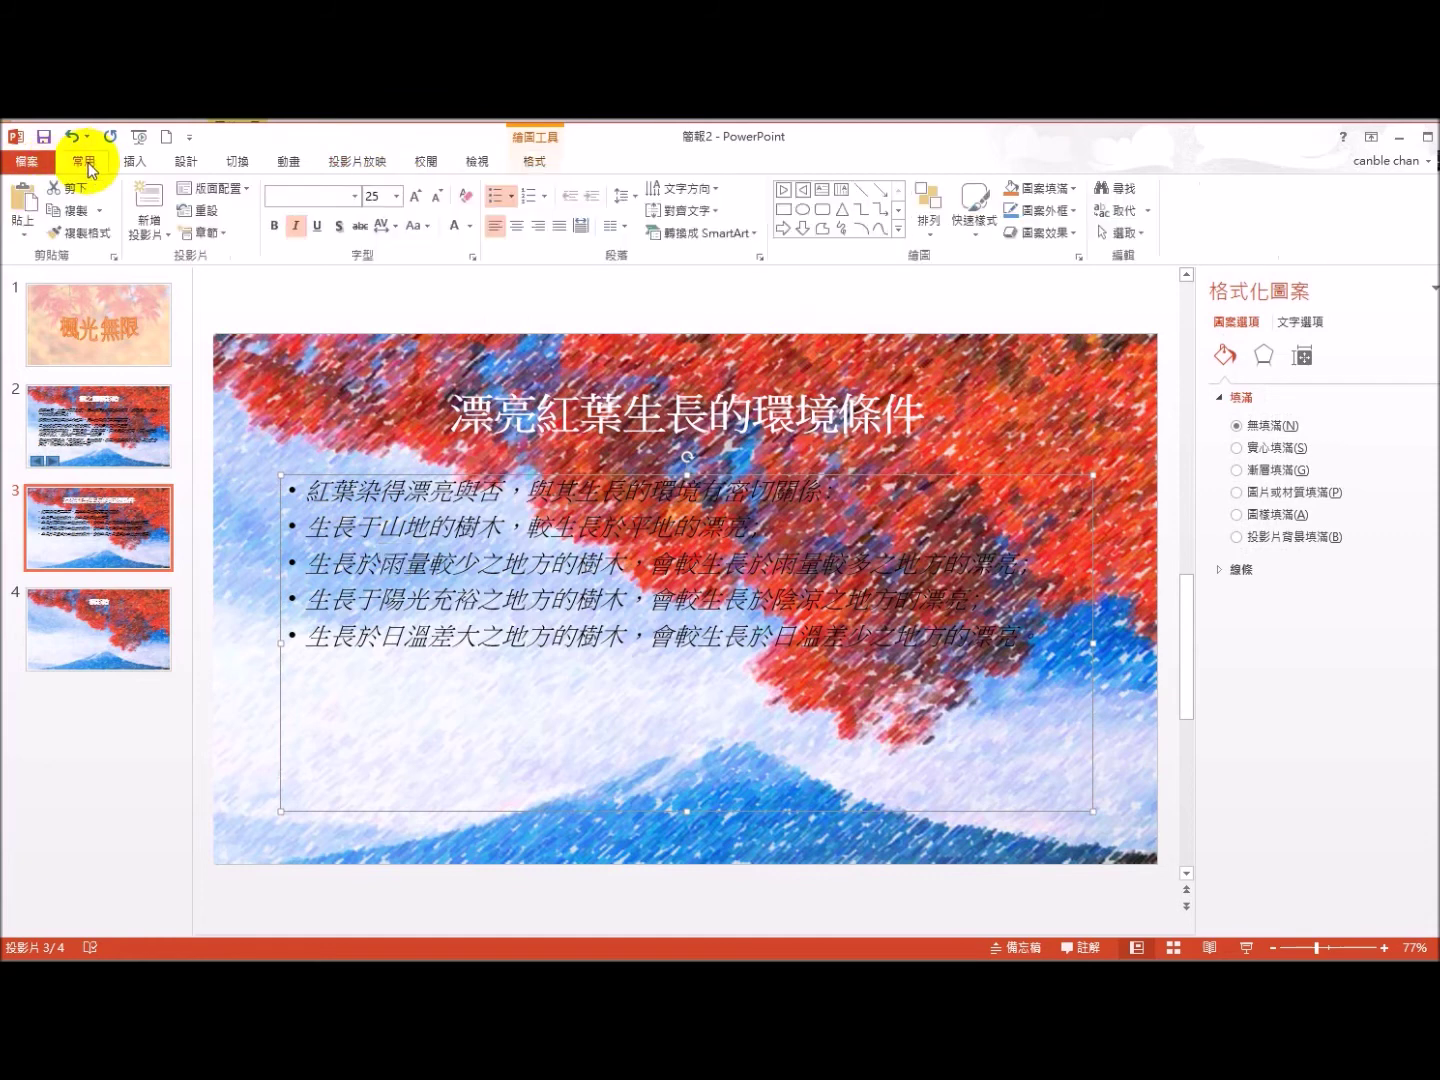
click(512, 198)
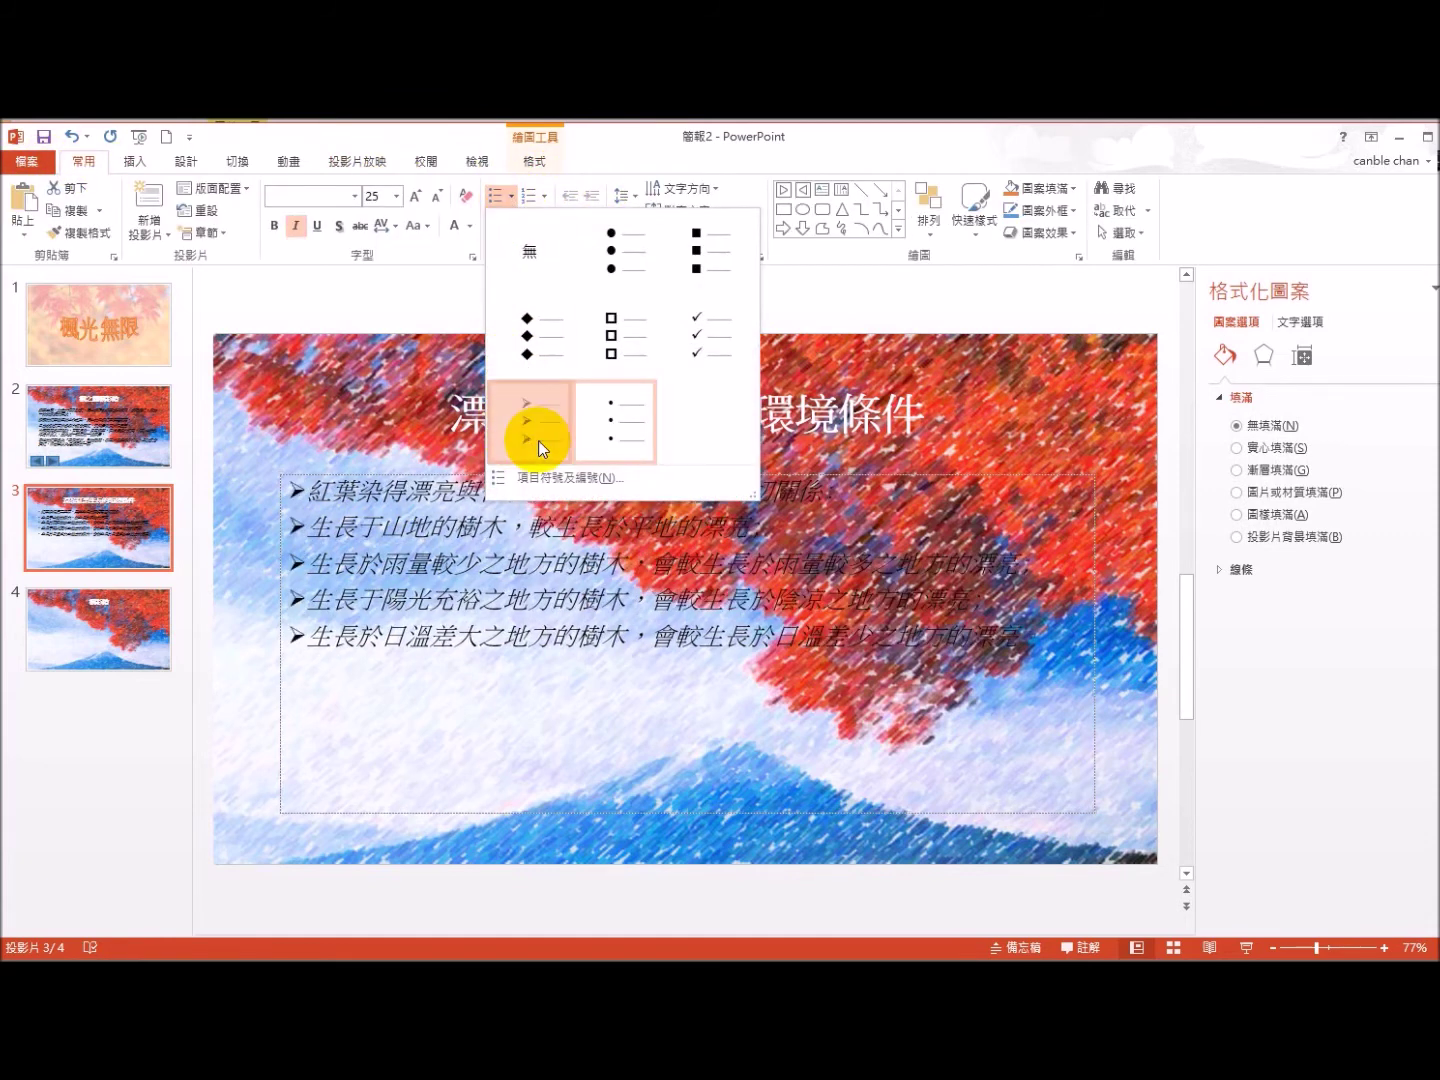
click(538, 440)
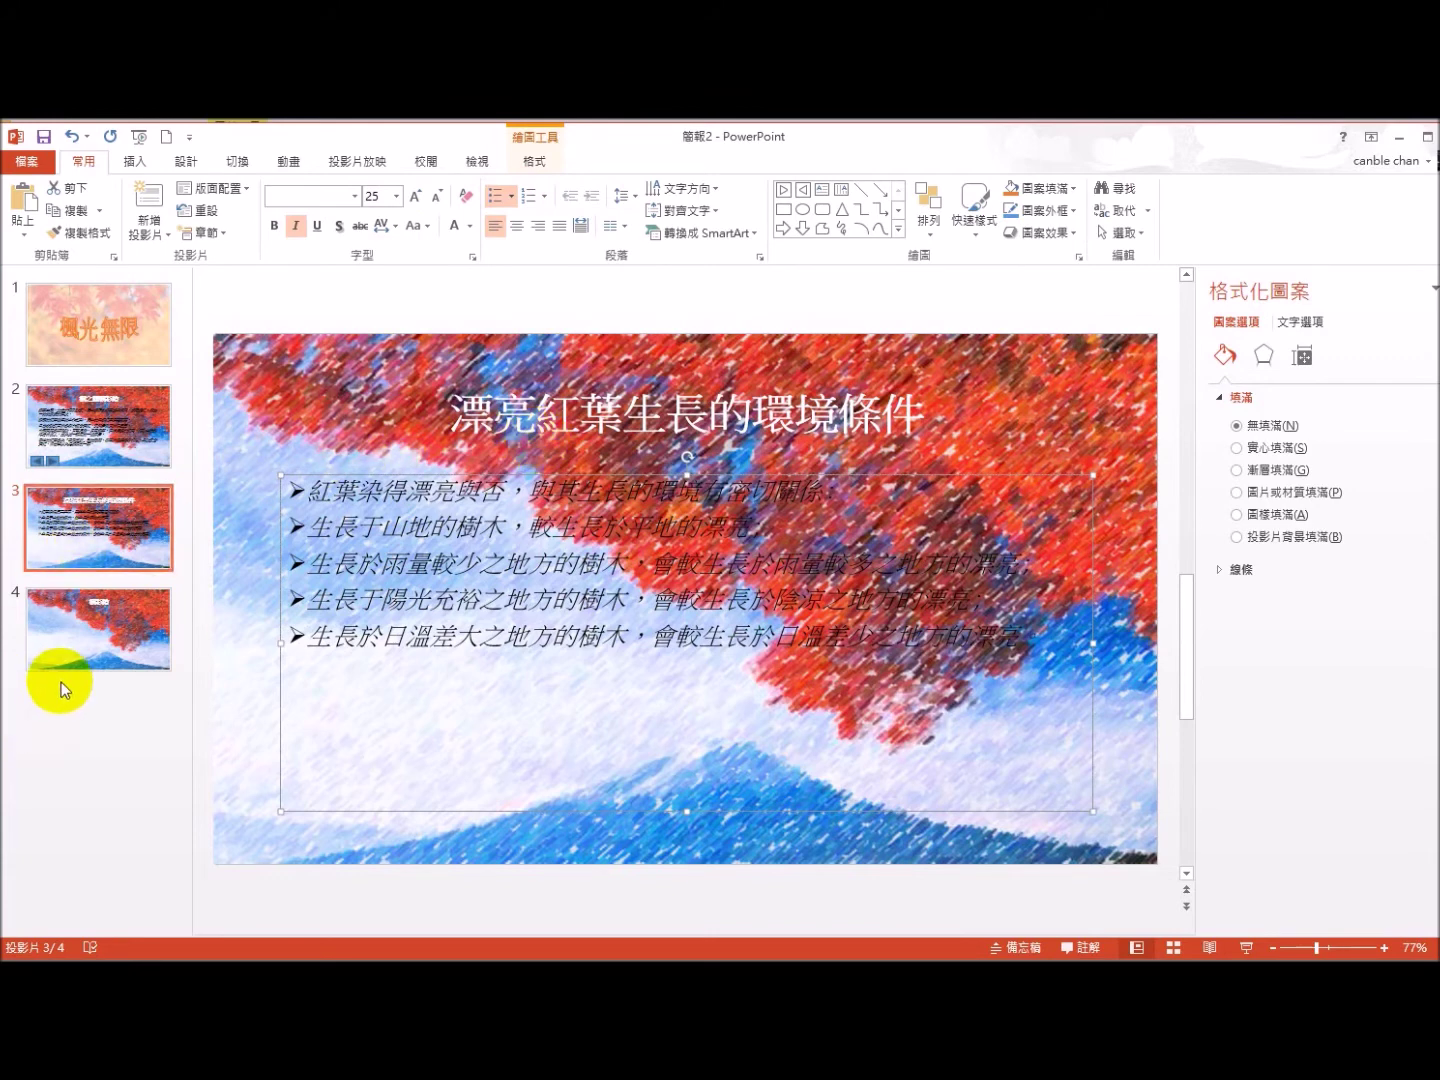
click(217, 707)
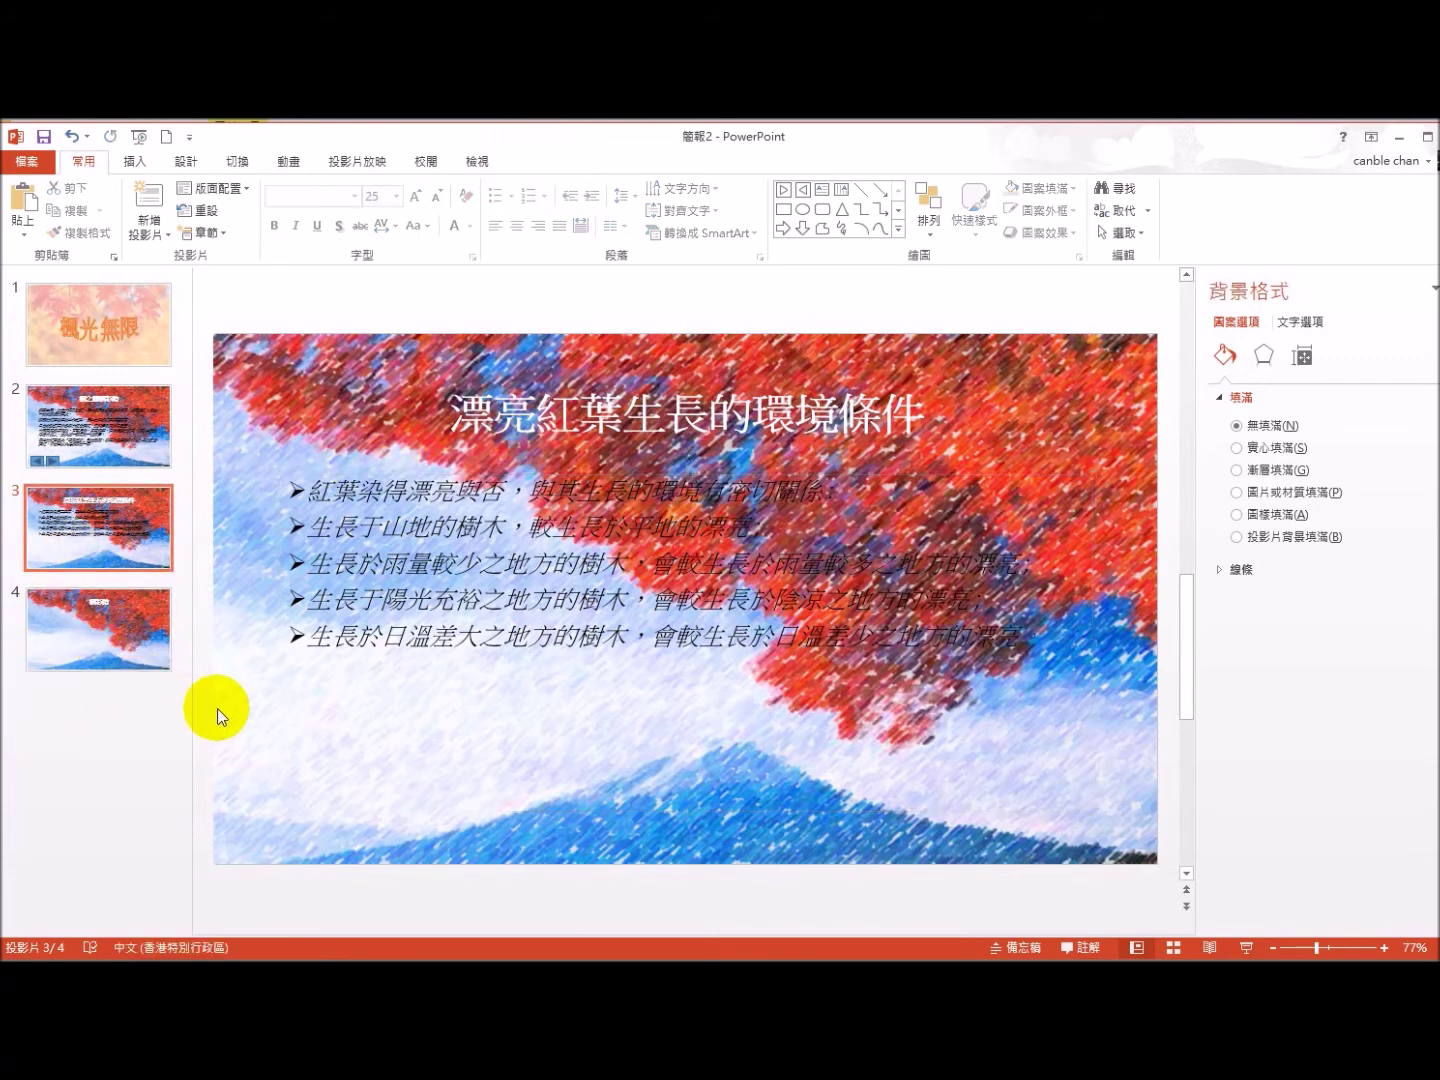
Step: Draw a Back action button at slide 3's bottom-left, linked to the previous slide
click(134, 161)
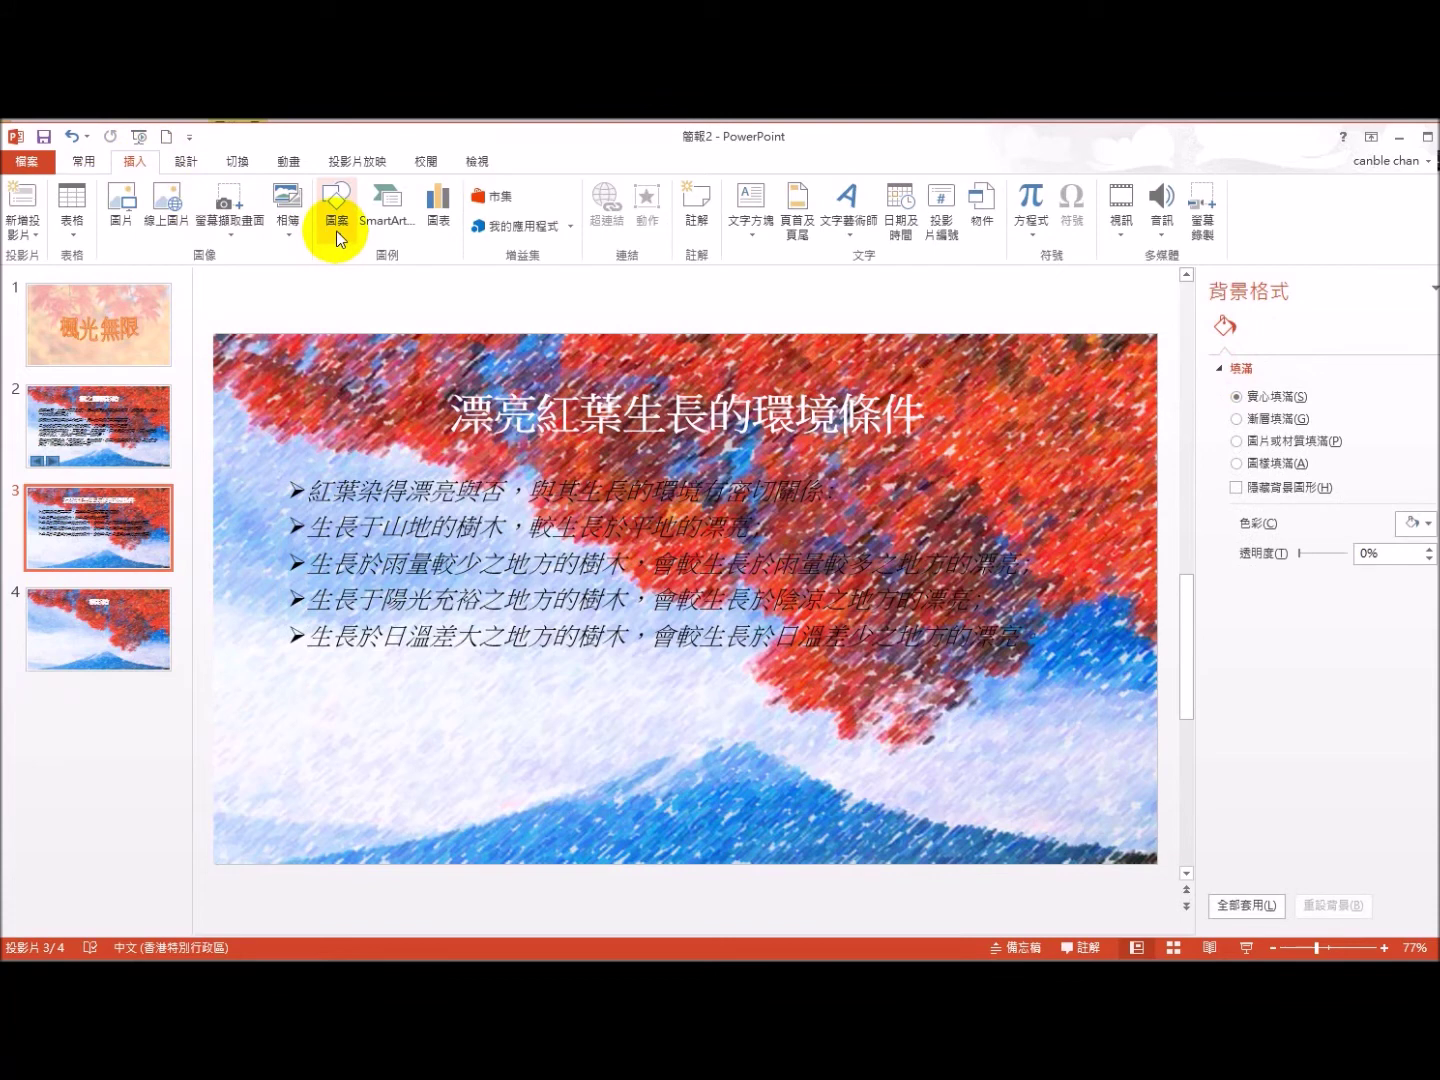
click(336, 201)
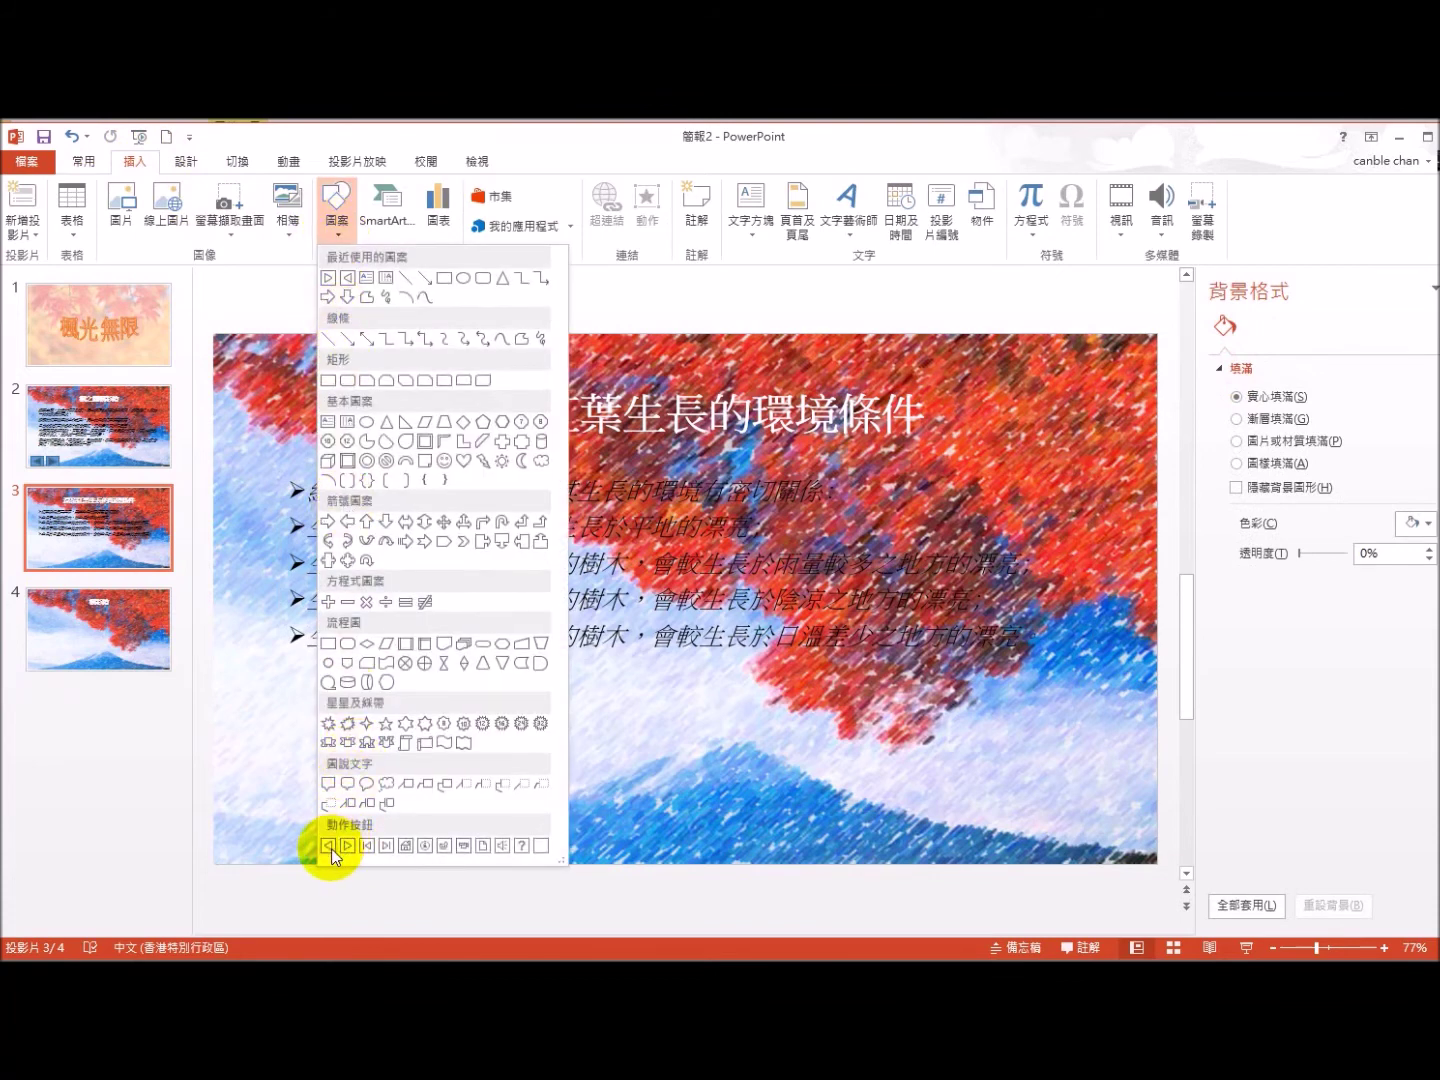
click(329, 846)
mouse_move(273, 788)
mouse_down()
mouse_move(315, 807)
mouse_move(325, 850)
mouse_up()
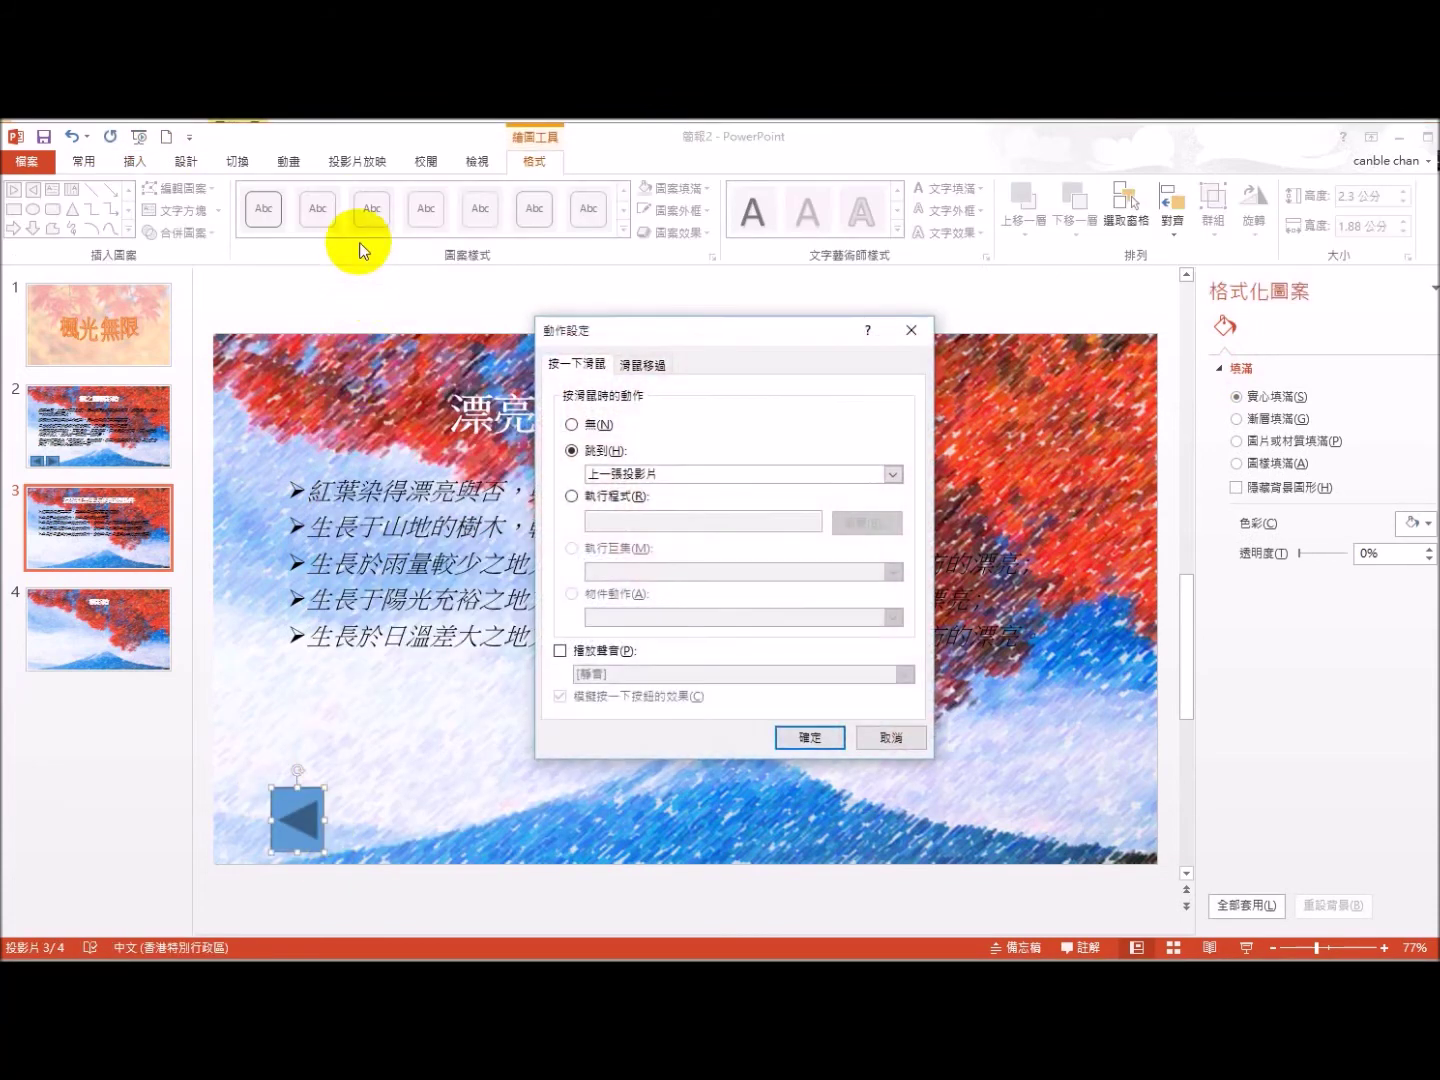
click(803, 738)
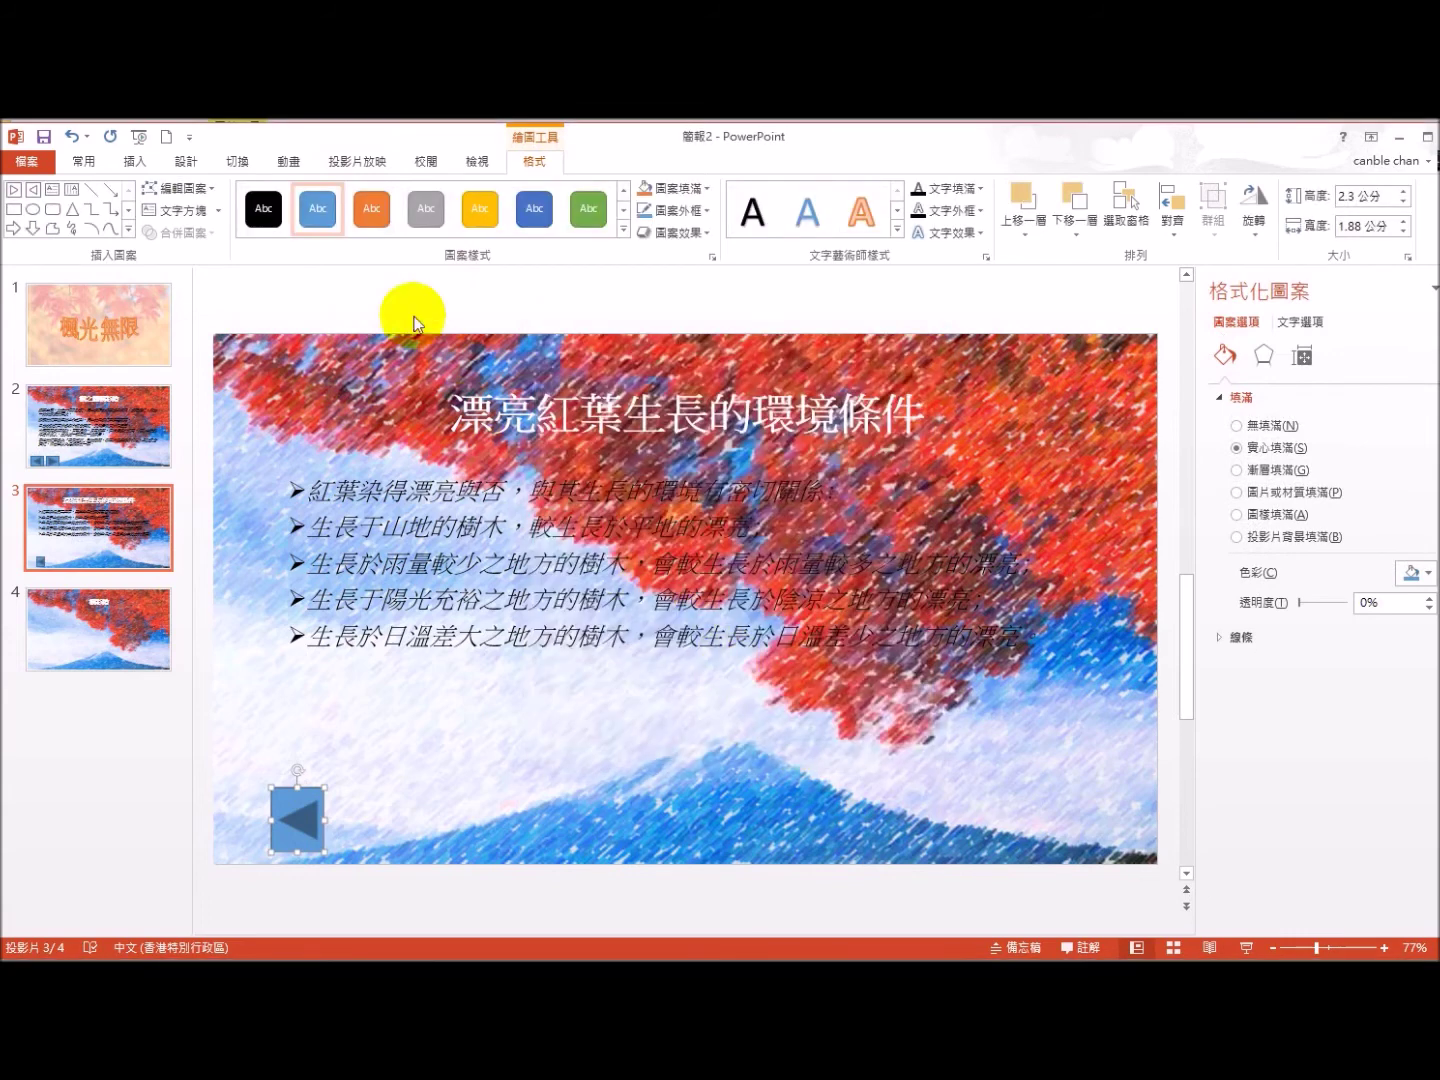
Step: Add a Forward action button beside it, linked to the next slide
click(134, 161)
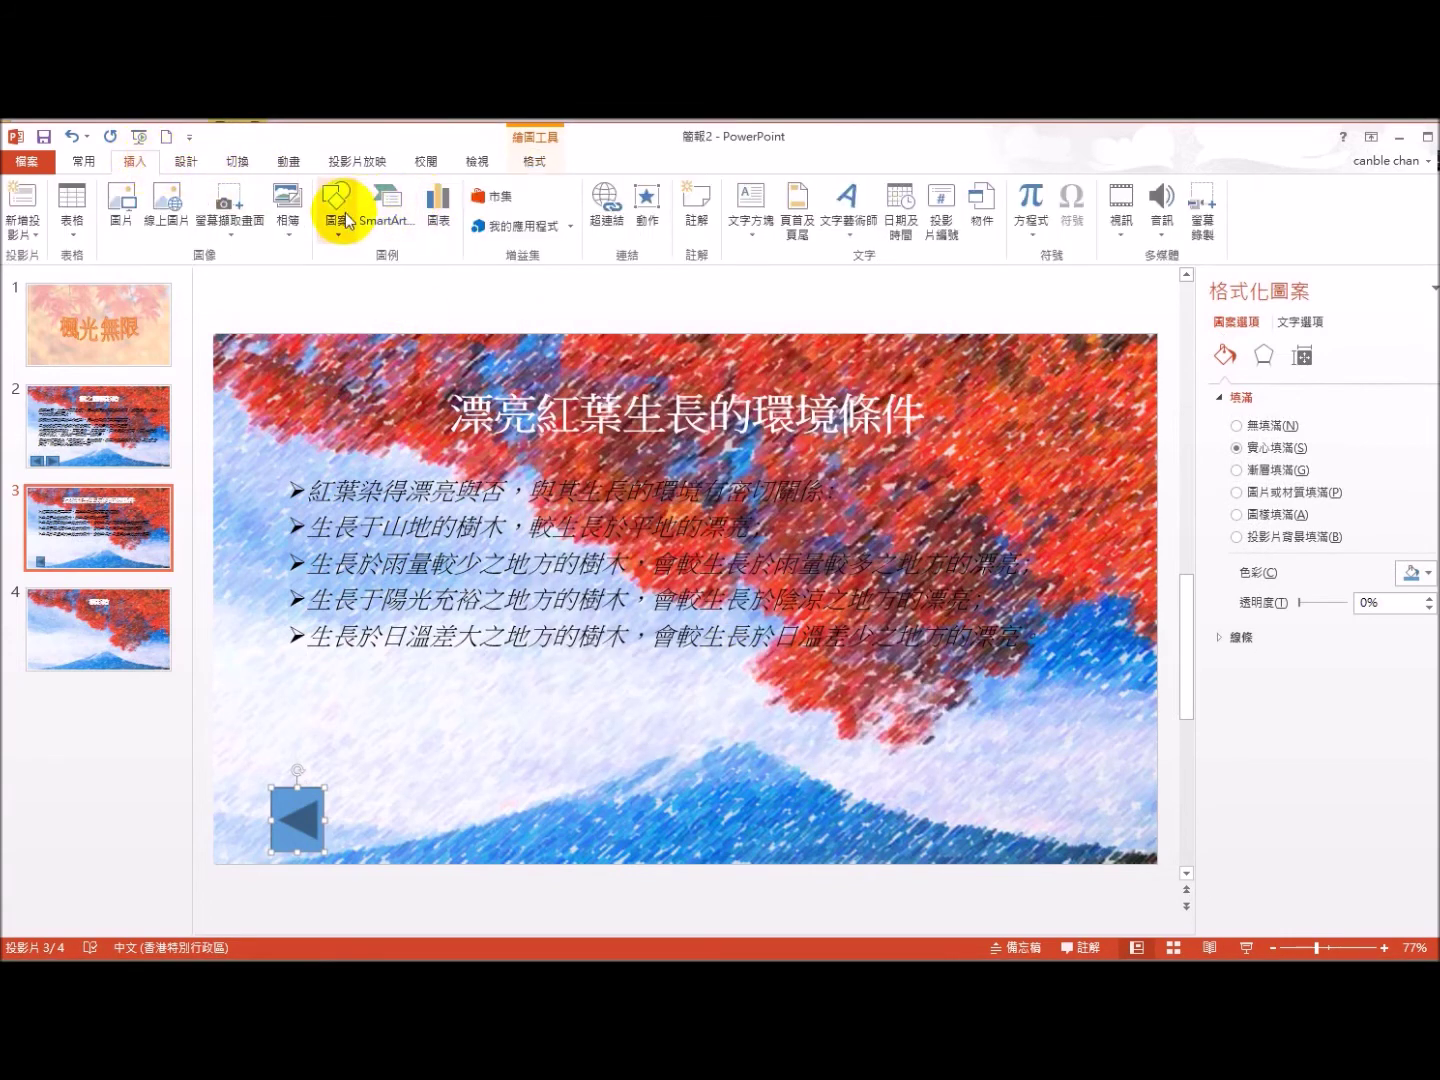
click(337, 205)
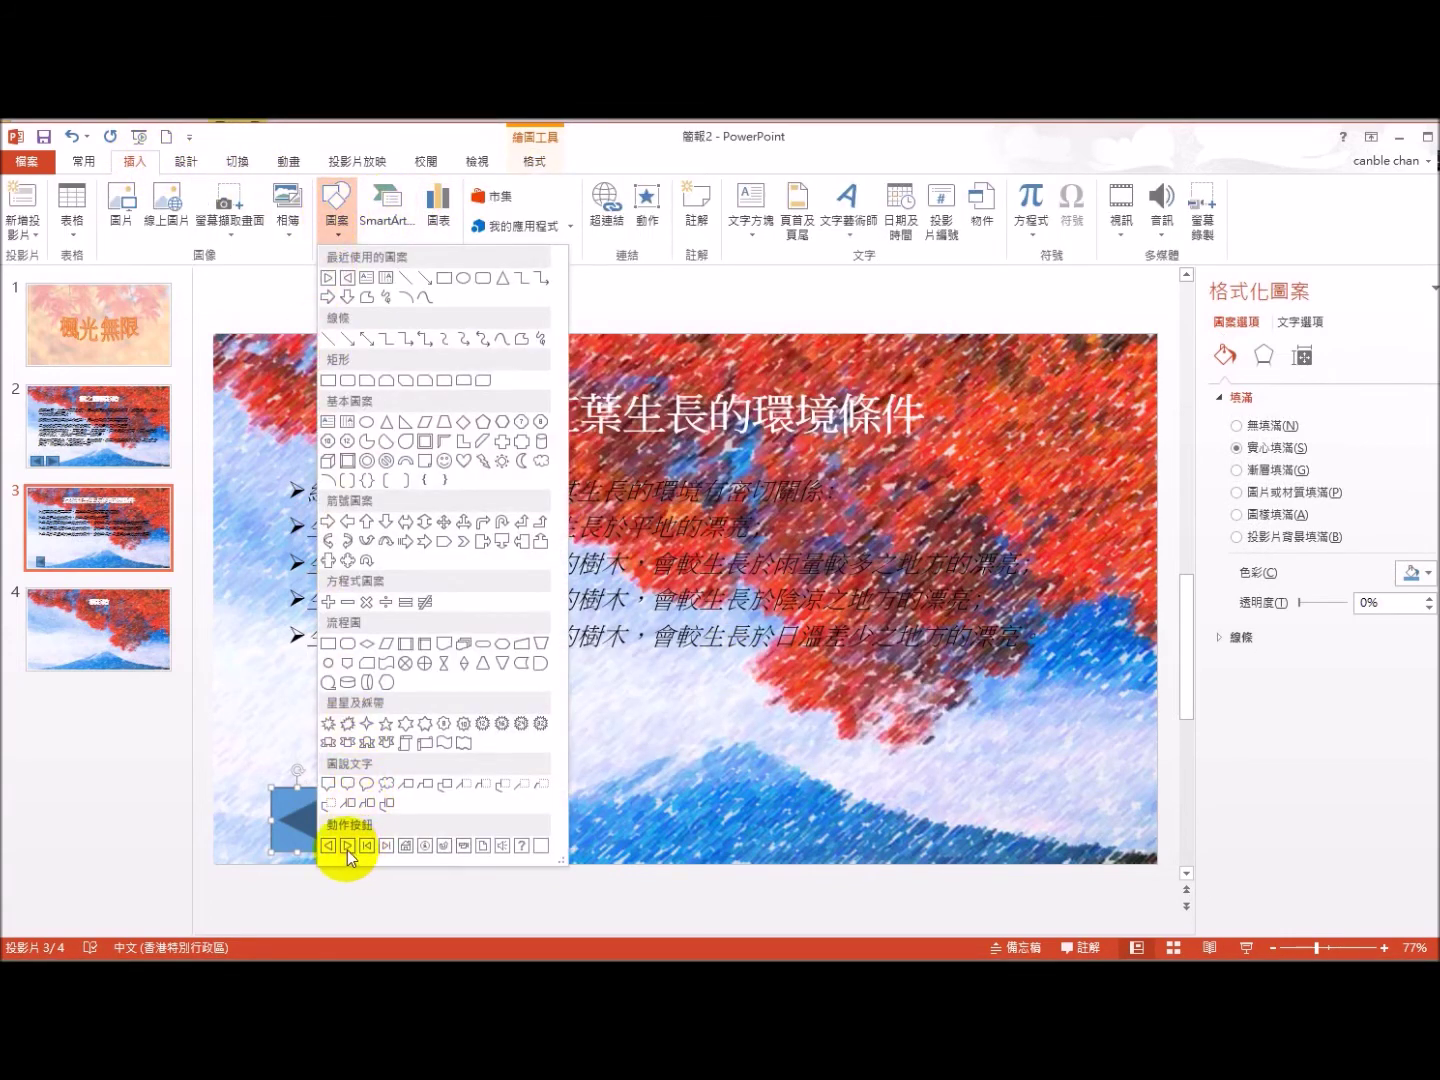
click(346, 848)
drag(343, 784, 397, 851)
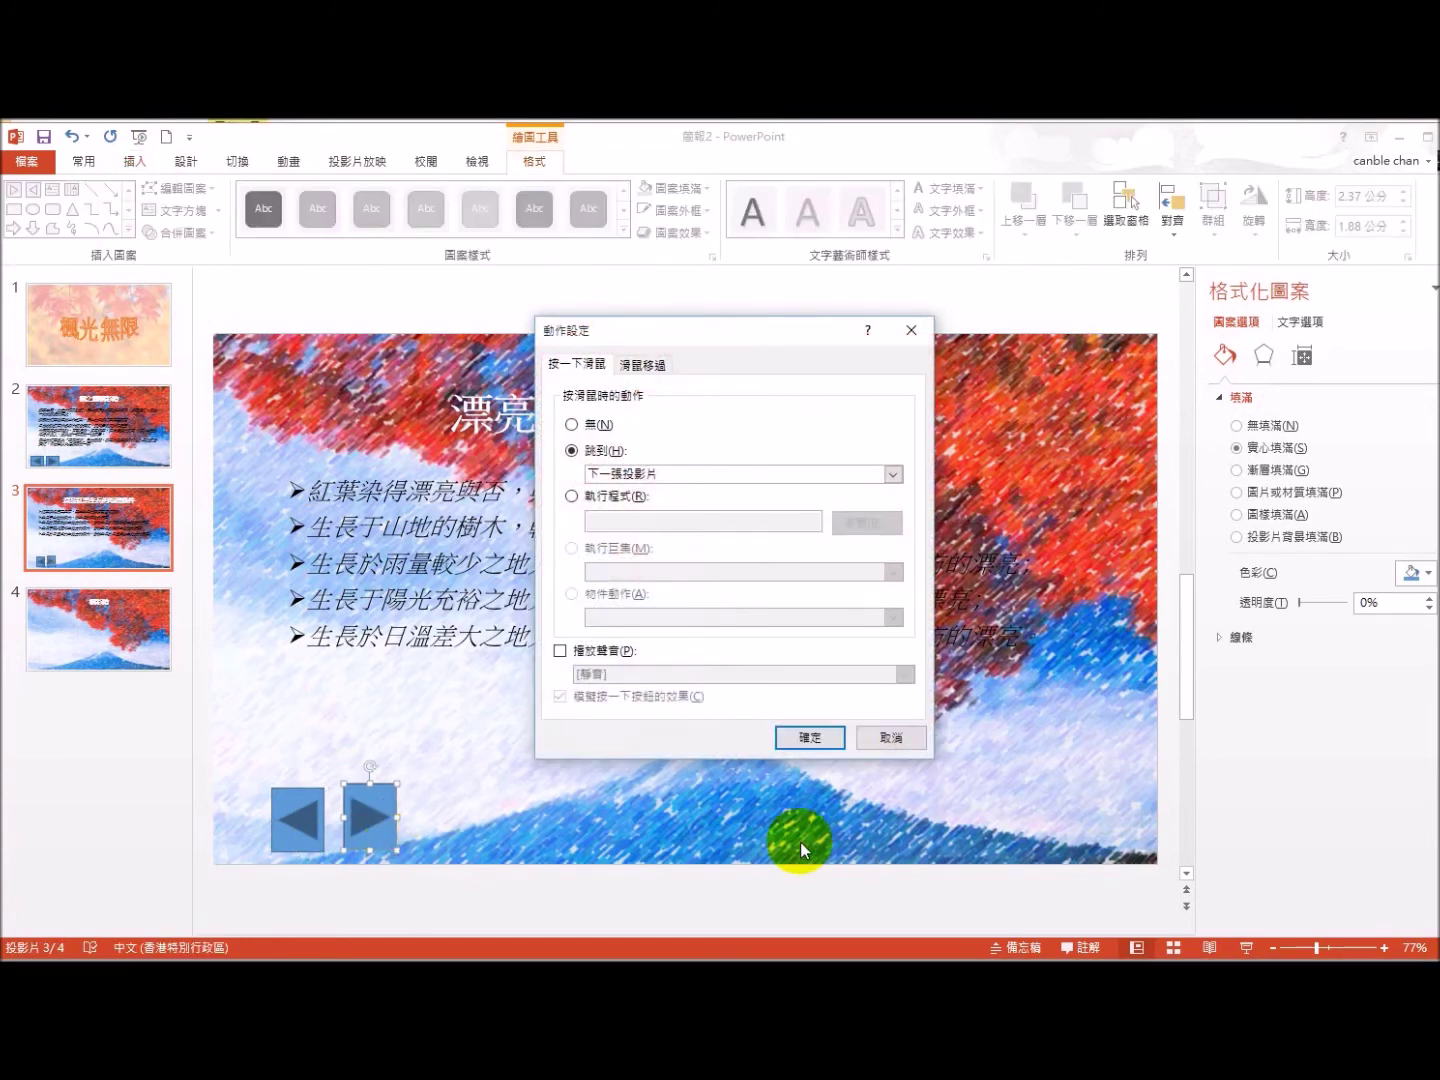
click(806, 740)
click(669, 806)
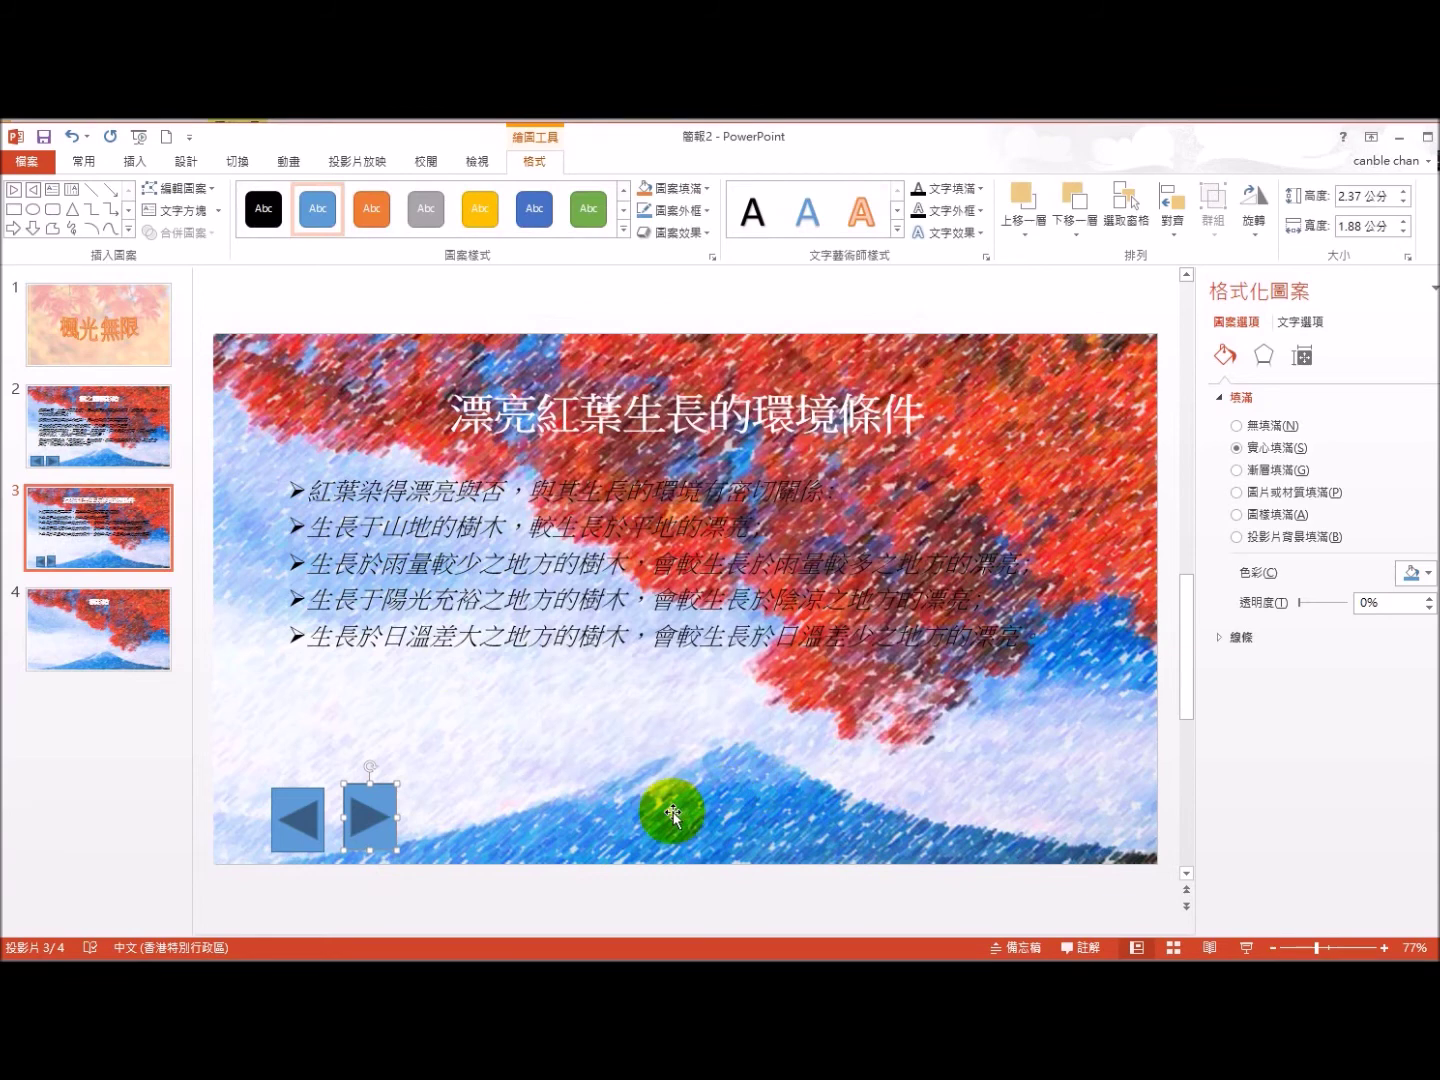
click(48, 633)
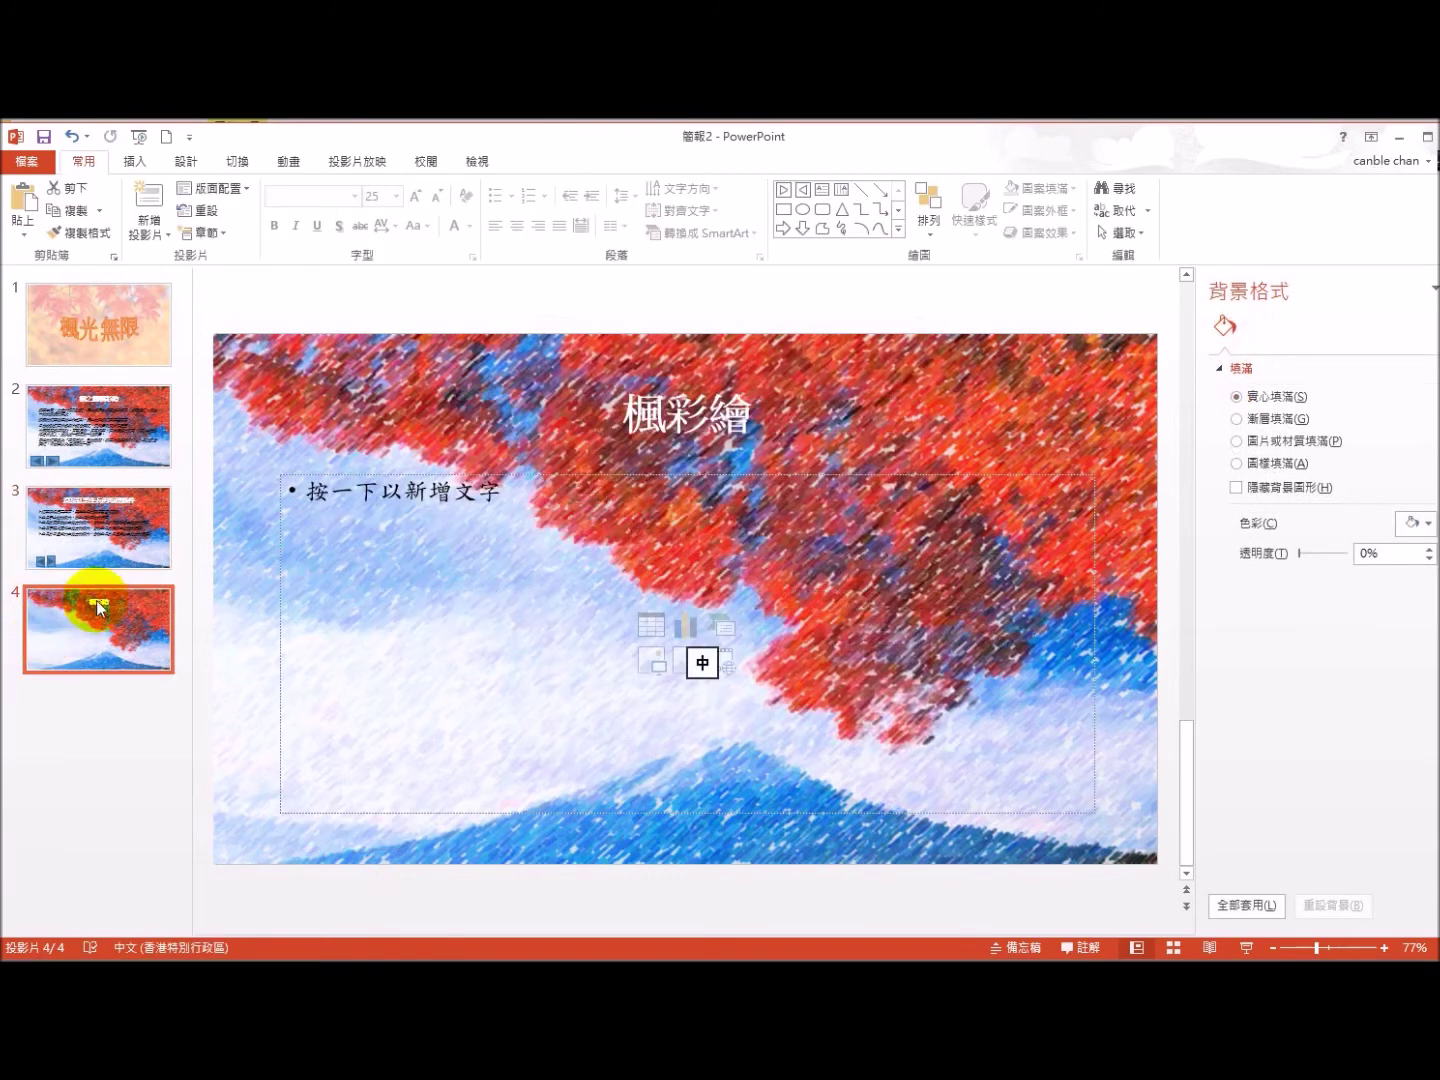
Step: Draw a Back action button at slide 4's bottom-left, linked to the previous slide
click(133, 161)
click(336, 239)
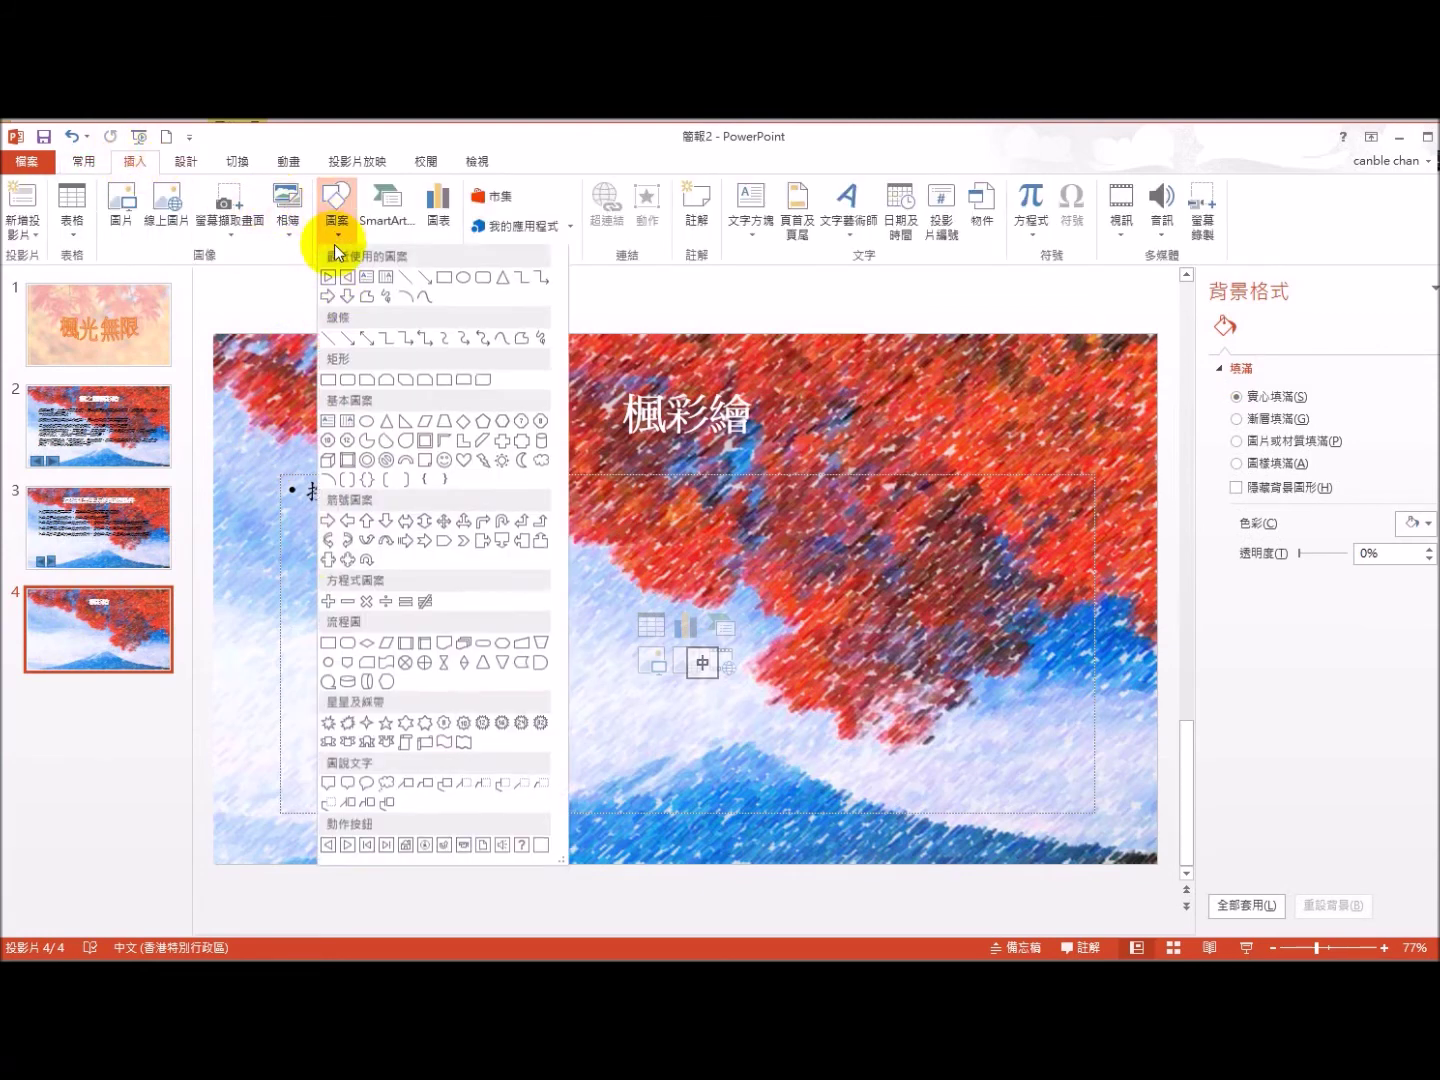
click(328, 846)
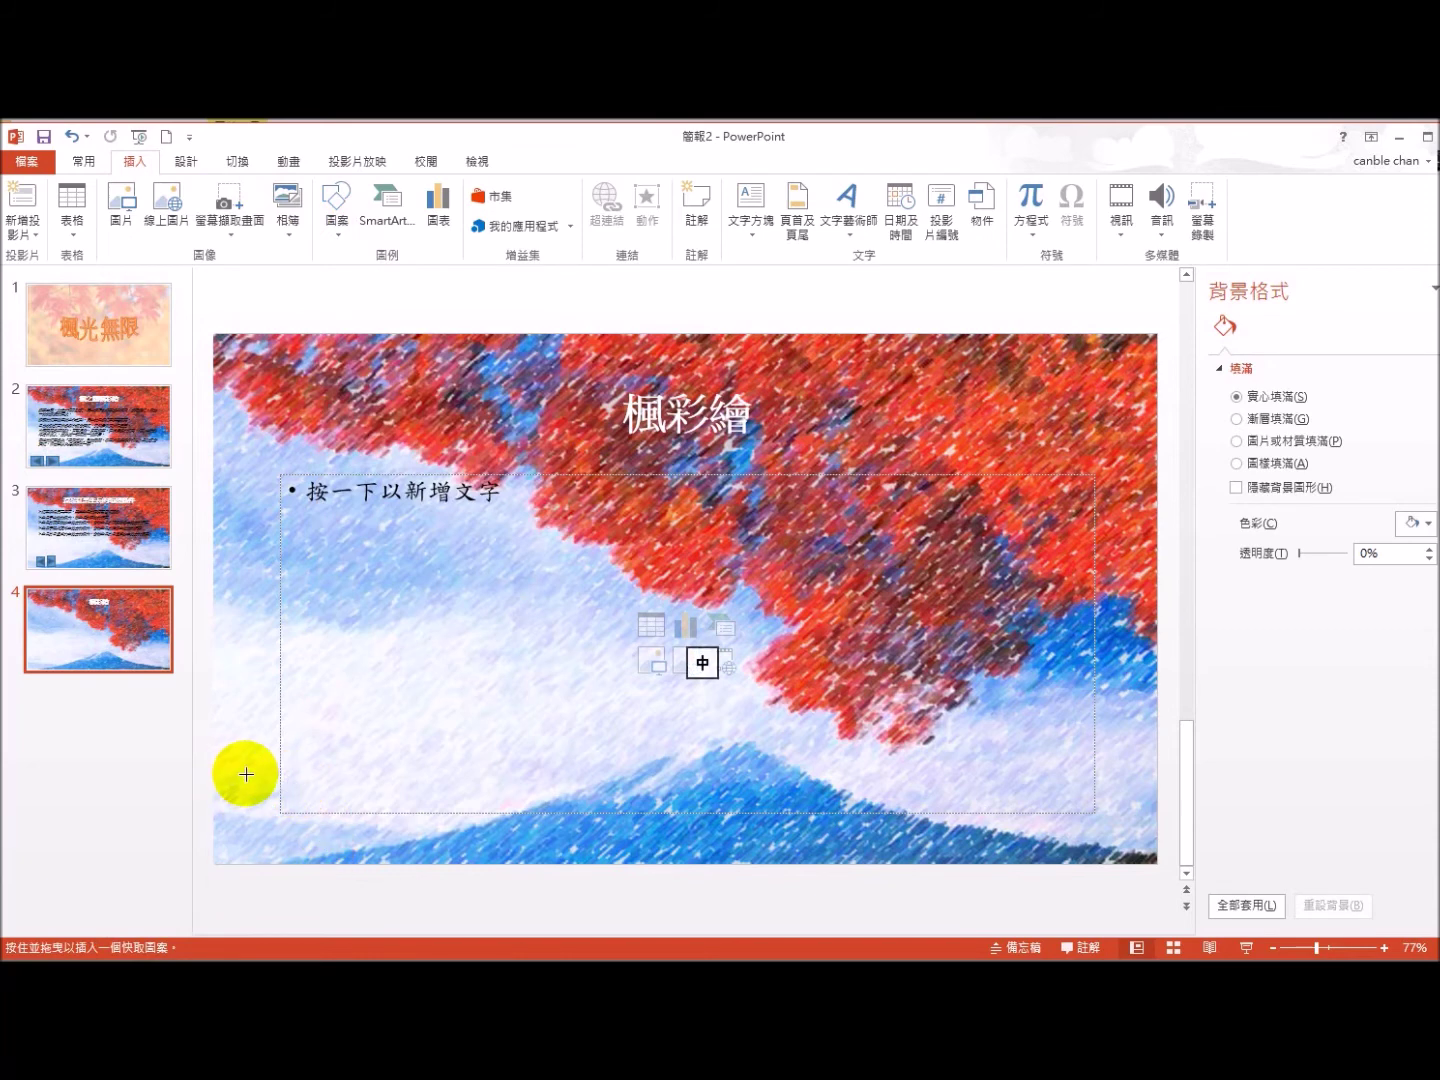
drag(259, 781, 313, 833)
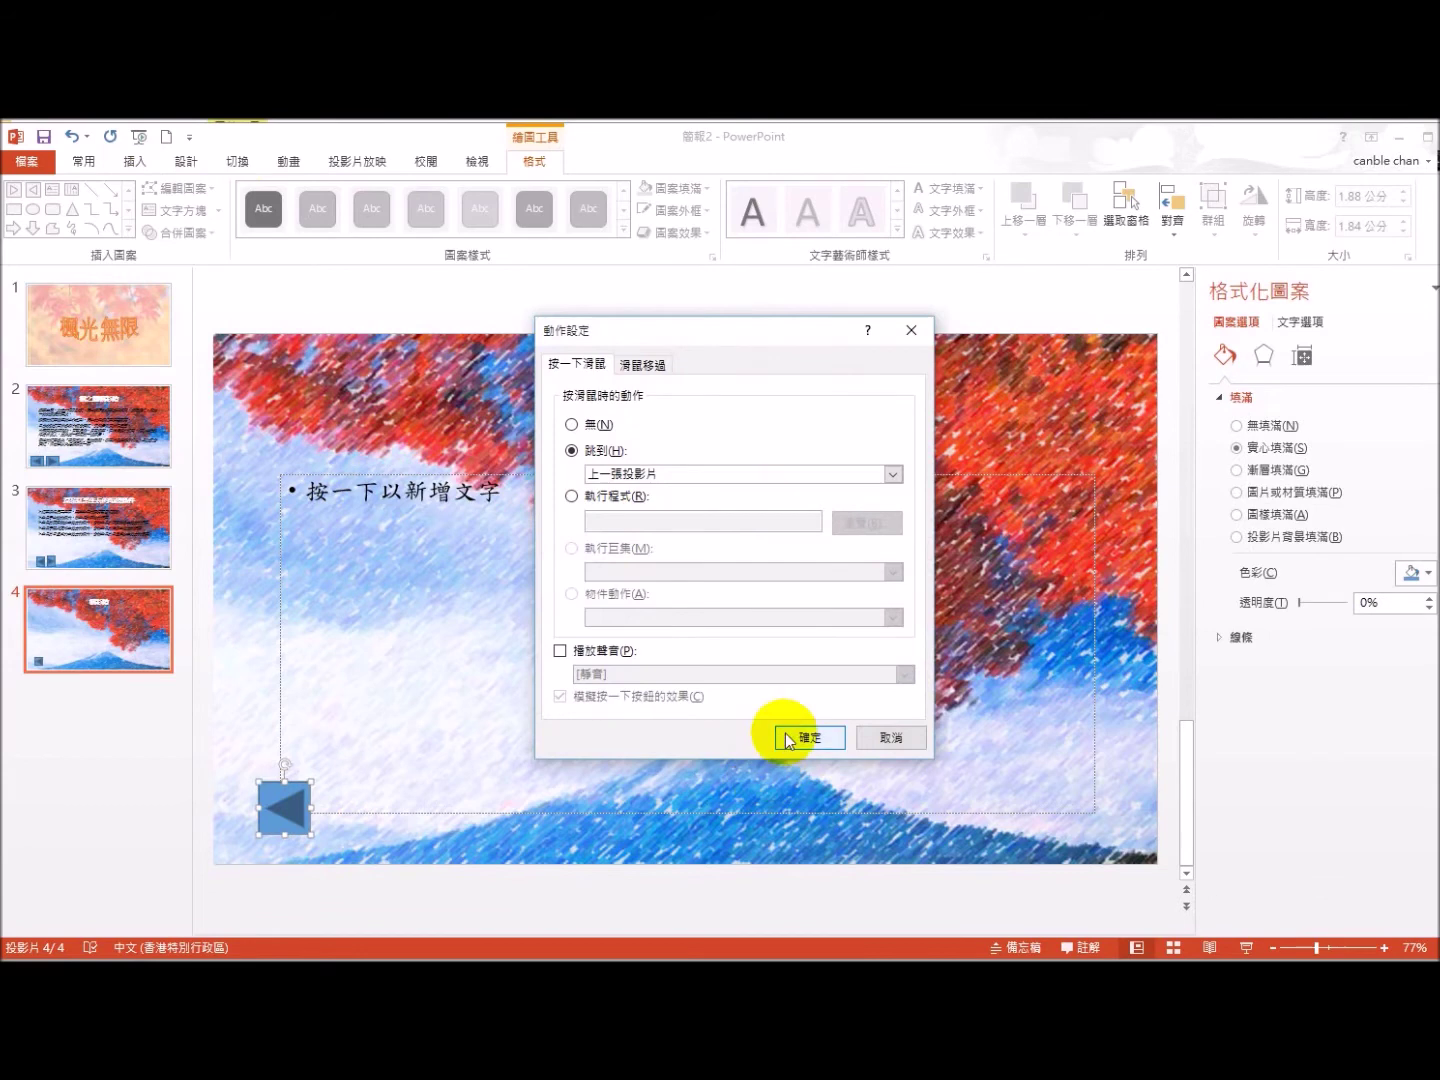
click(788, 731)
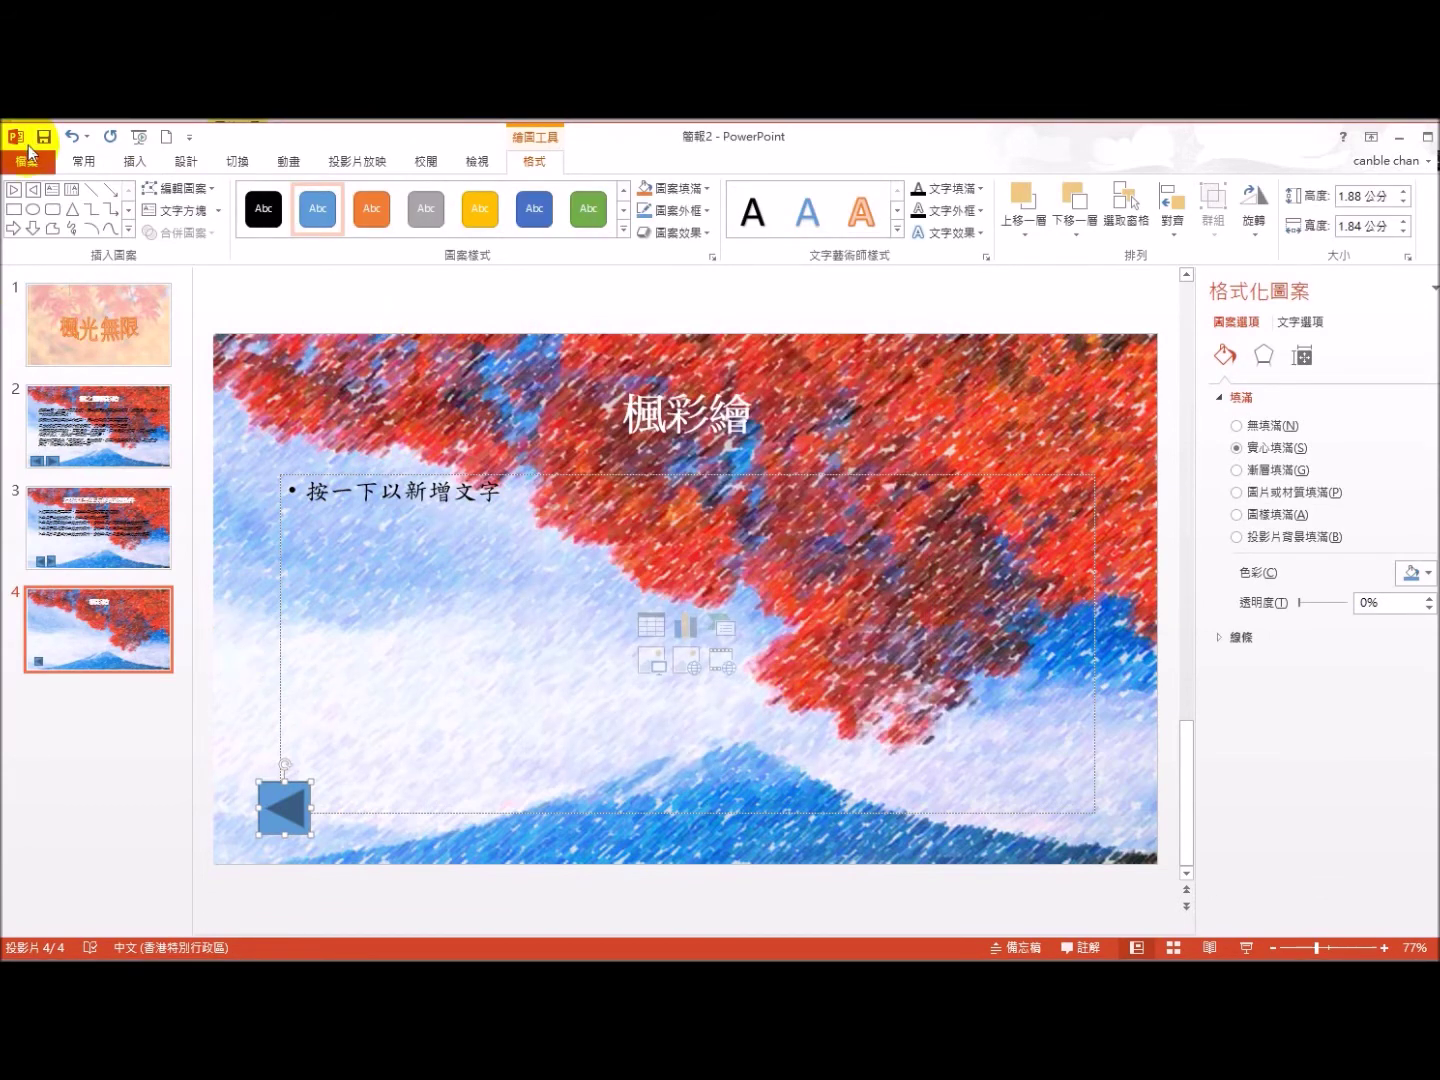
Step: Add a Home action button beside it, linked to the first slide
click(134, 161)
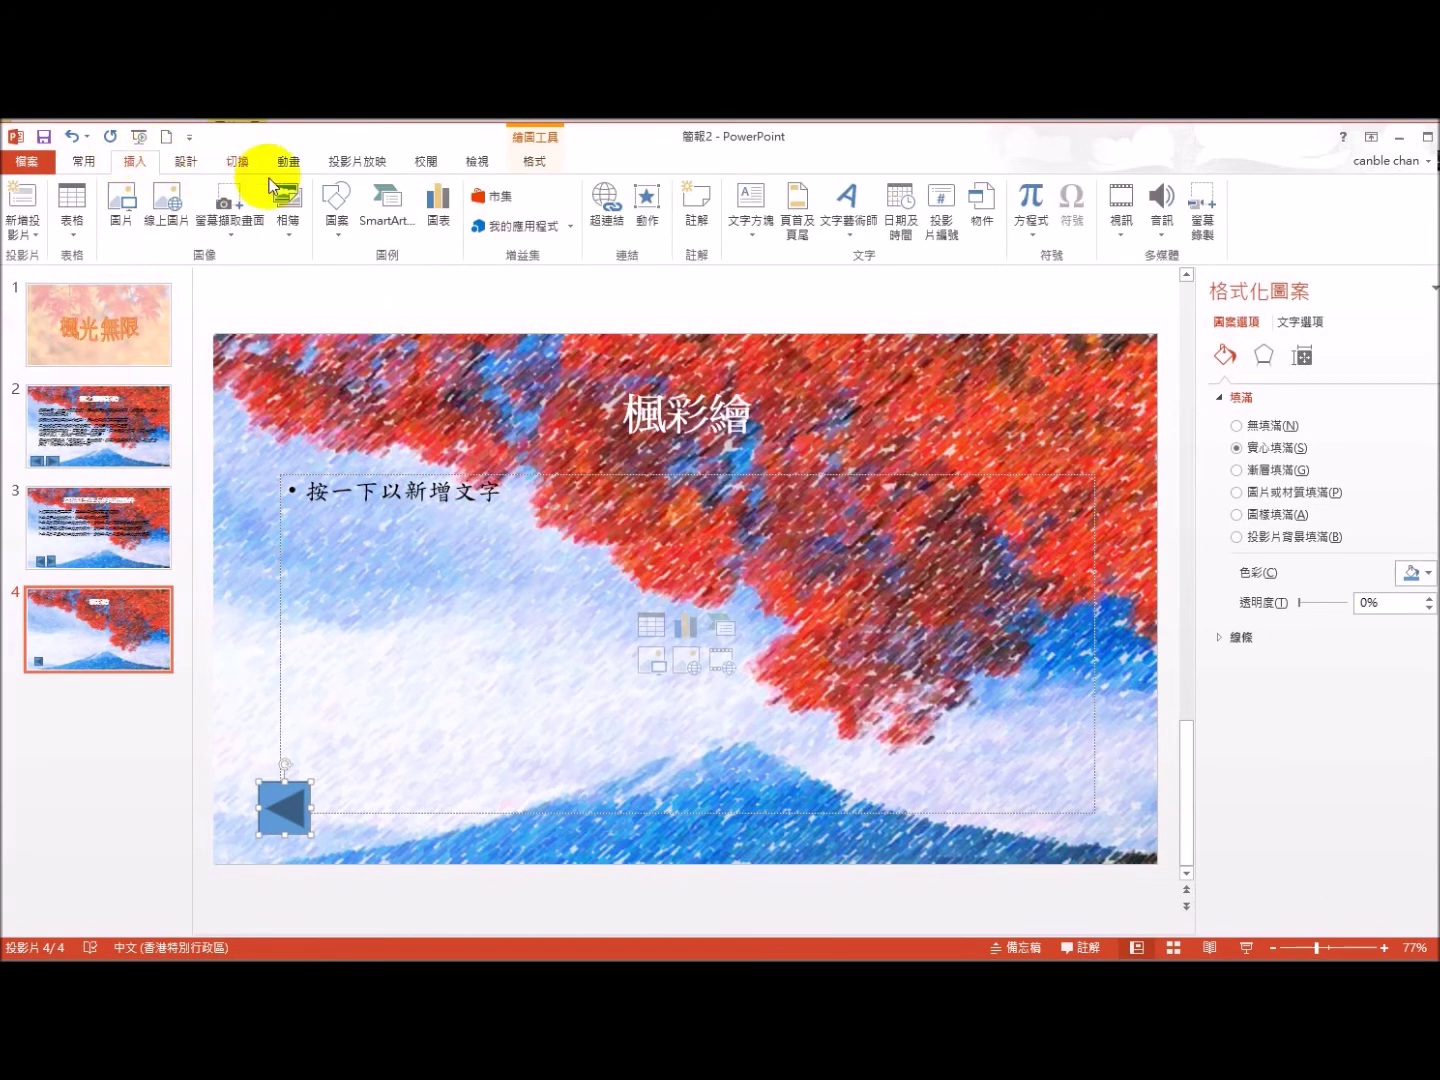
click(350, 244)
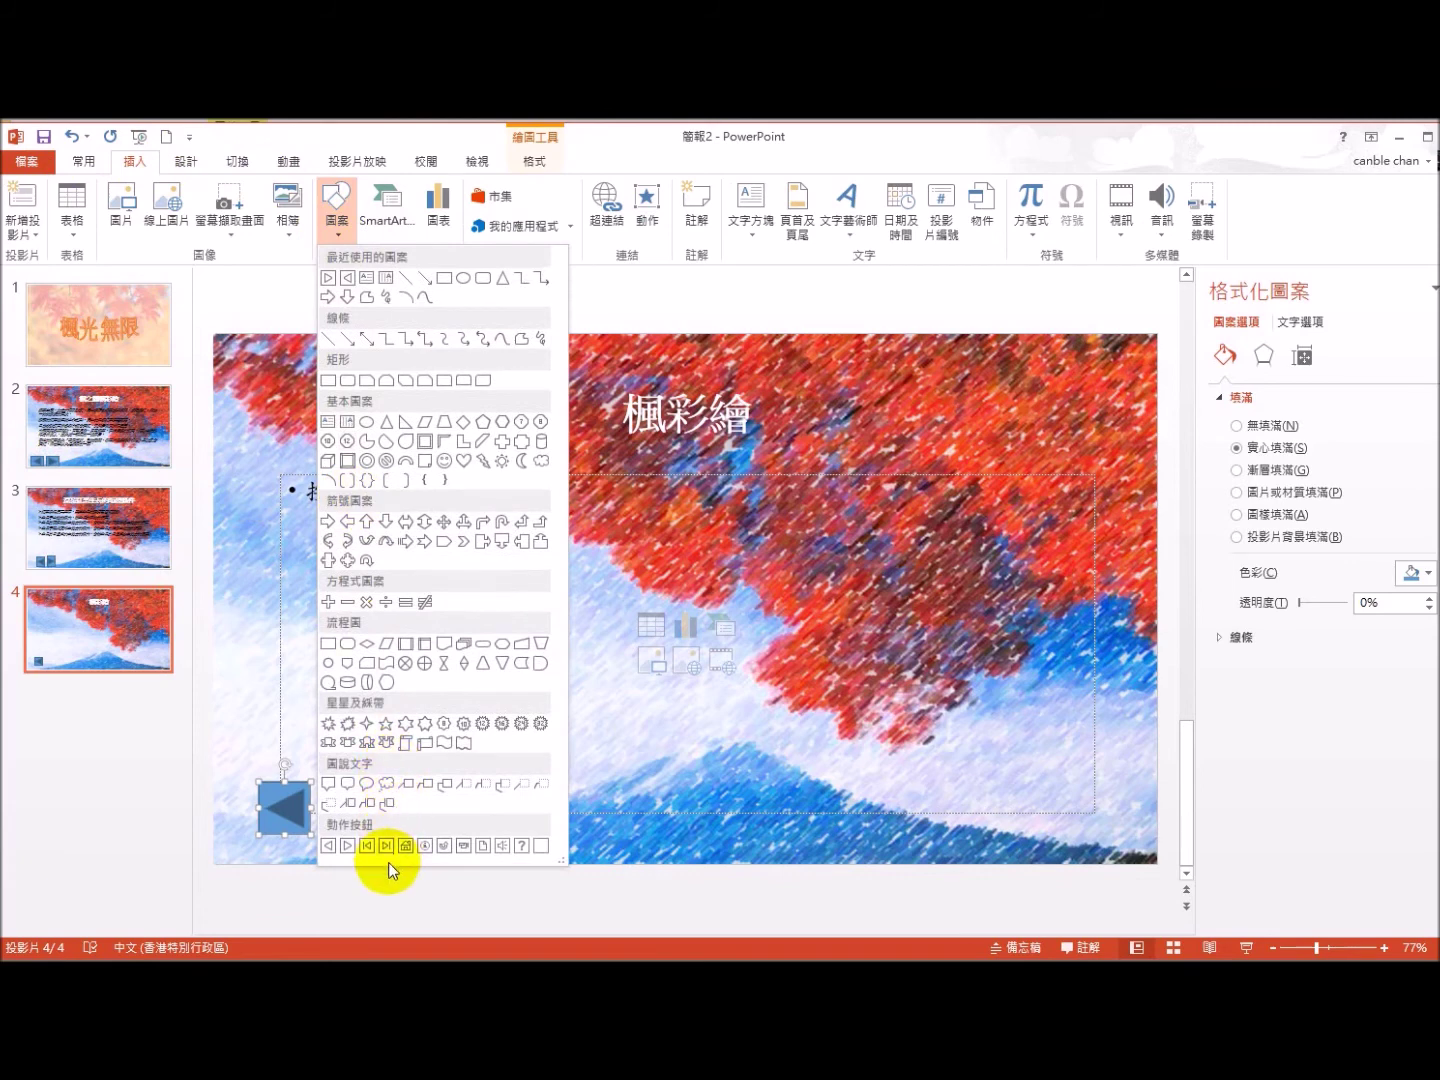
click(406, 847)
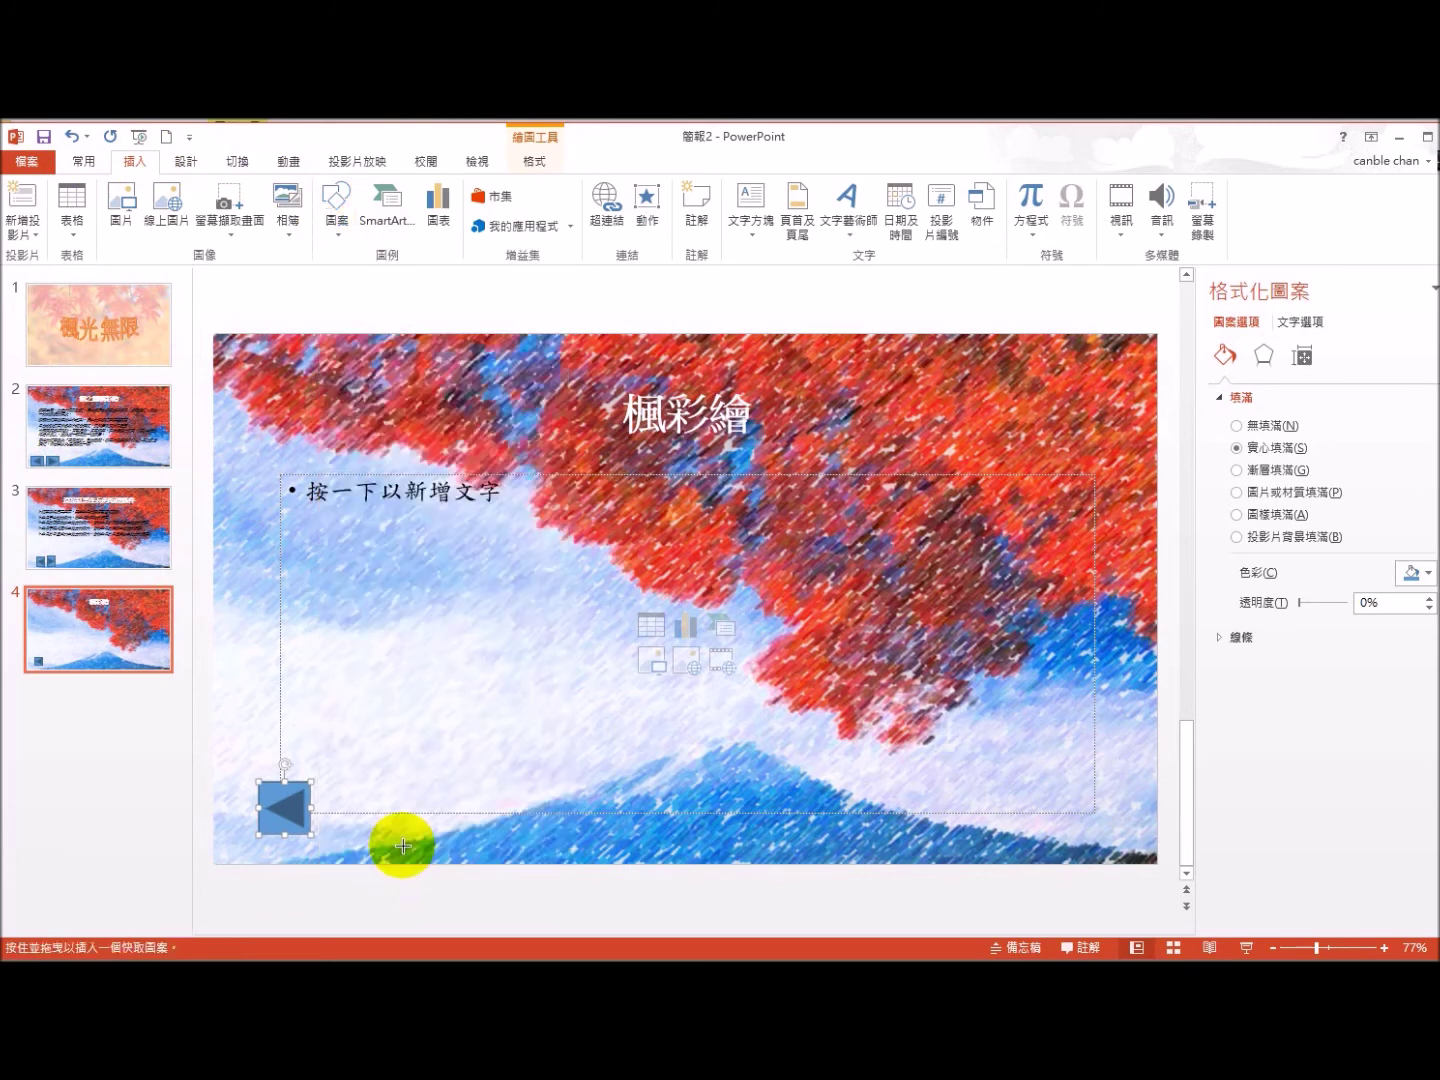
drag(332, 784, 394, 835)
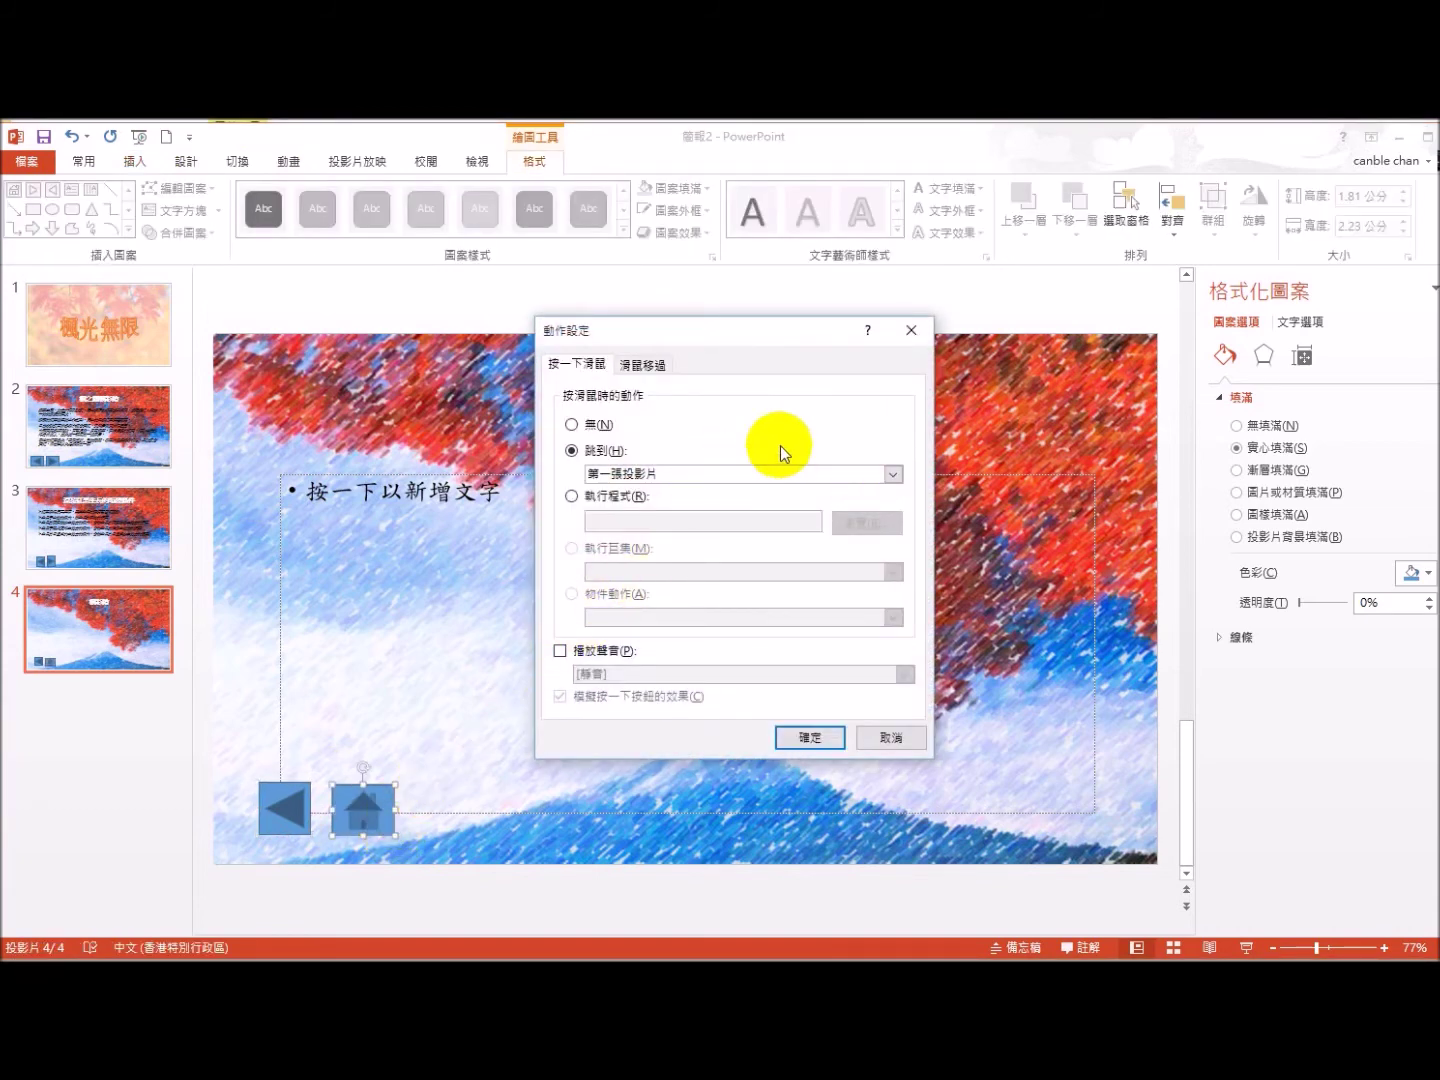
click(807, 737)
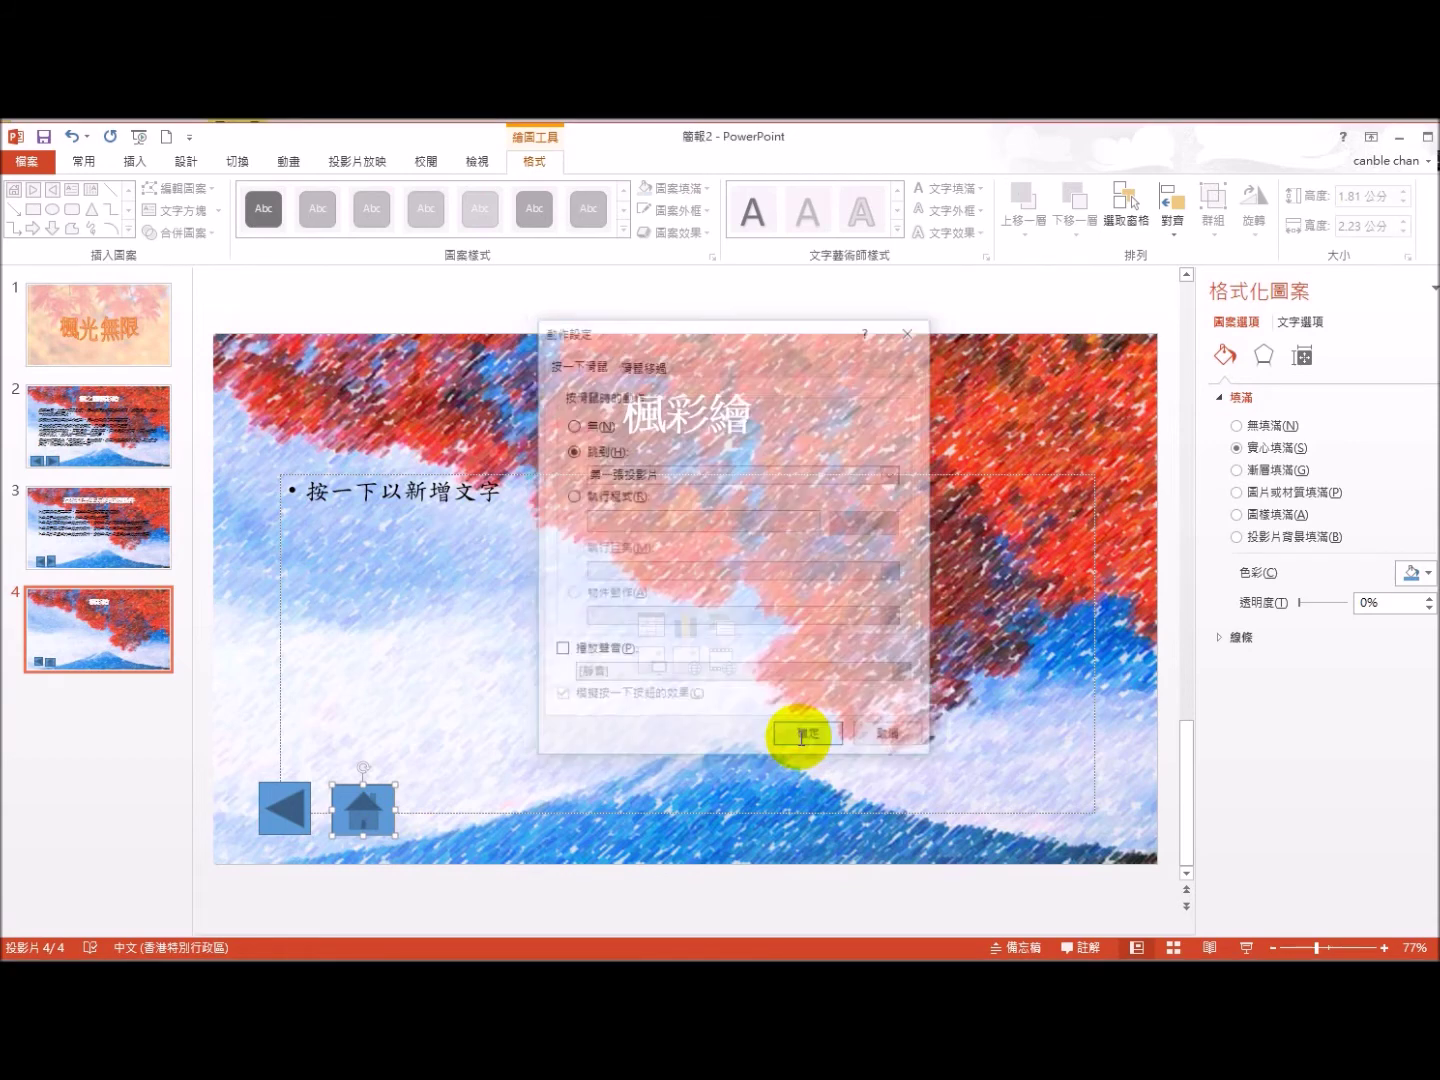
click(661, 750)
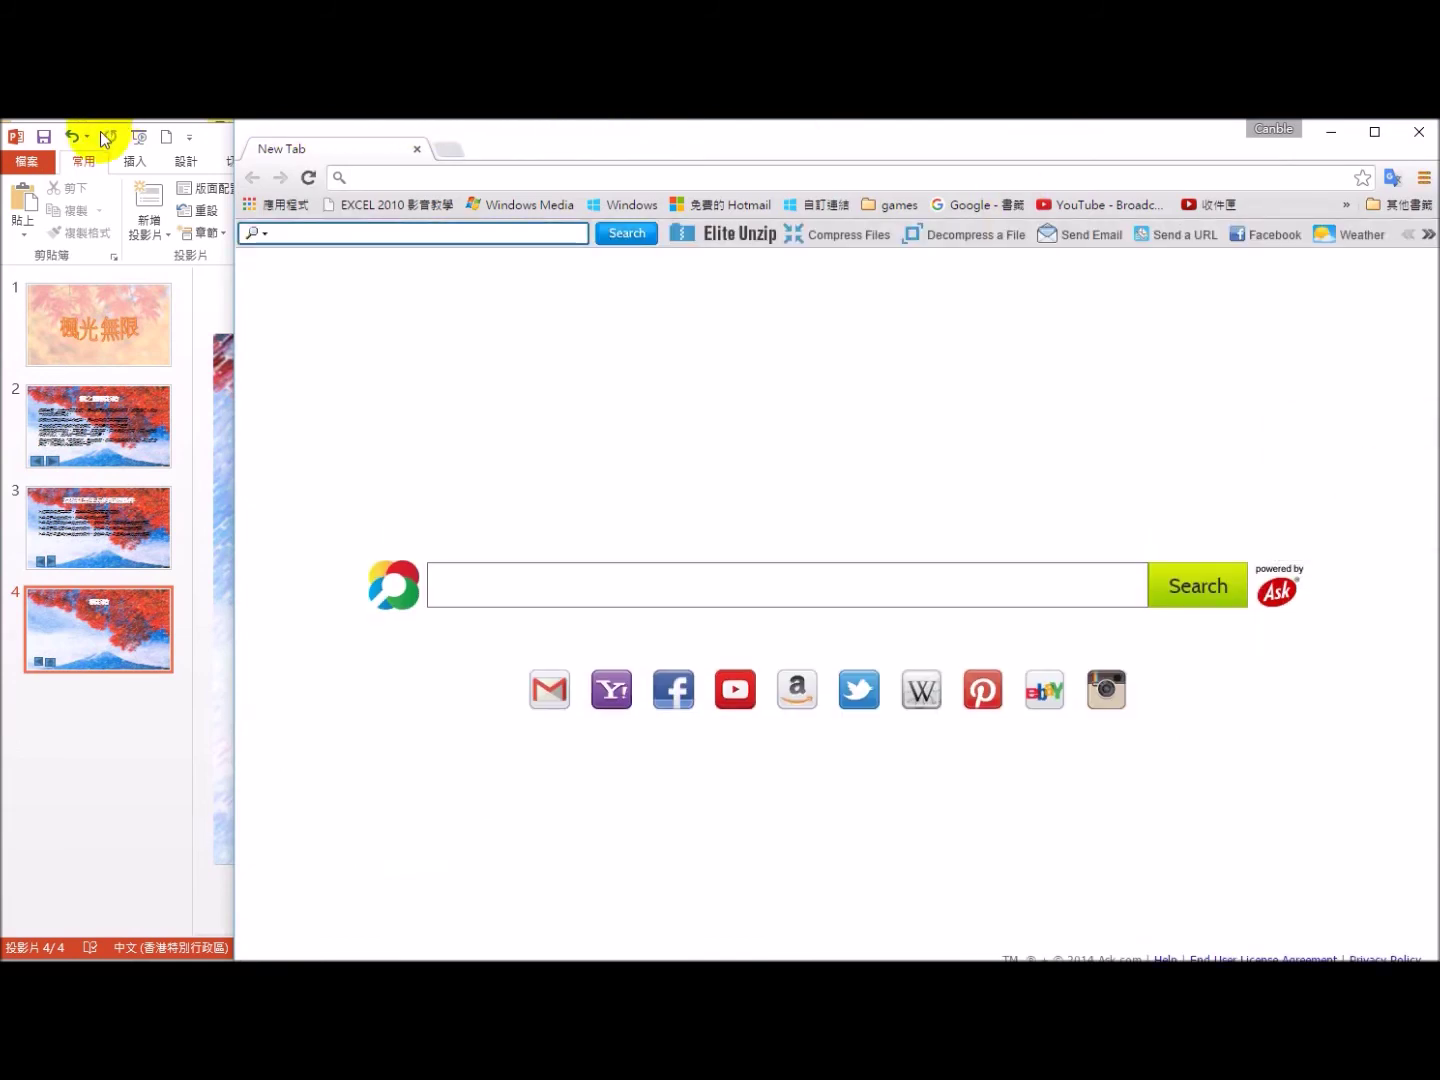
Step: Go to the channel's YouTube page from the Chrome address bar
click(360, 177)
text(ca)
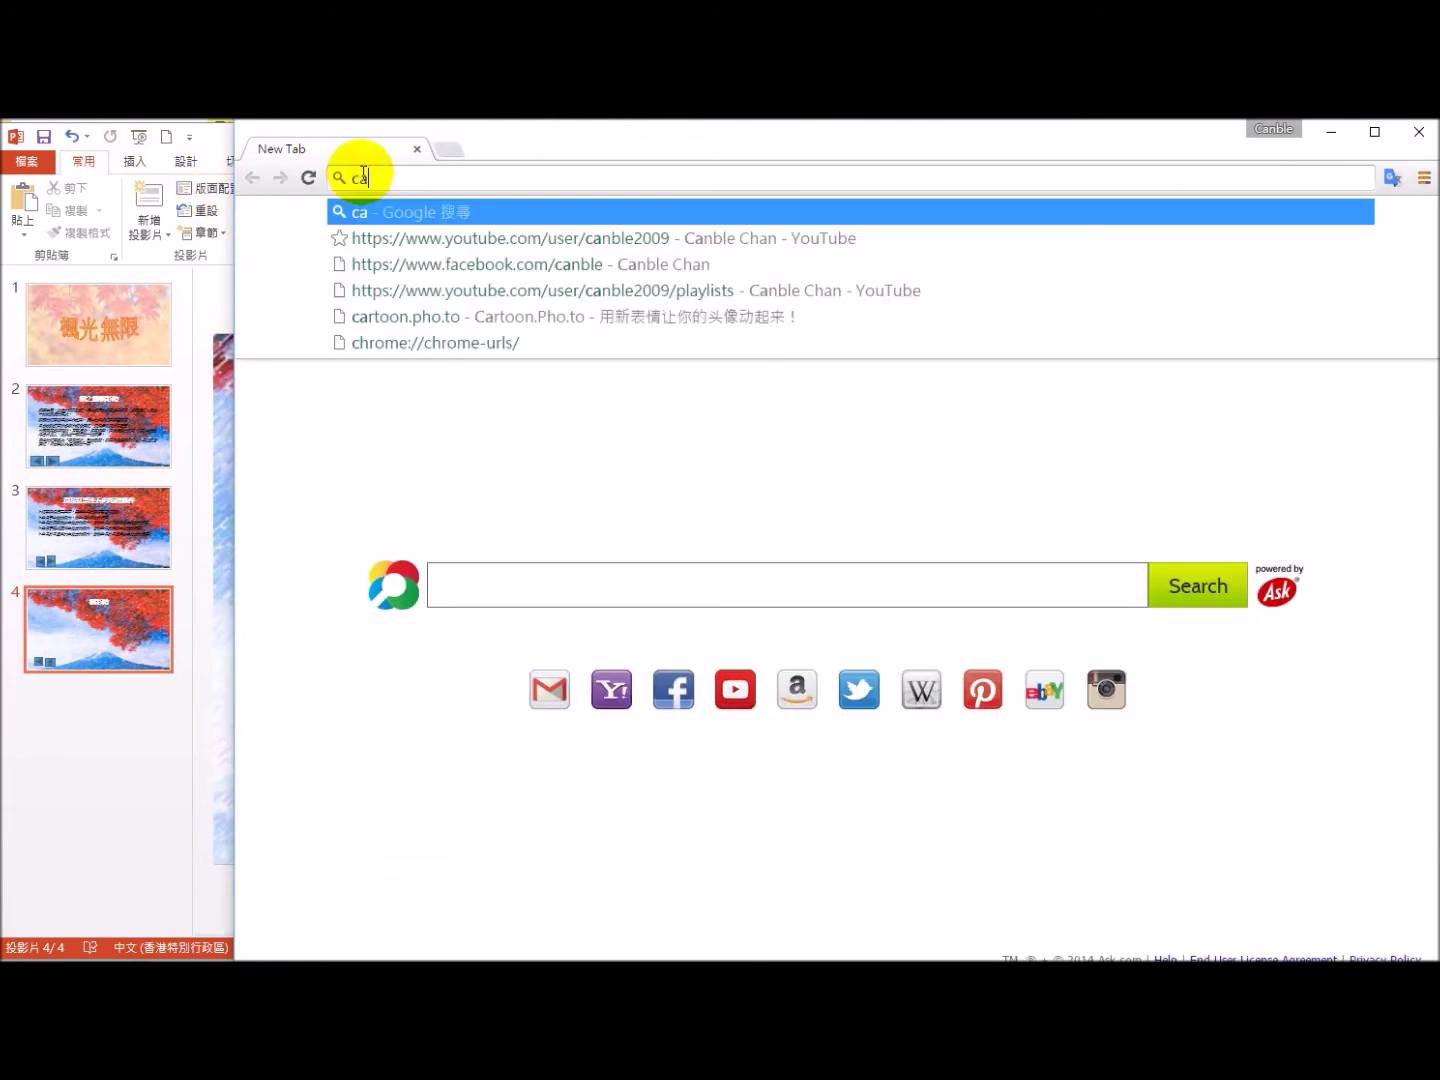
text(nbl)
text(e)
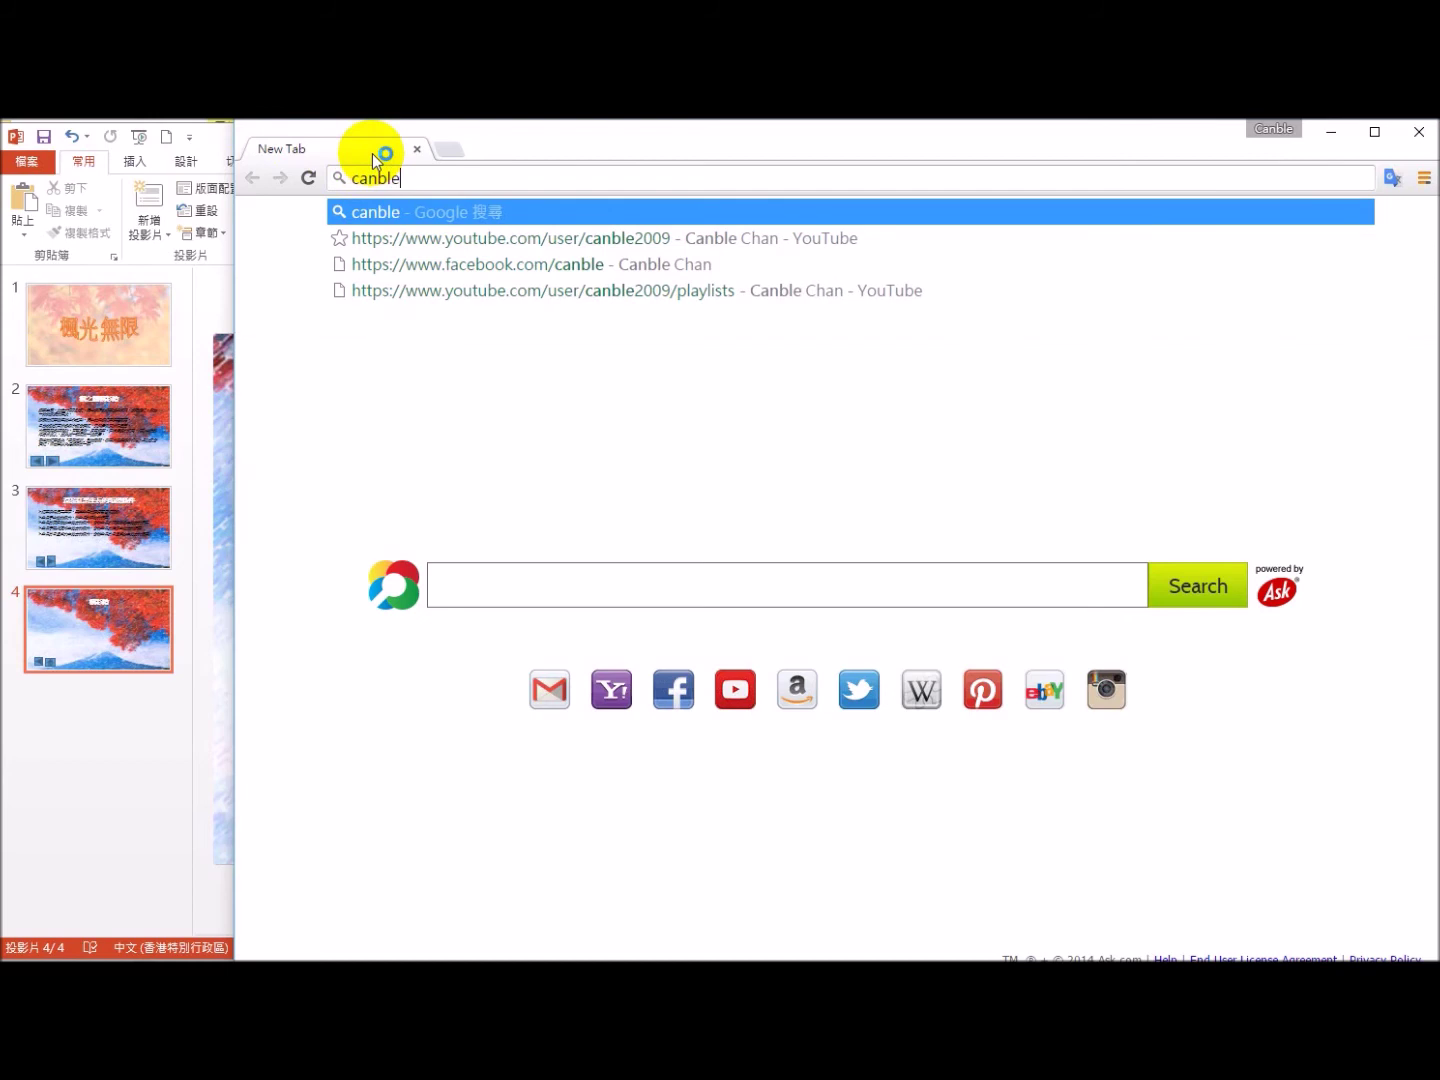
key(Return)
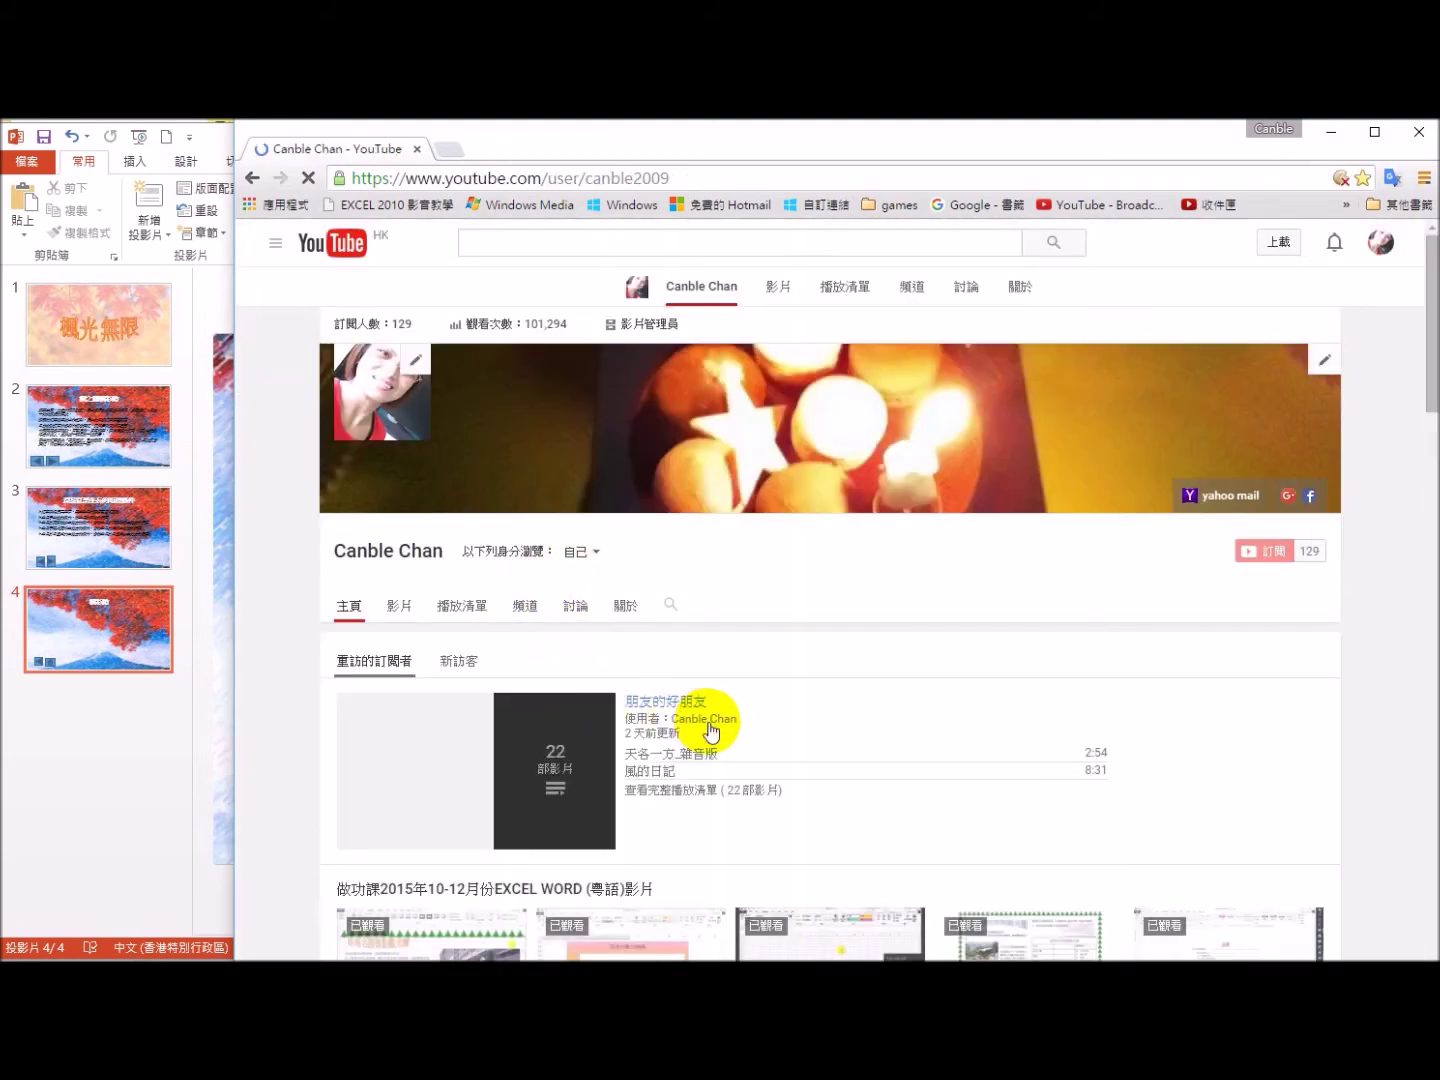
Step: Open POWER POINT示範與解答 1 from the 我的PowerPoint playlist and copy its Share > Embed code
scroll(706, 729, down, 3)
scroll(708, 724, down, 1)
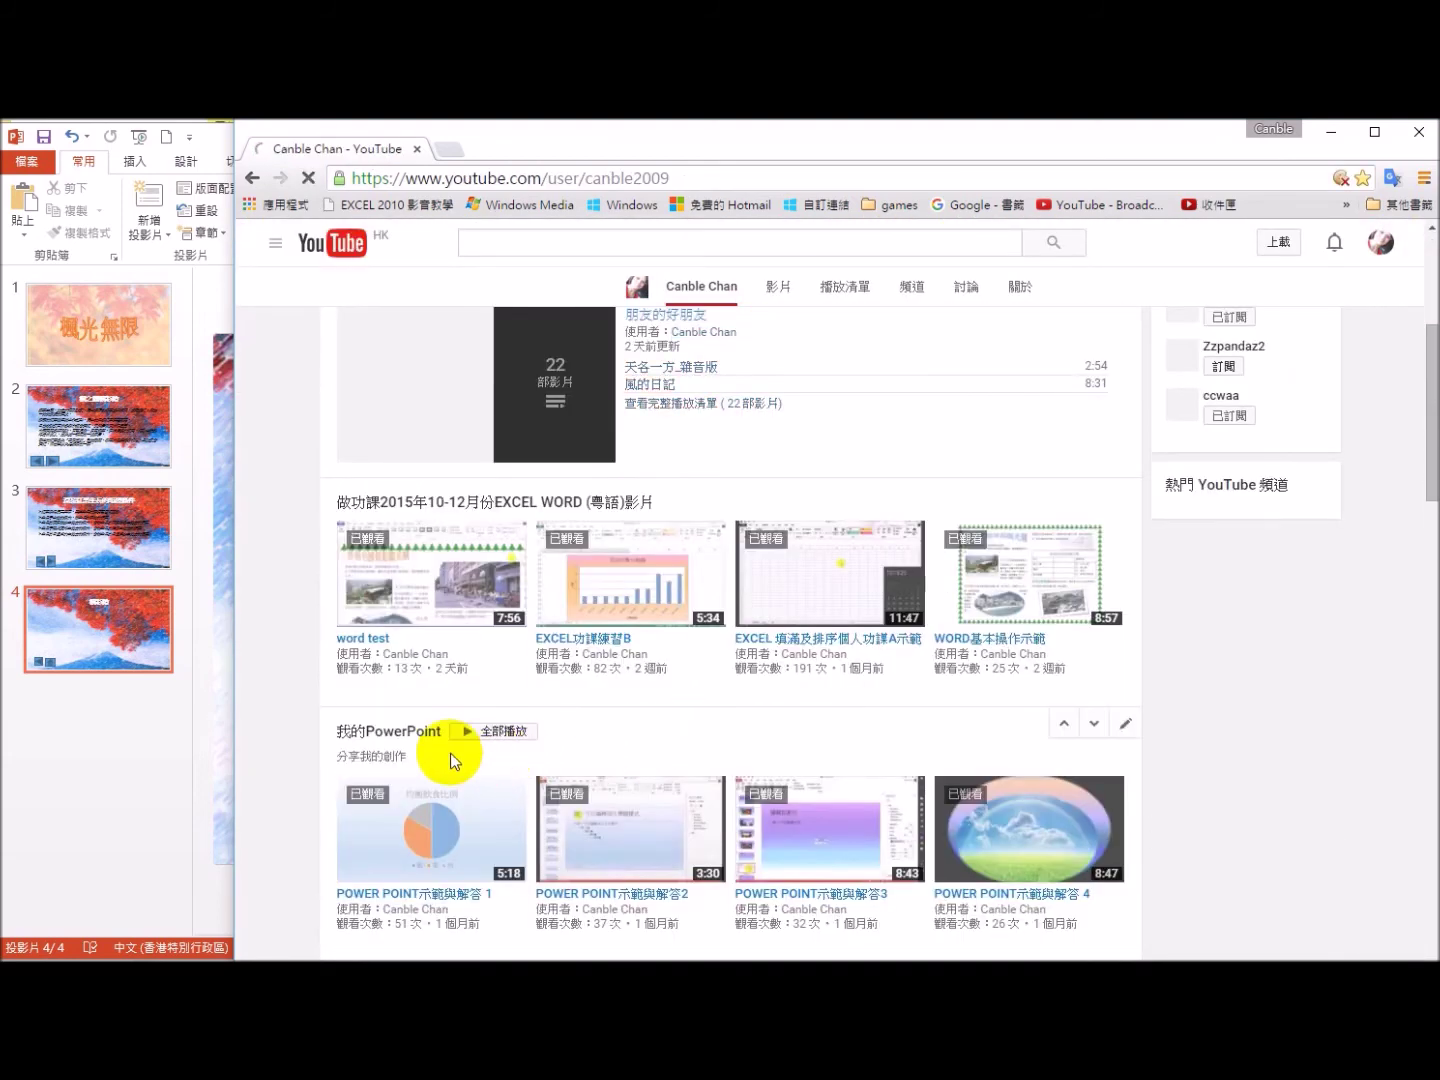
click(391, 731)
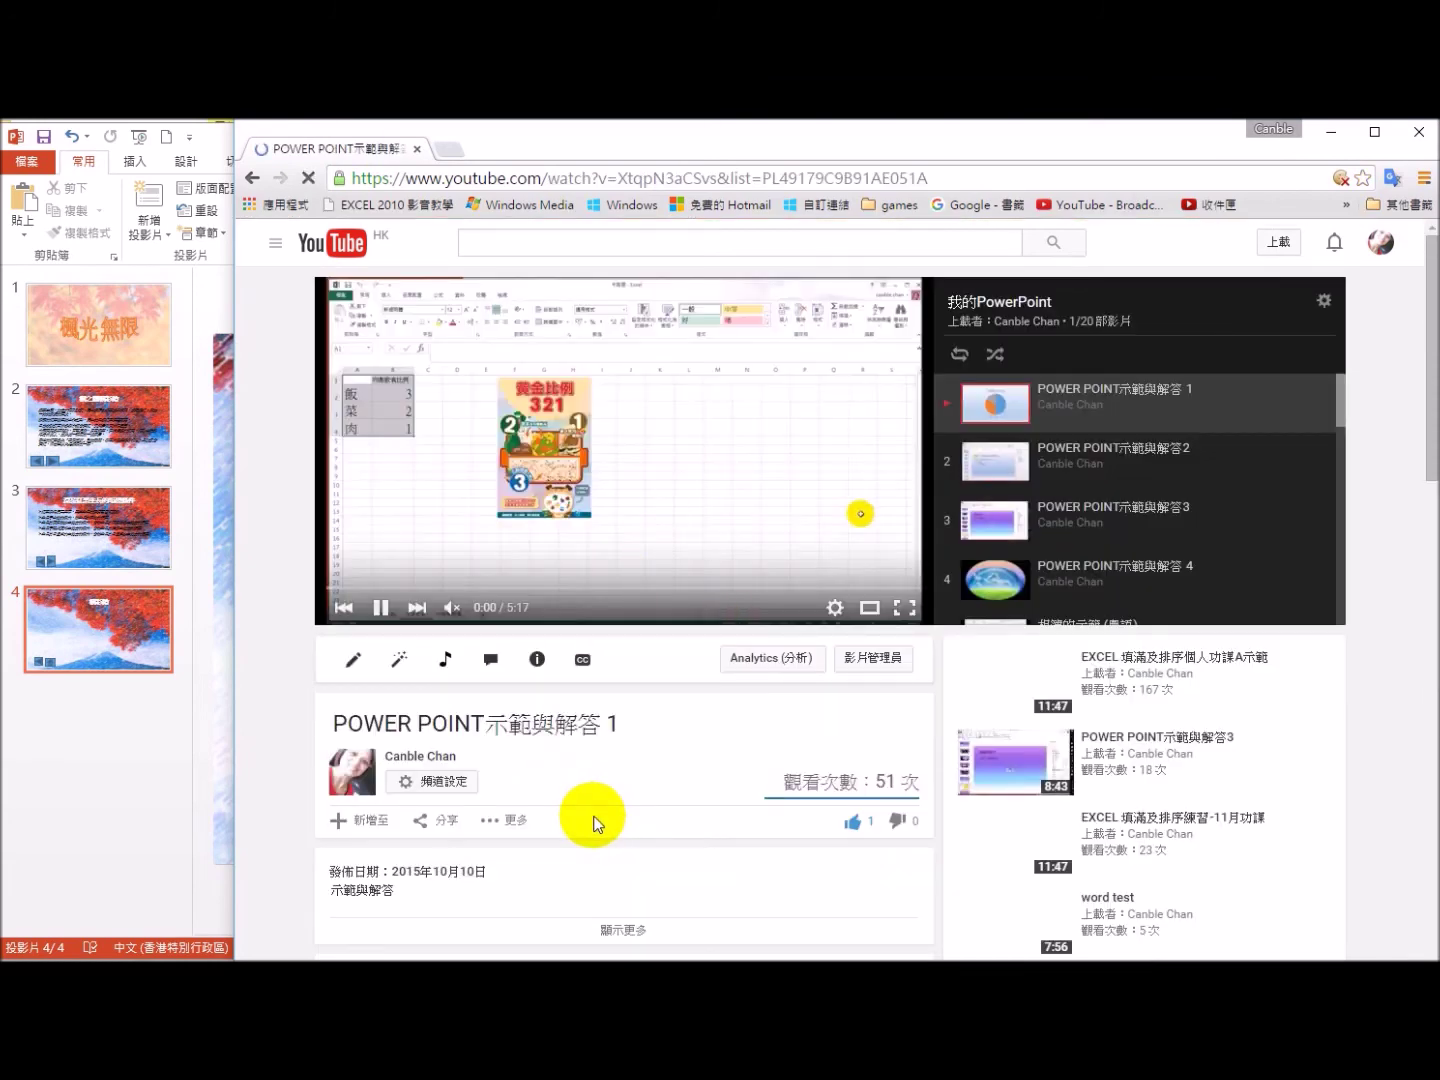
scroll(671, 660, down, 3)
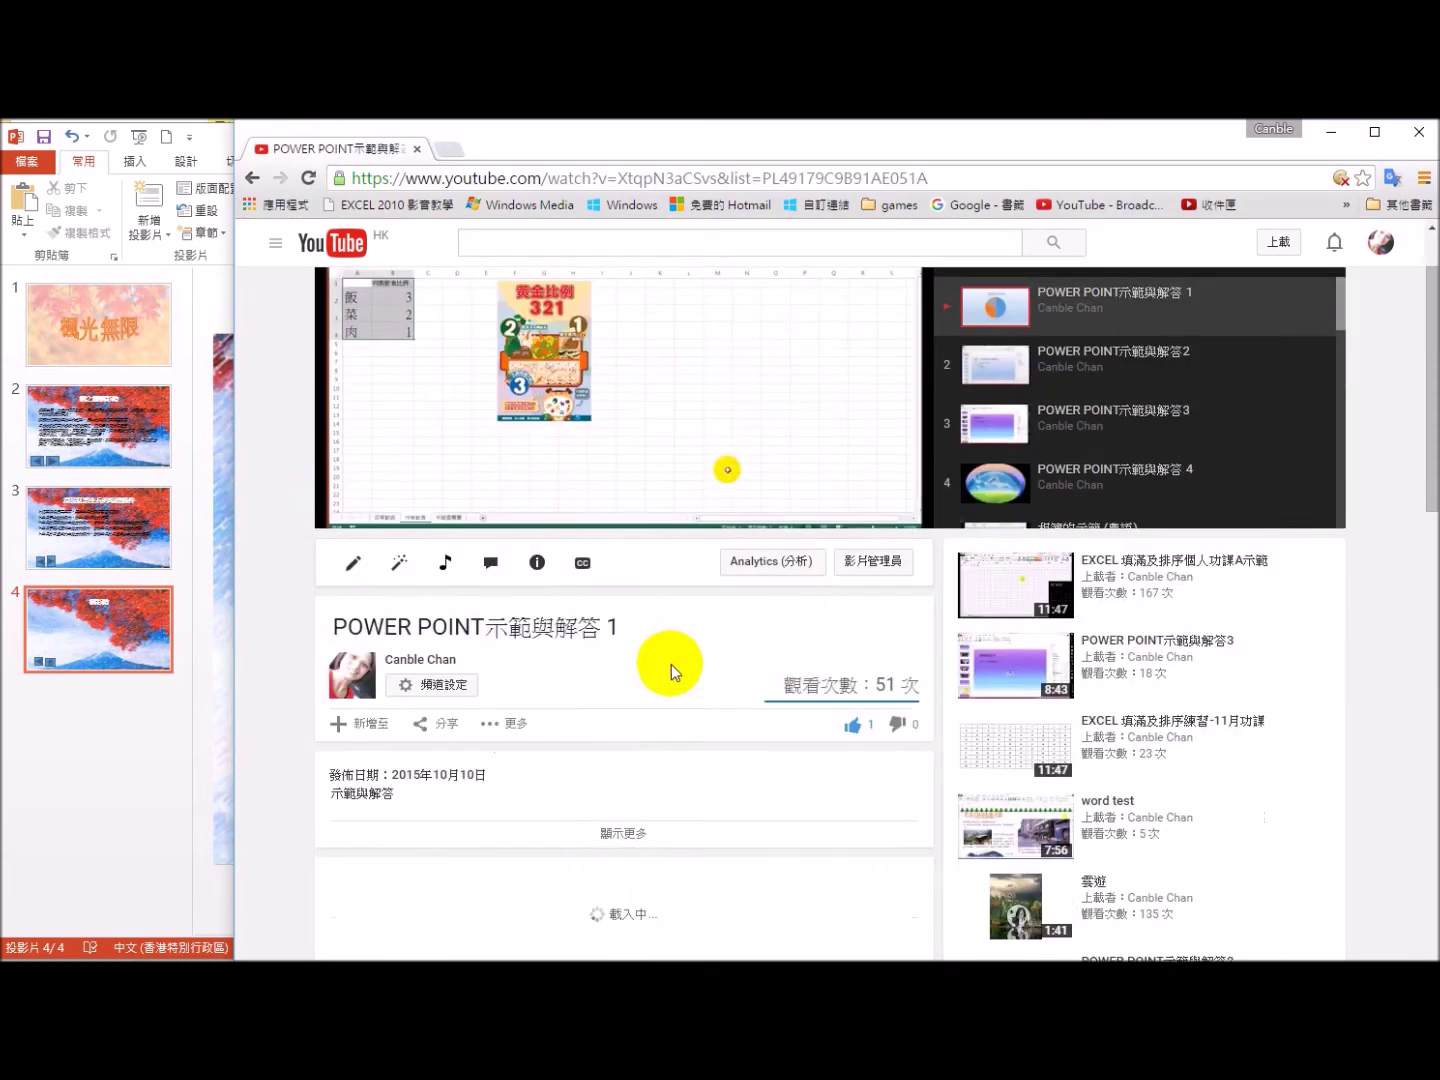
scroll(671, 668, down, 1)
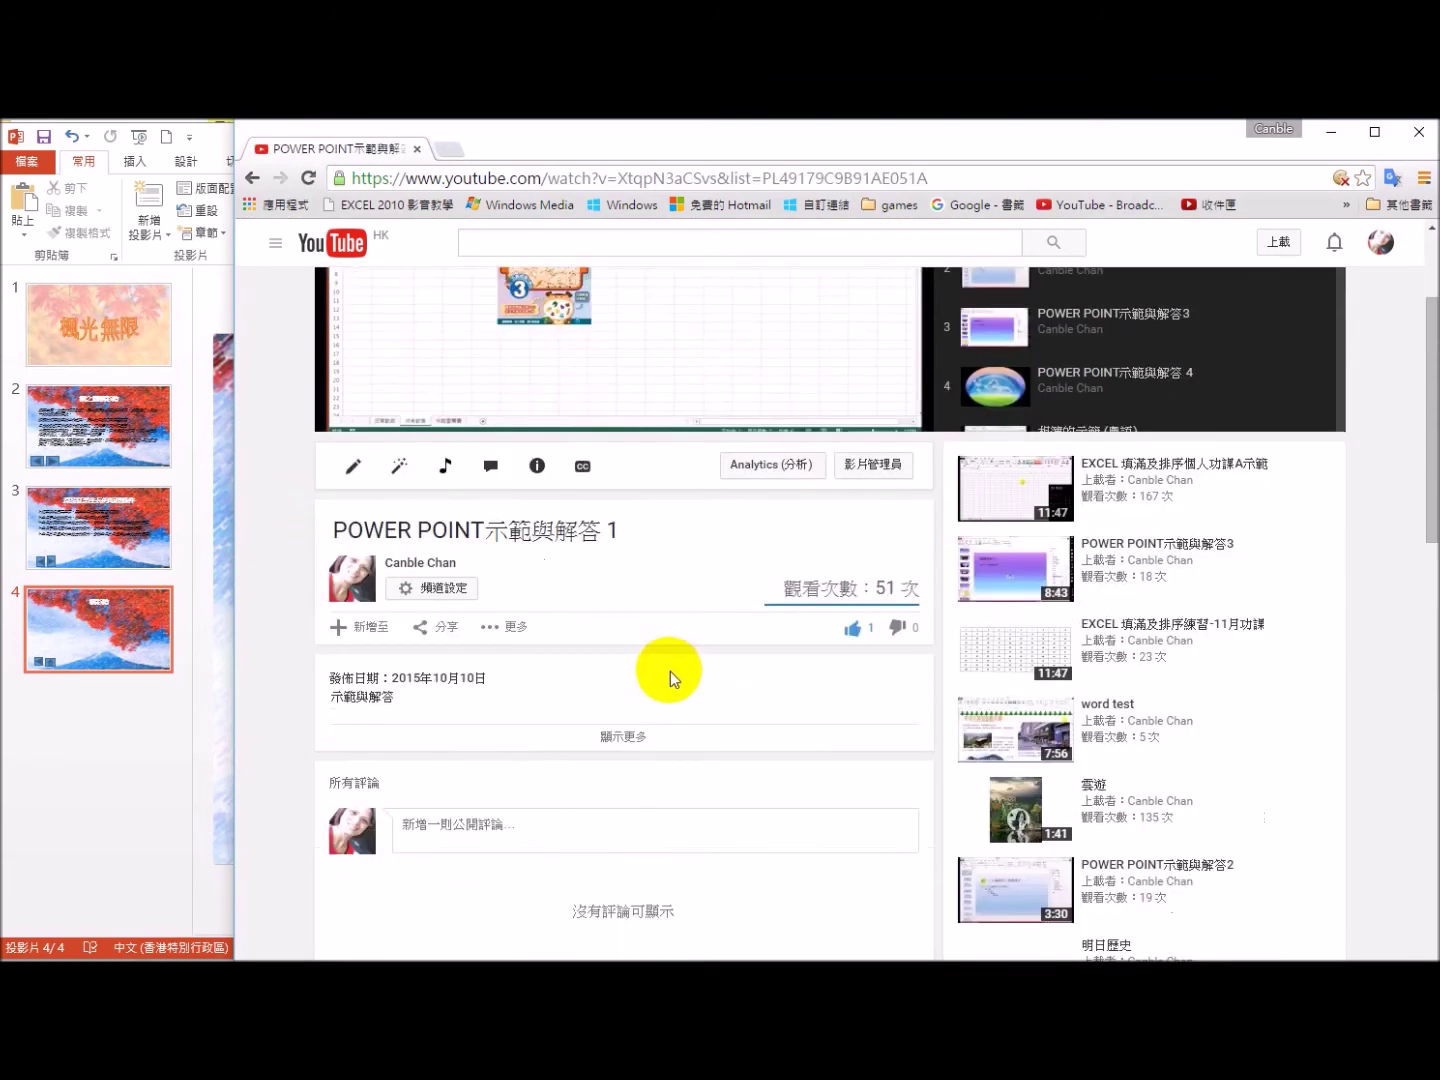
click(442, 630)
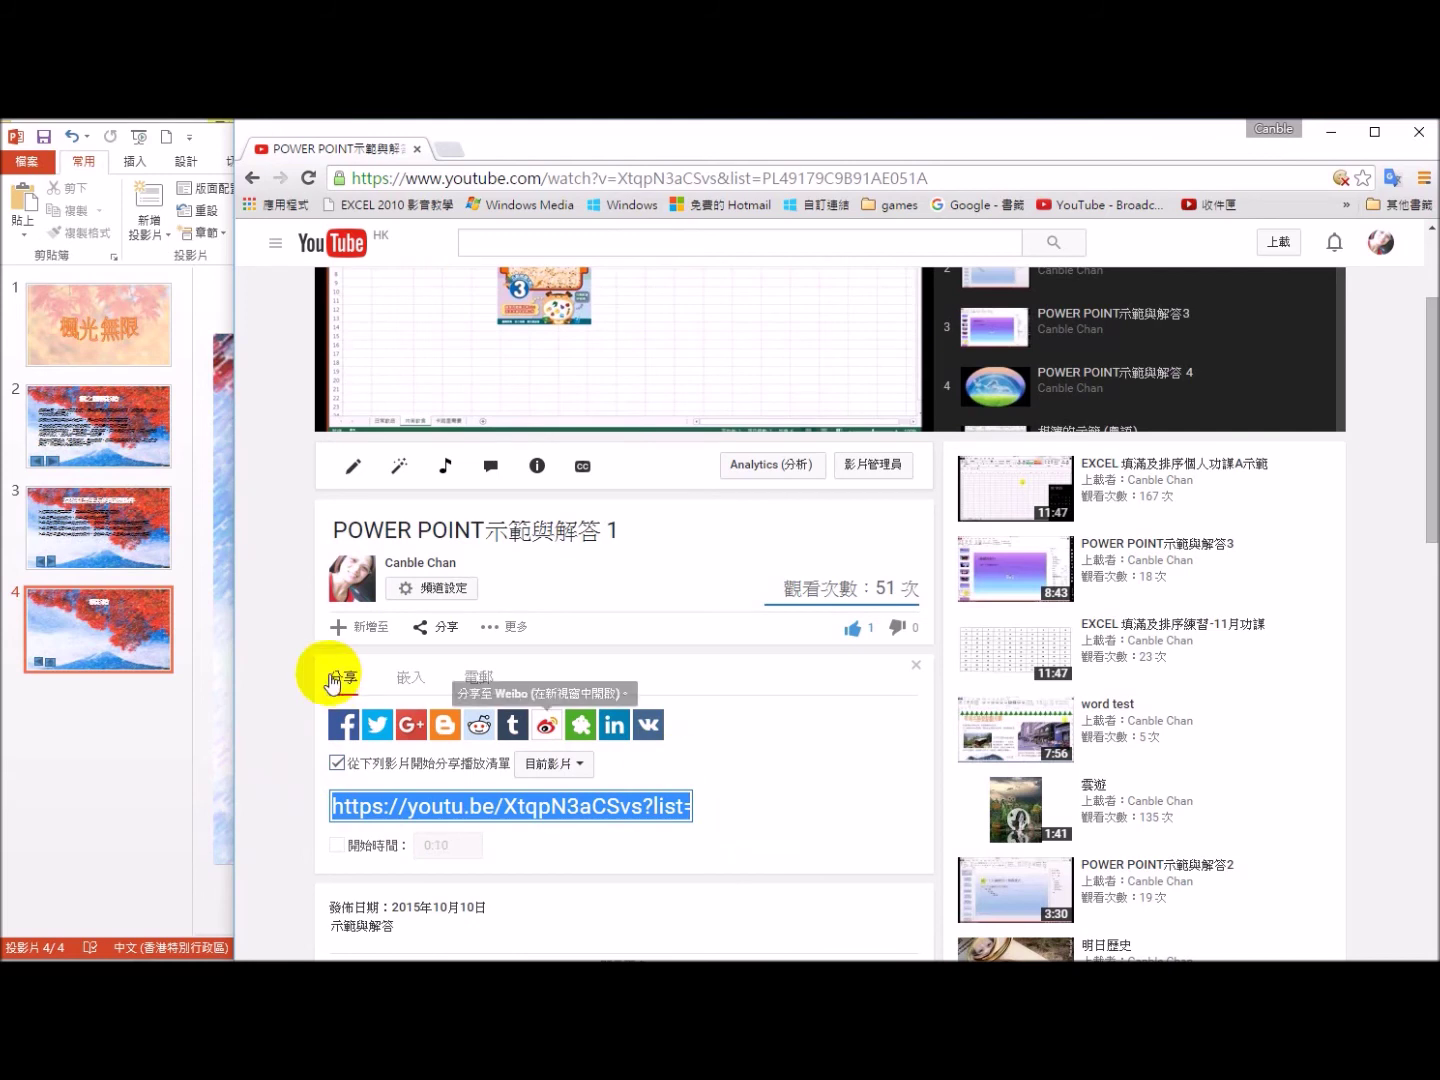
click(405, 678)
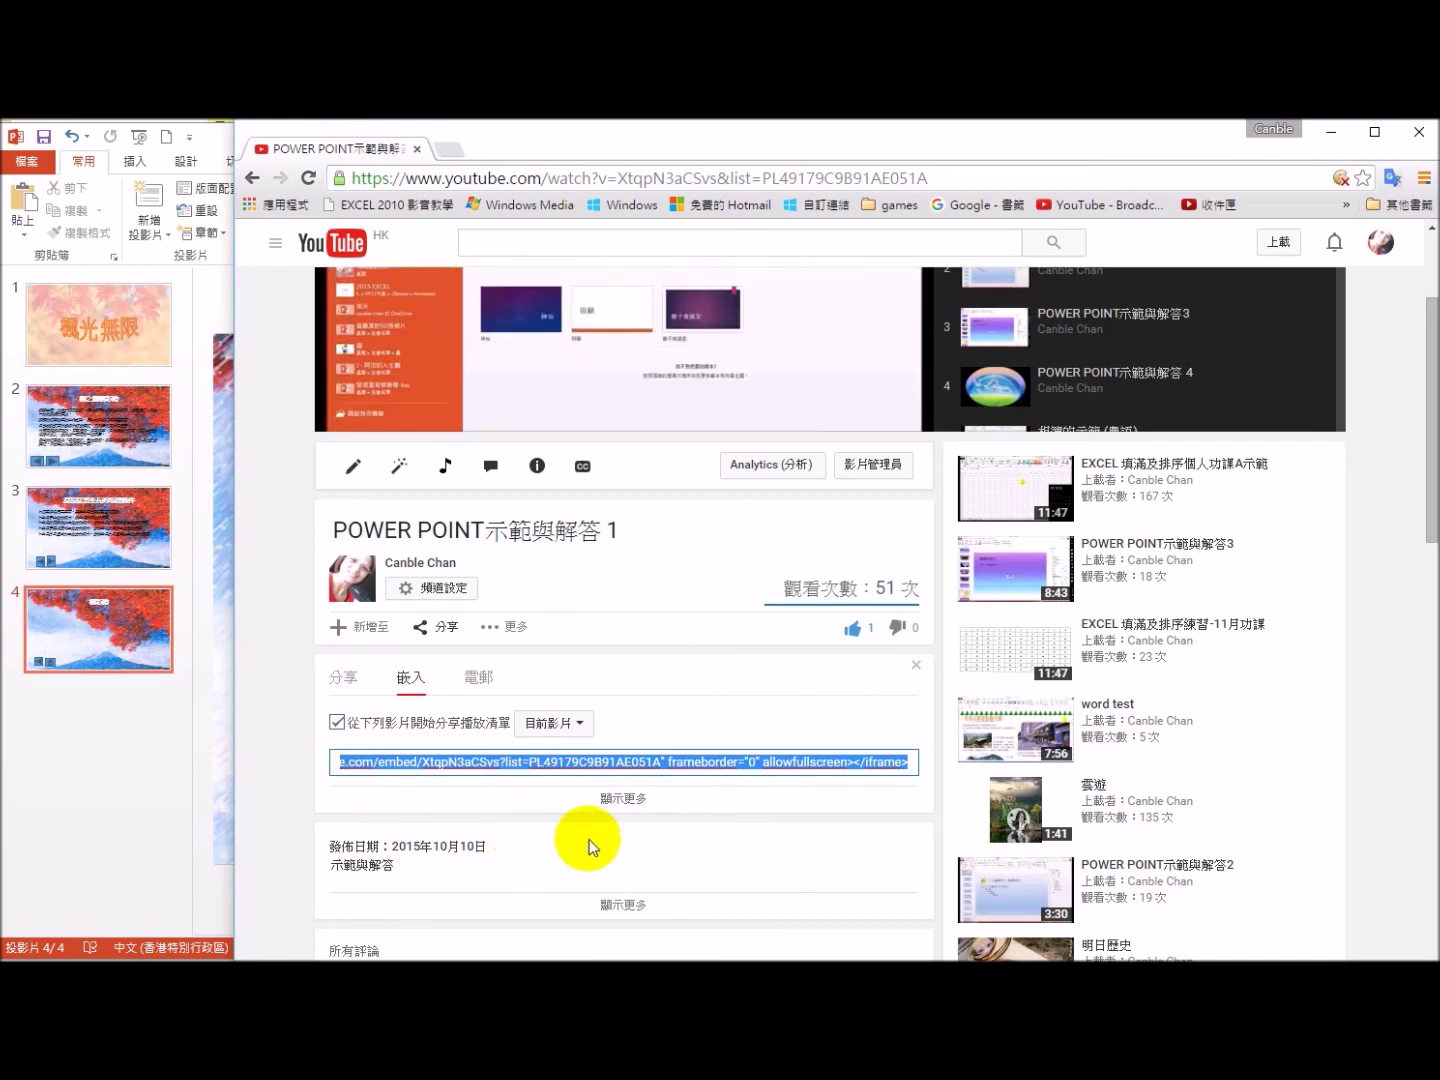
click(96, 771)
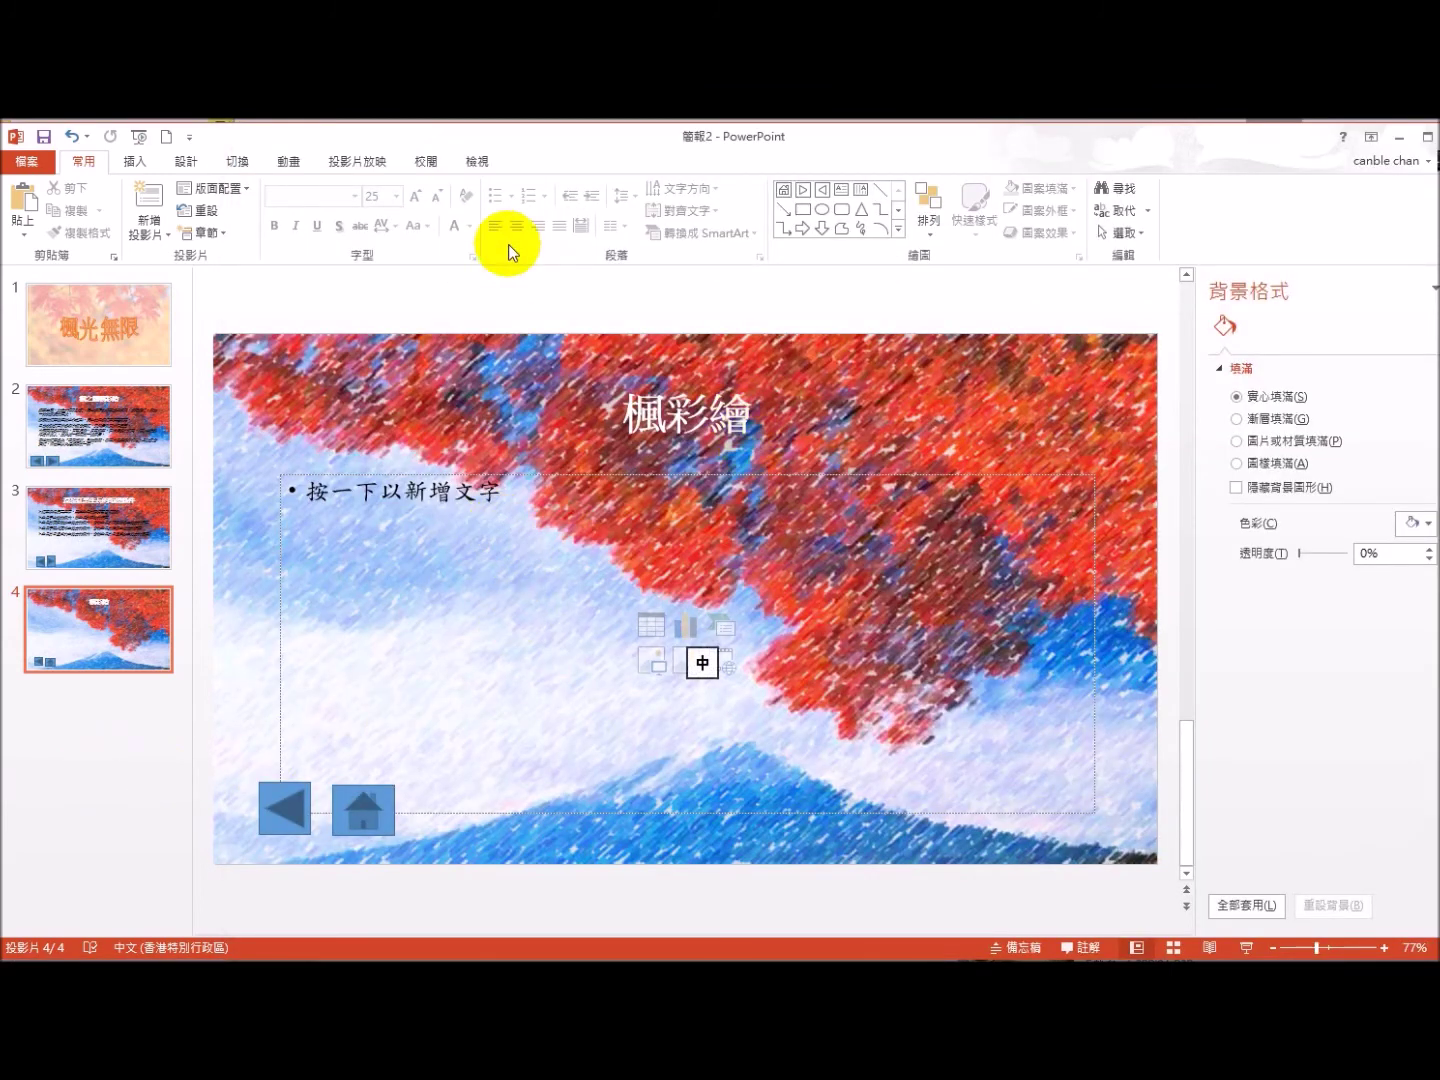
Step: Insert an Online Video on slide 4 by pasting the YouTube embed code
click(146, 169)
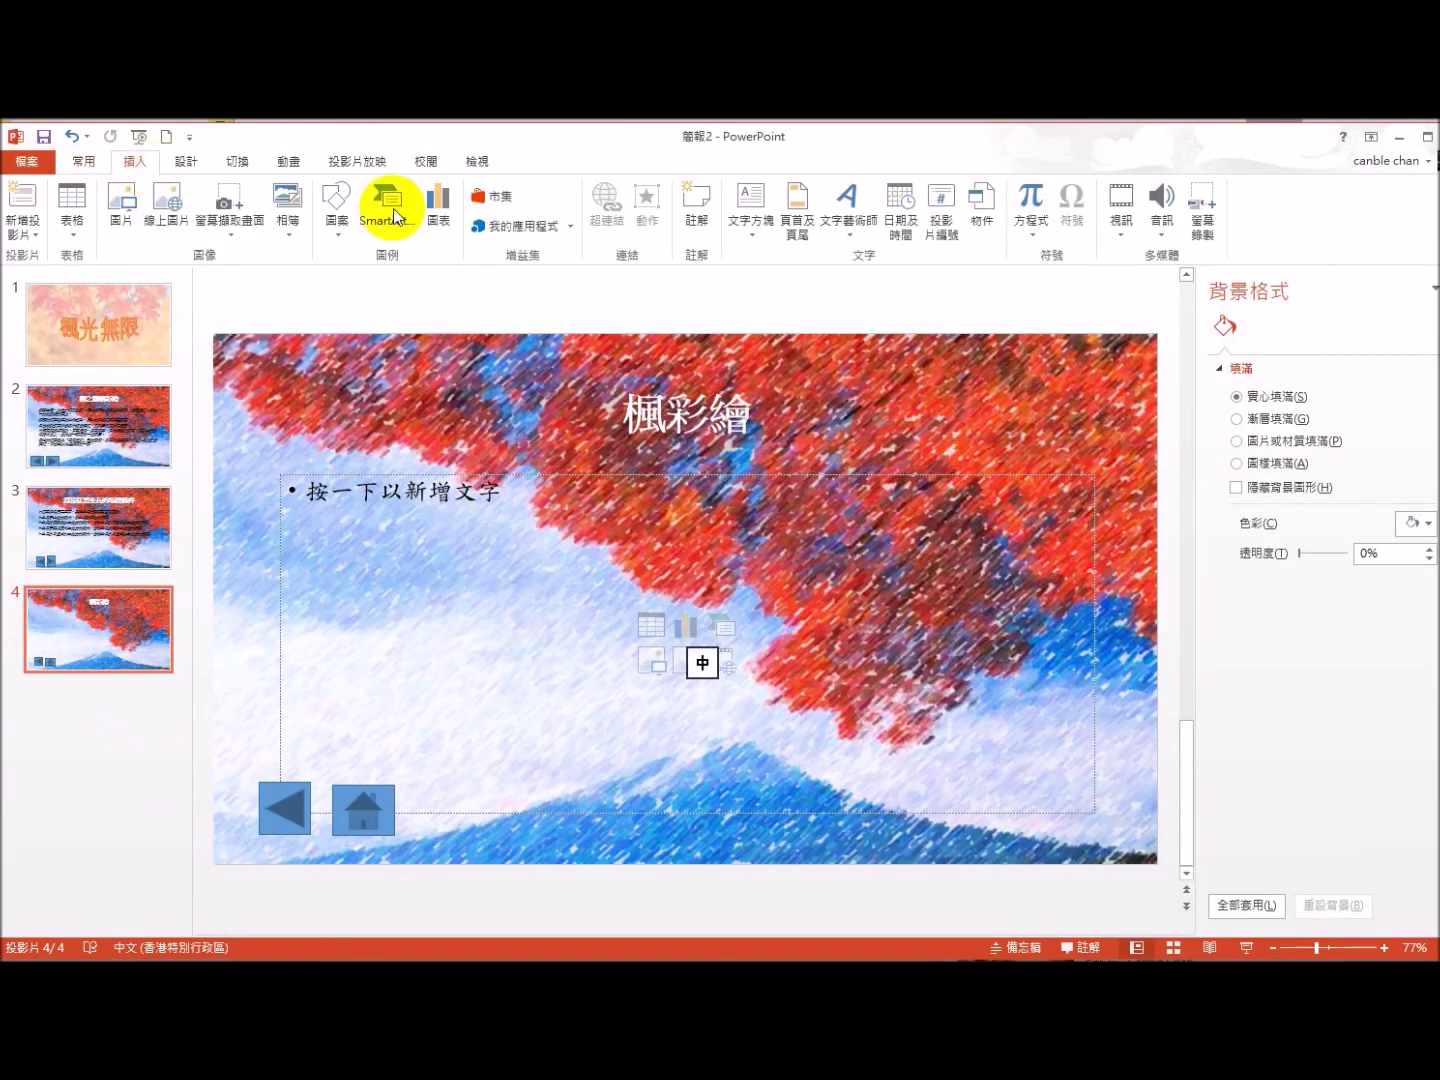
click(1124, 239)
click(1140, 260)
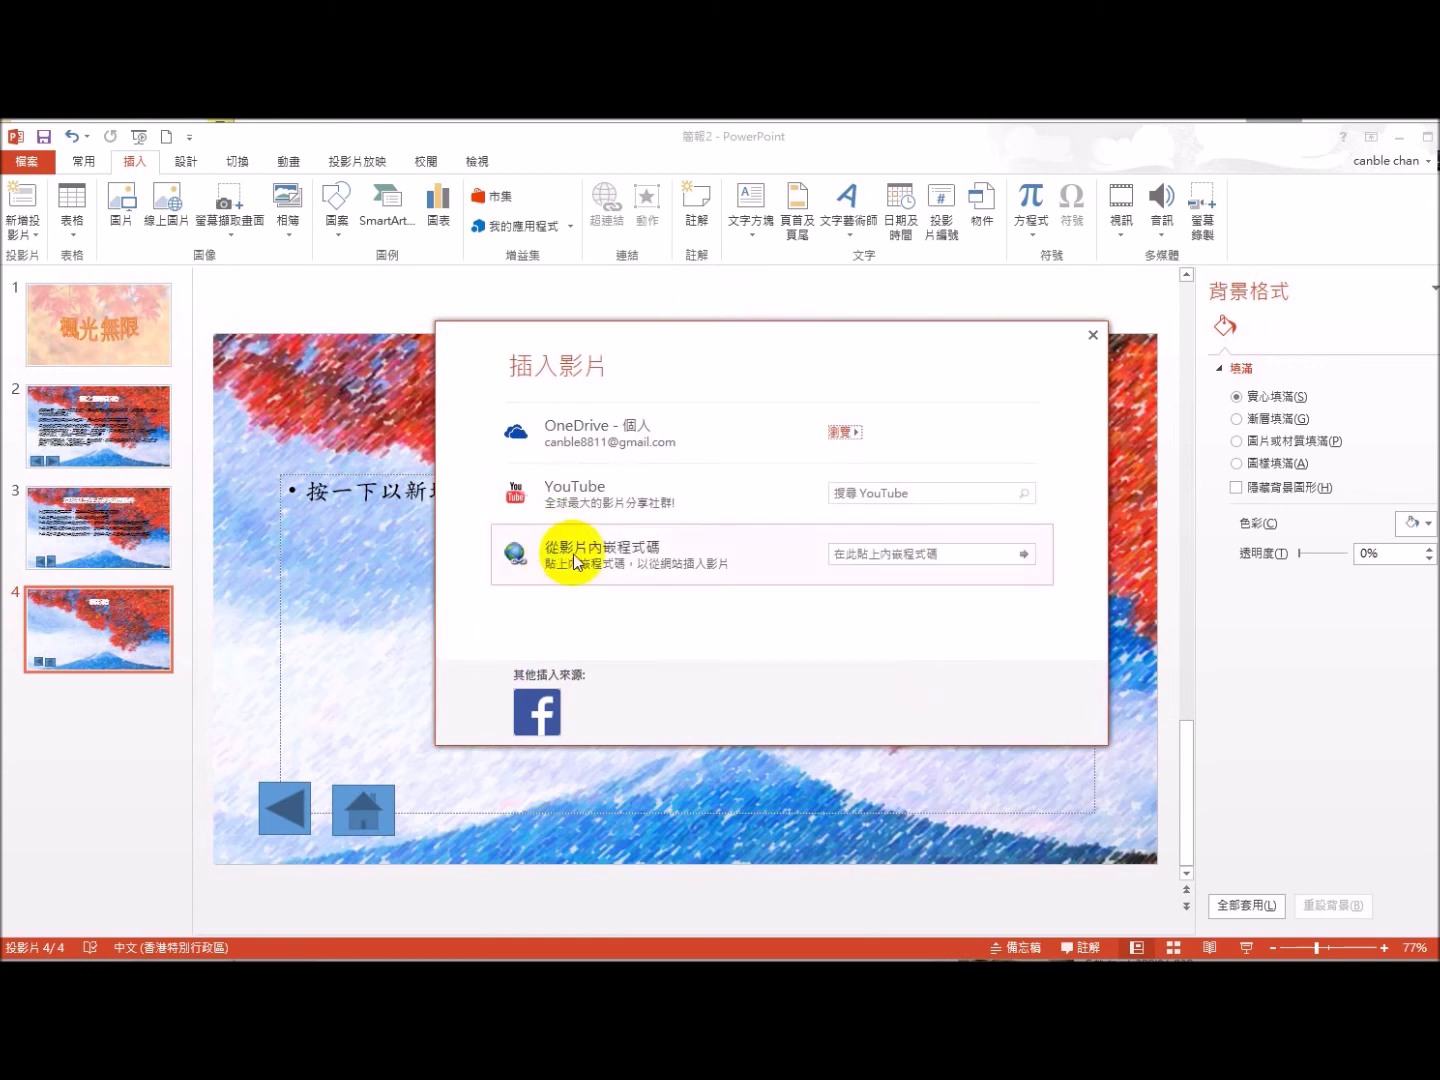
click(966, 552)
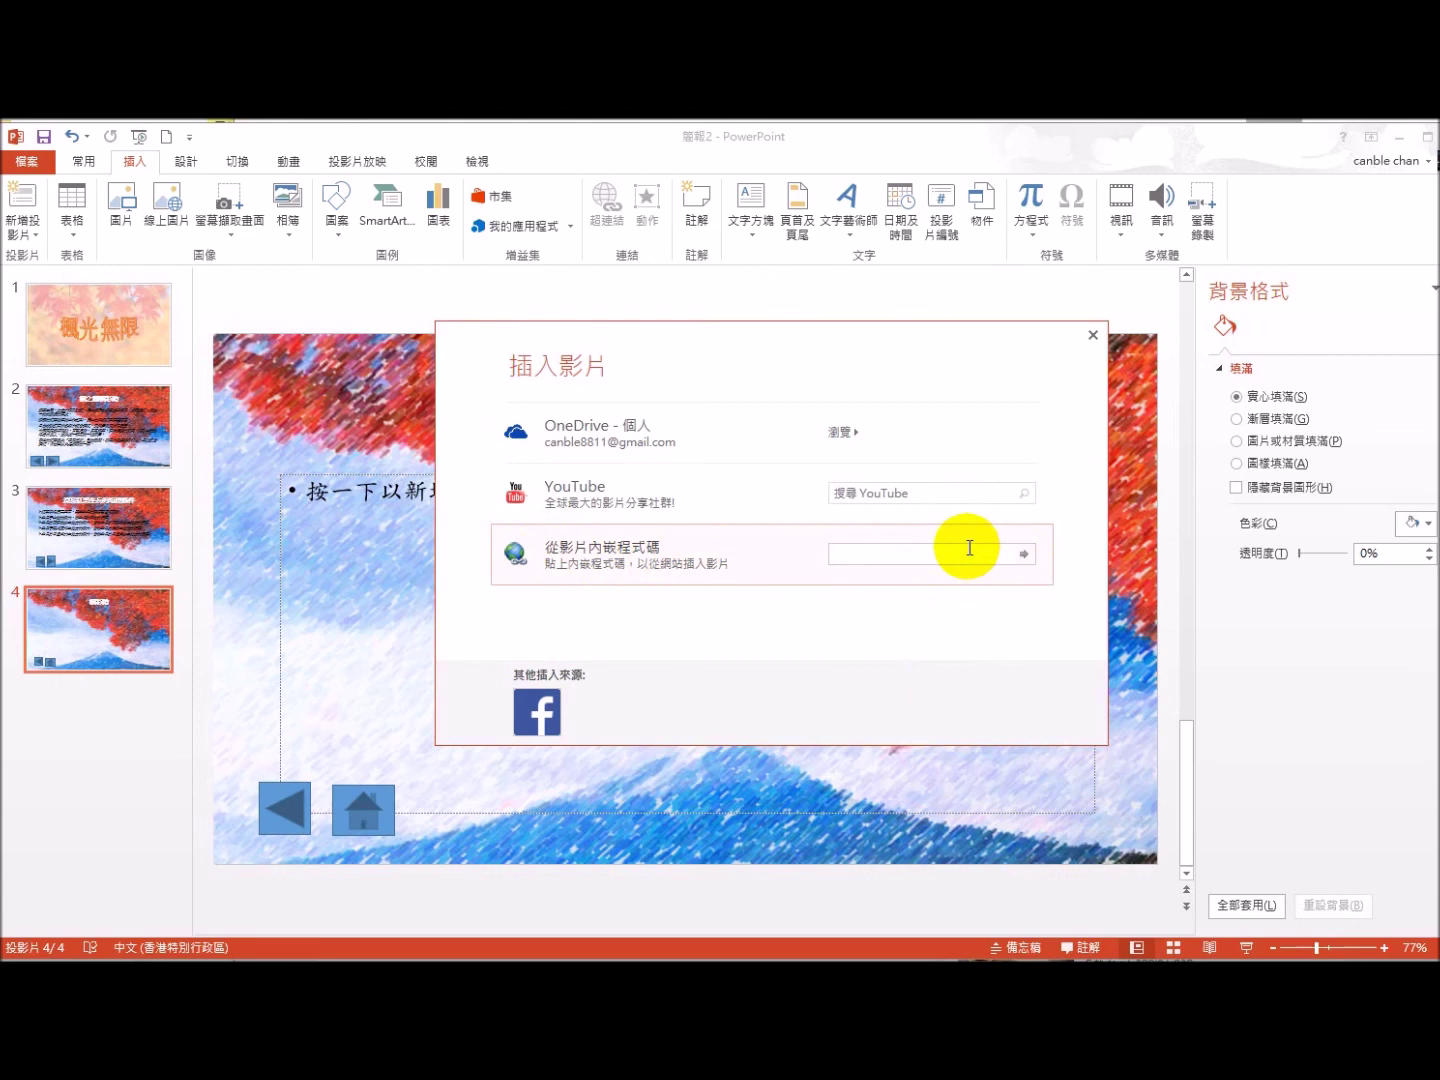
click(1027, 554)
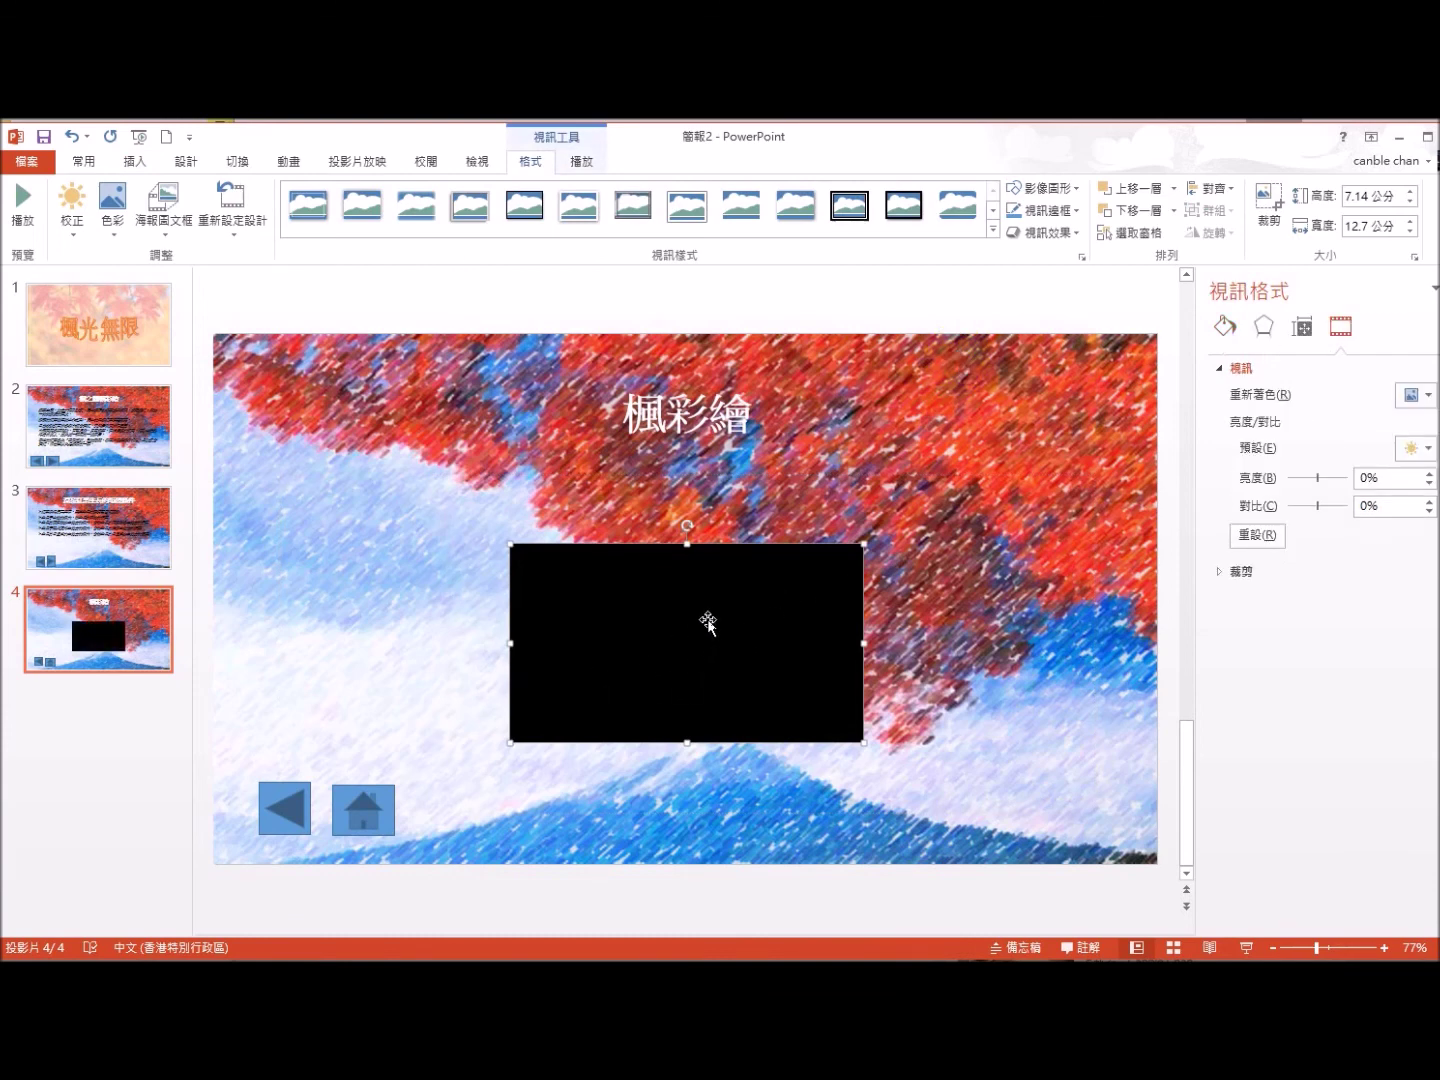
Step: Set slide 4's video Start to Automatically (自動), then play it in Slide Show
click(581, 161)
click(573, 193)
click(505, 219)
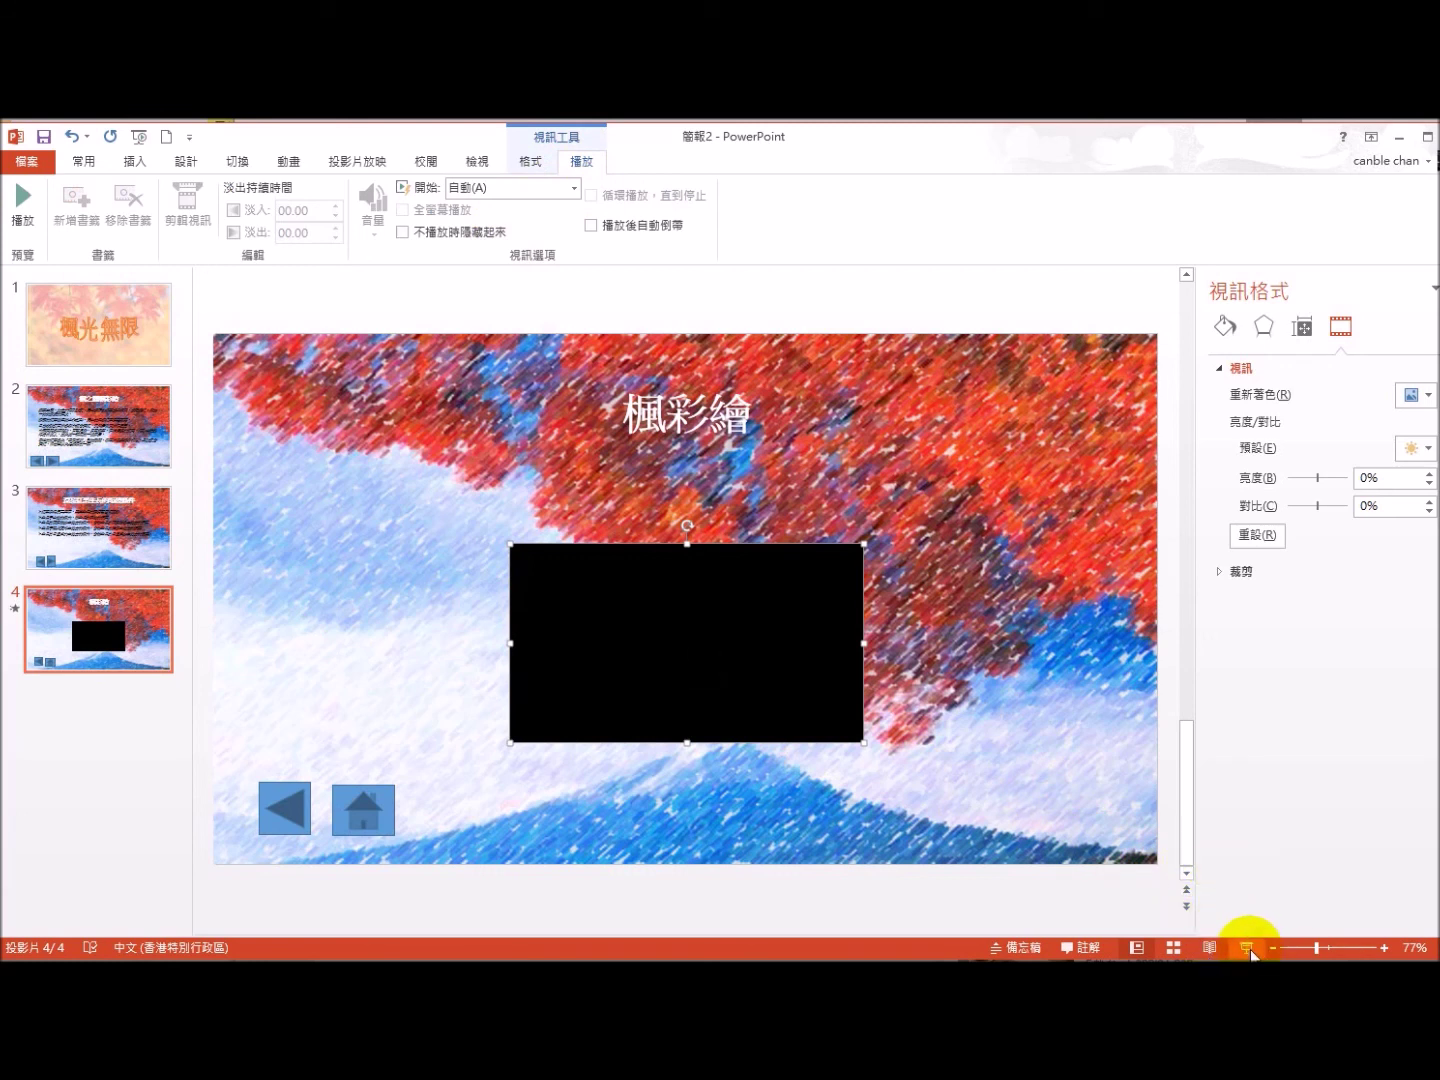
click(1248, 949)
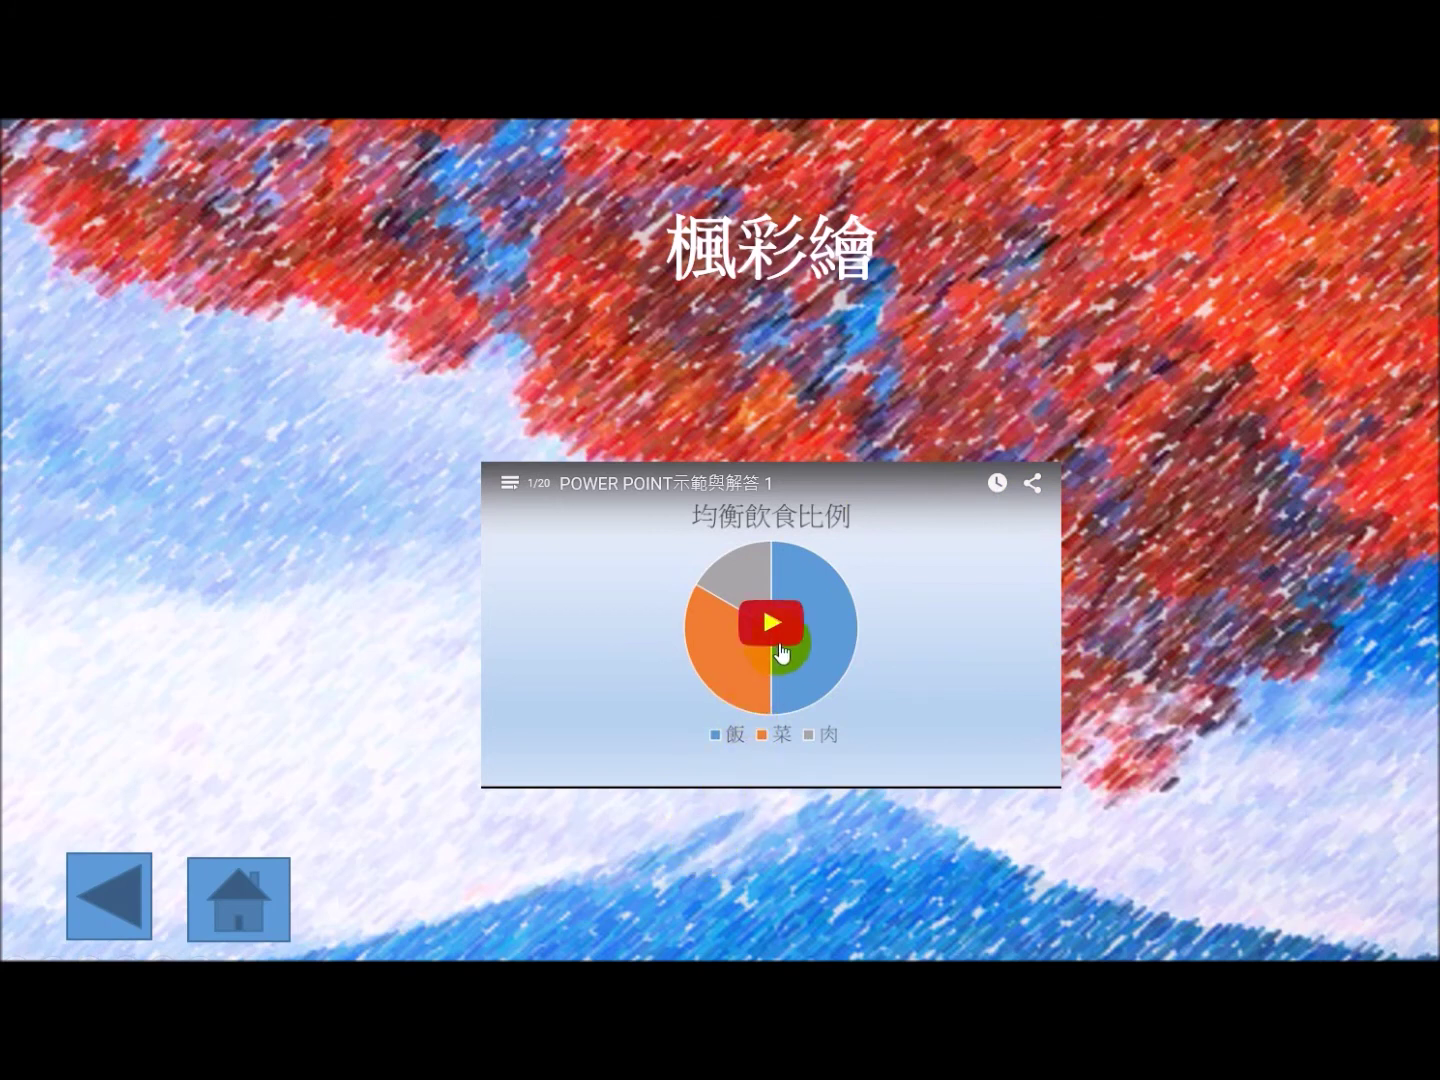
click(772, 624)
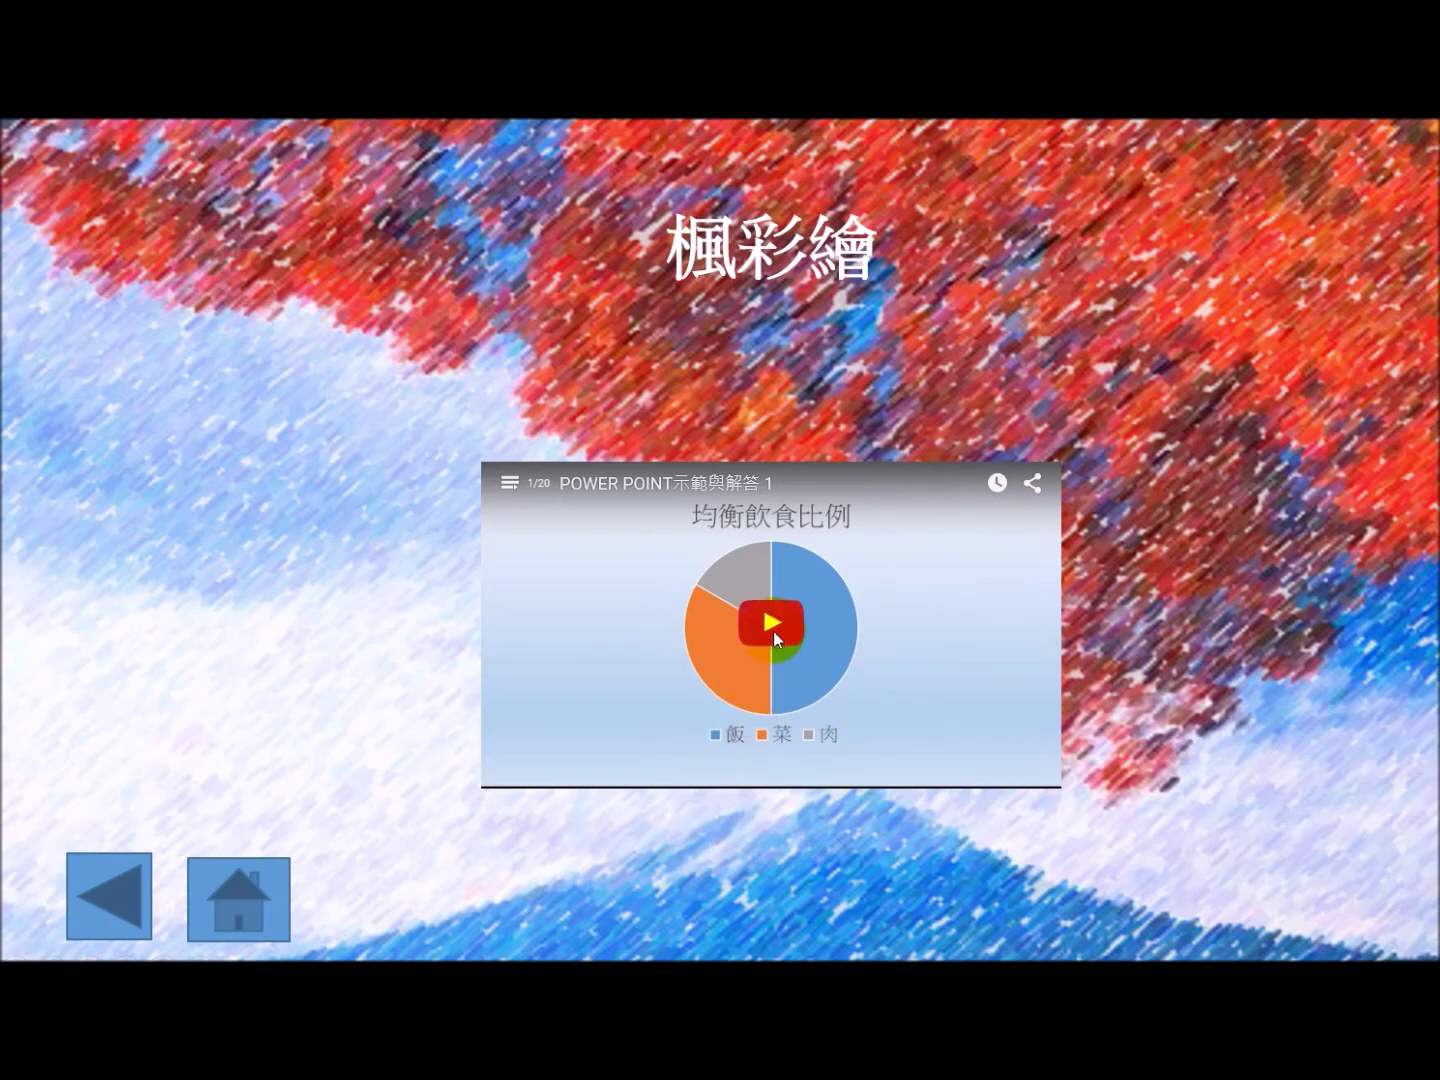